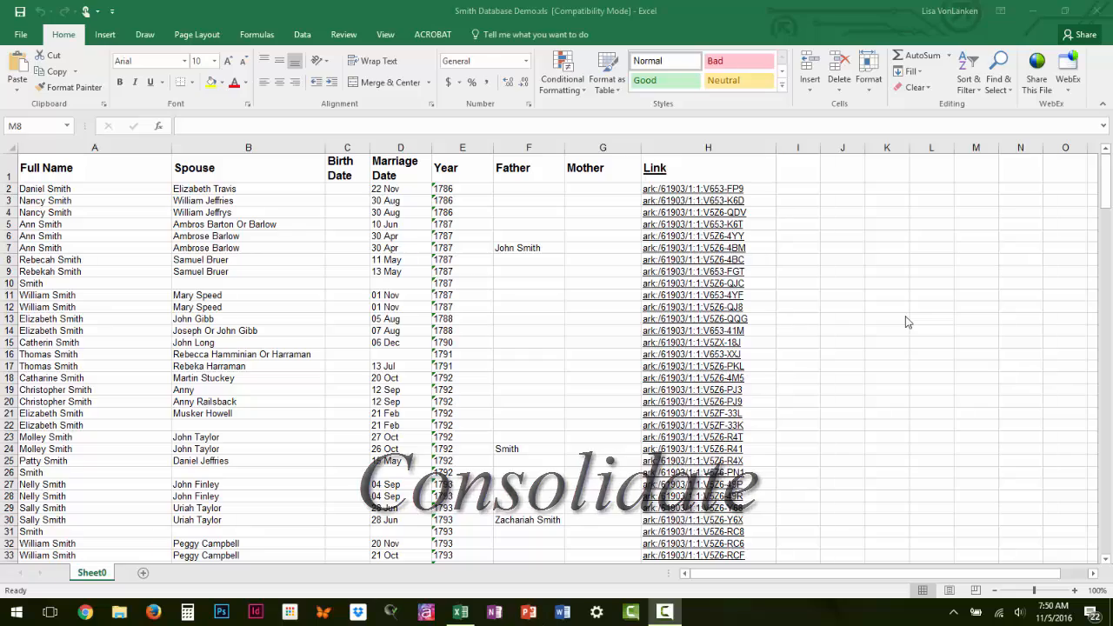
Step: Turn on filtering for the header row of the marriage records table
scroll(905, 317, "down", 11)
scroll(907, 321, "down", 20)
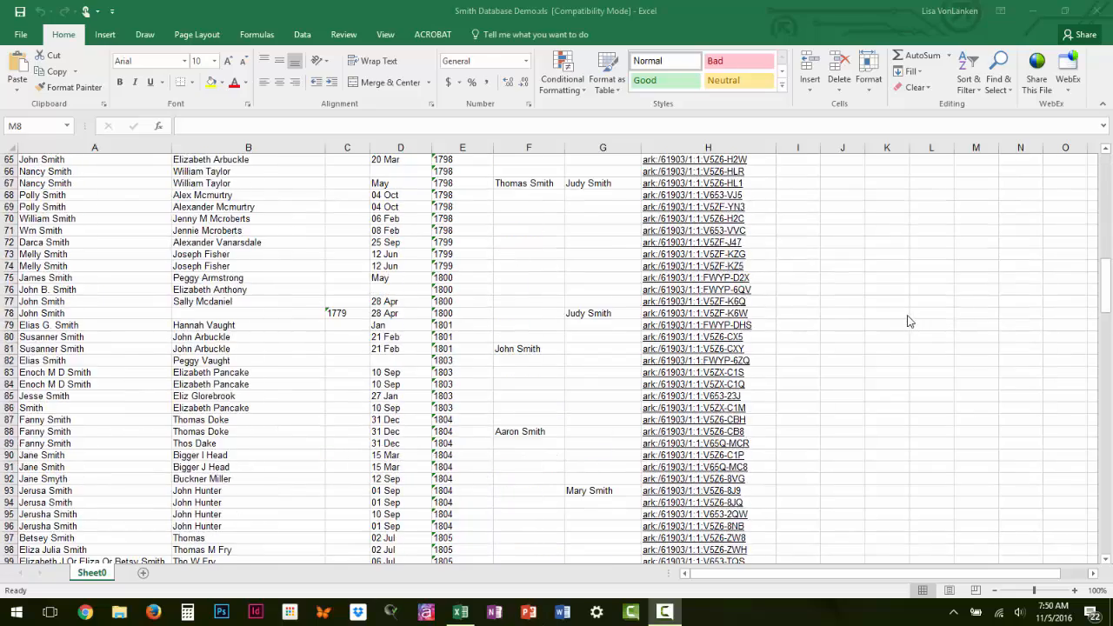
scroll(909, 320, "down", 9)
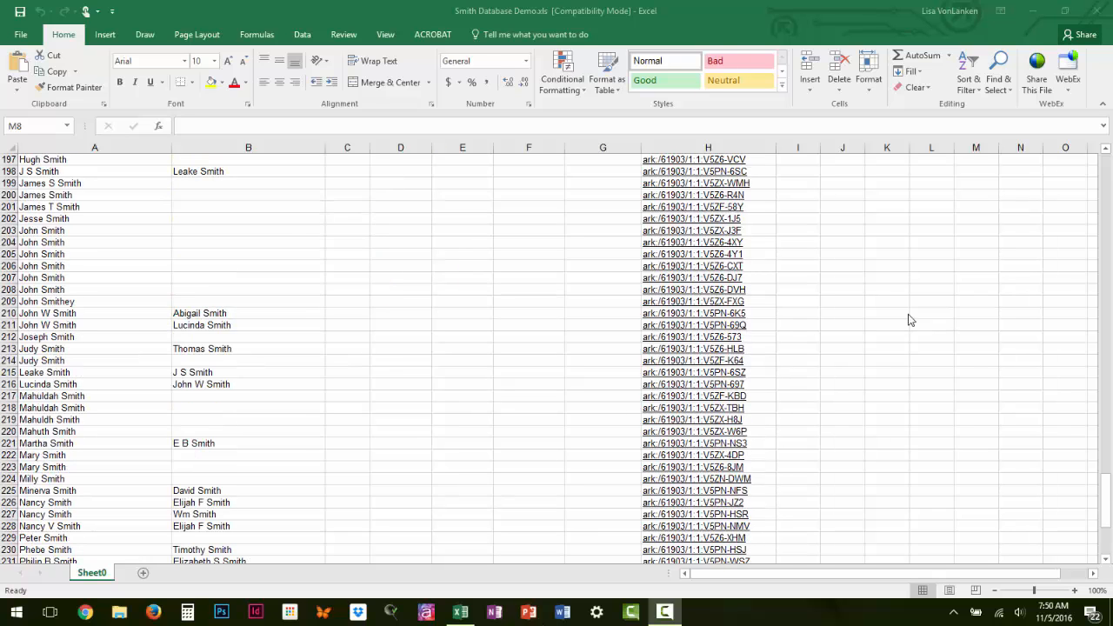
scroll(909, 320, "up", 20)
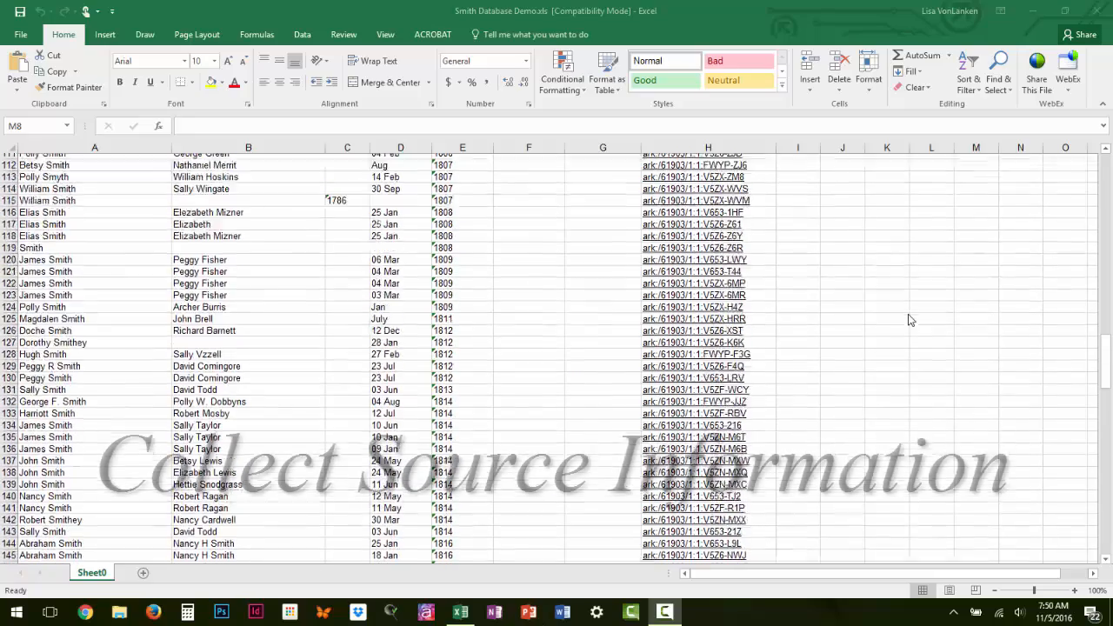
scroll(909, 320, "up", 15)
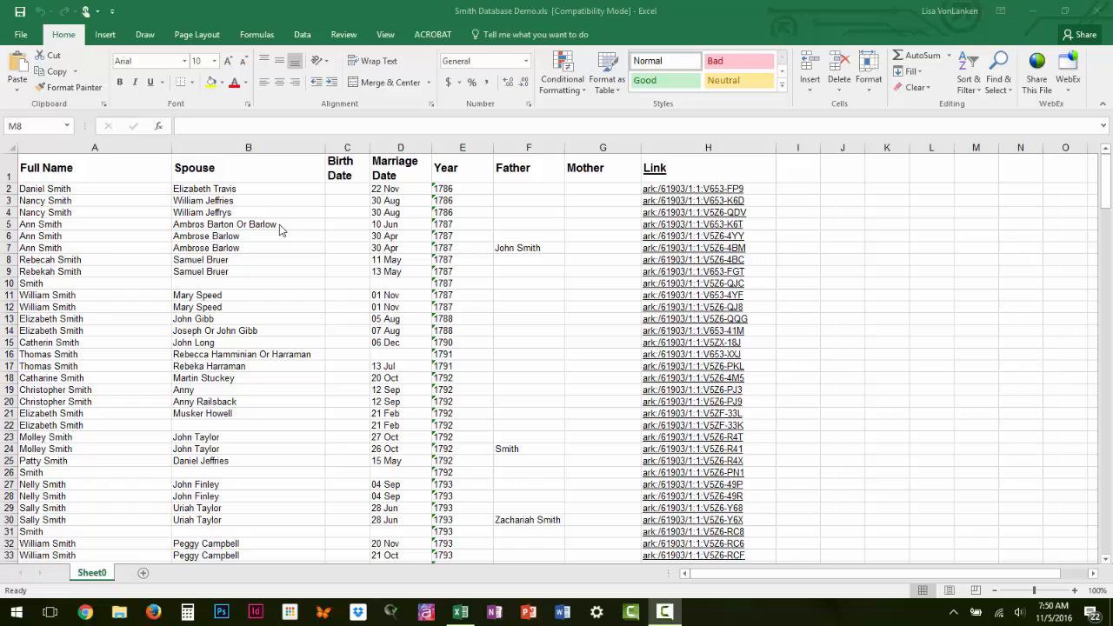
left_click(310, 171)
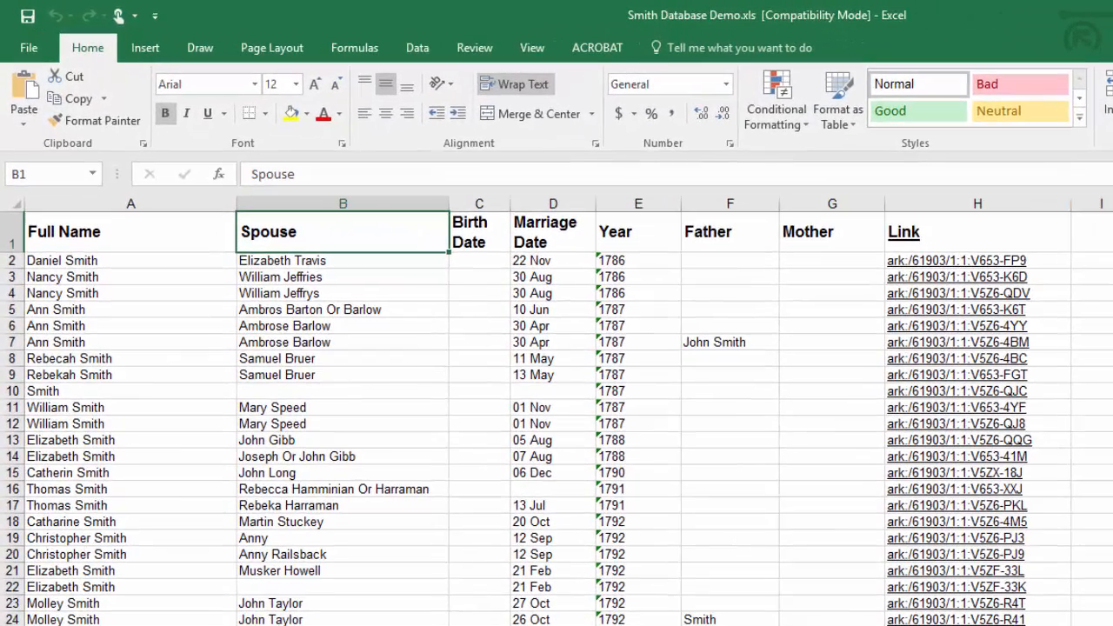
left_click(420, 47)
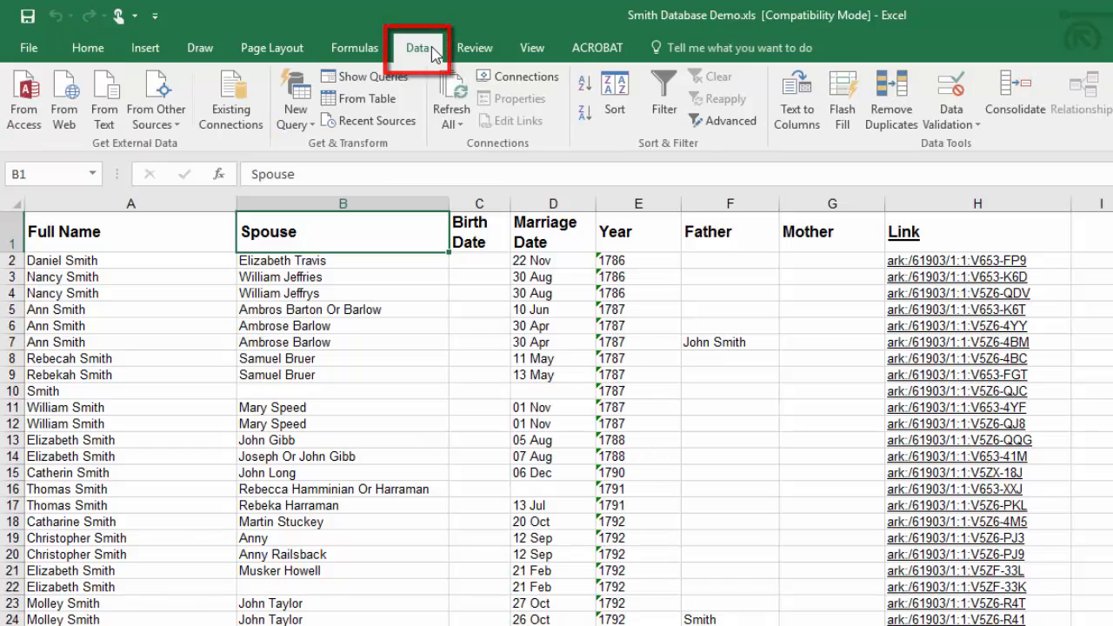
left_click(670, 103)
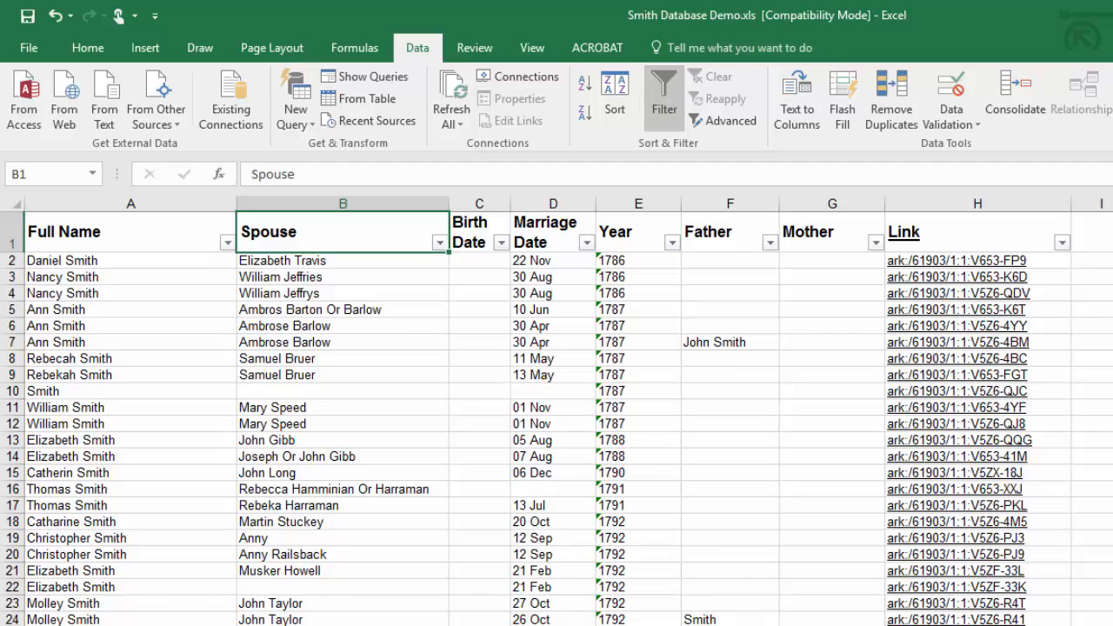
Step: Examine the values listed in the Link column's filter, from the first entry to the last, without applying a filter
left_click(1063, 243)
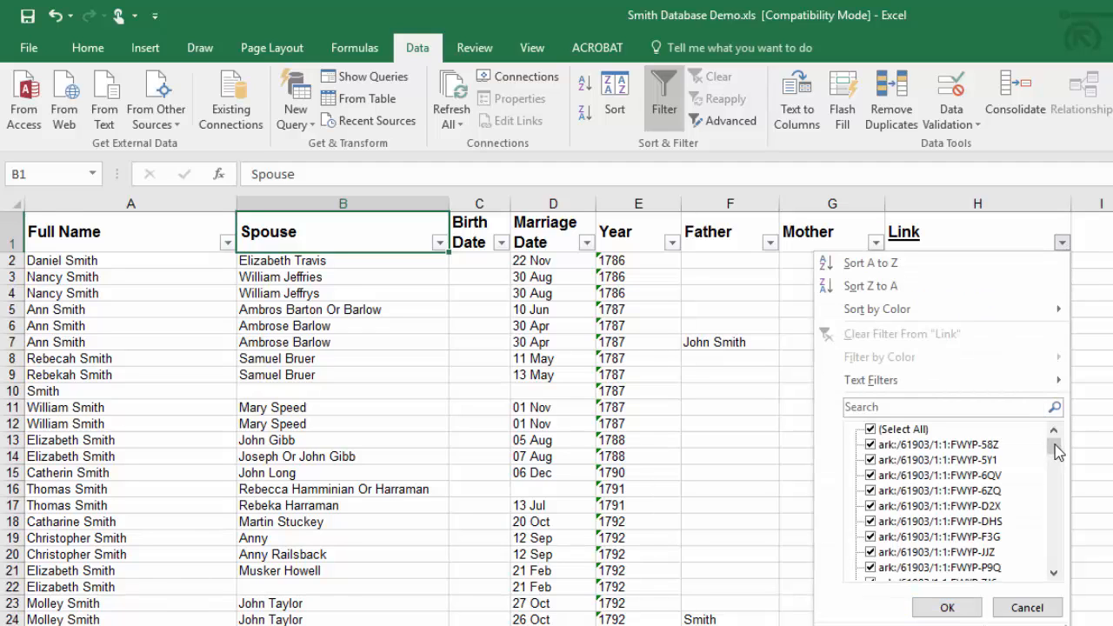
left_click_drag(1055, 445, 1058, 577)
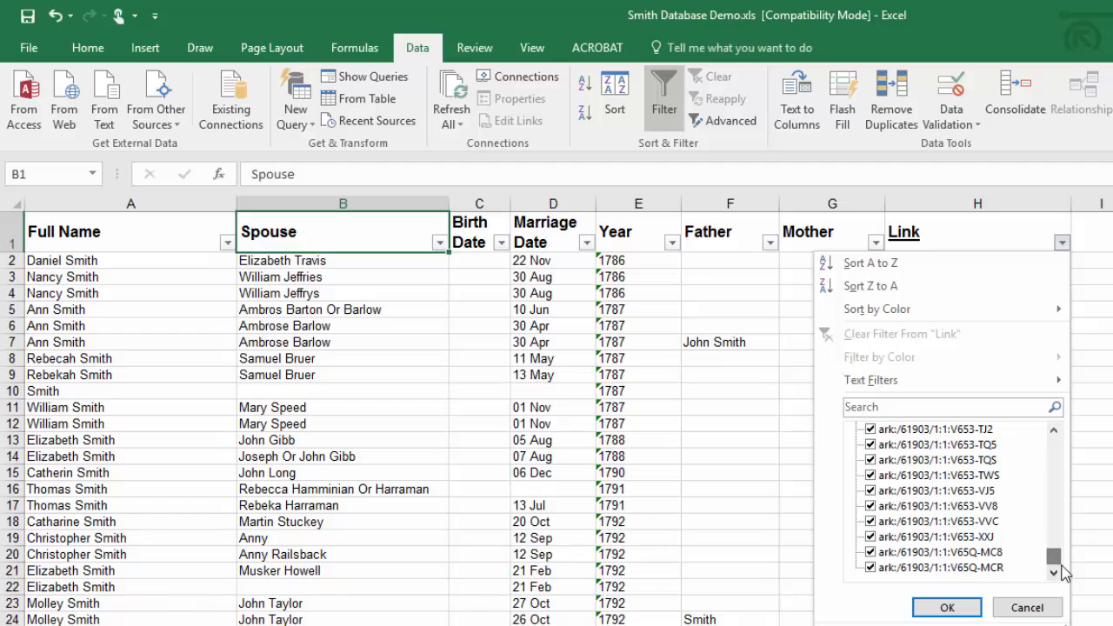
left_click(1027, 607)
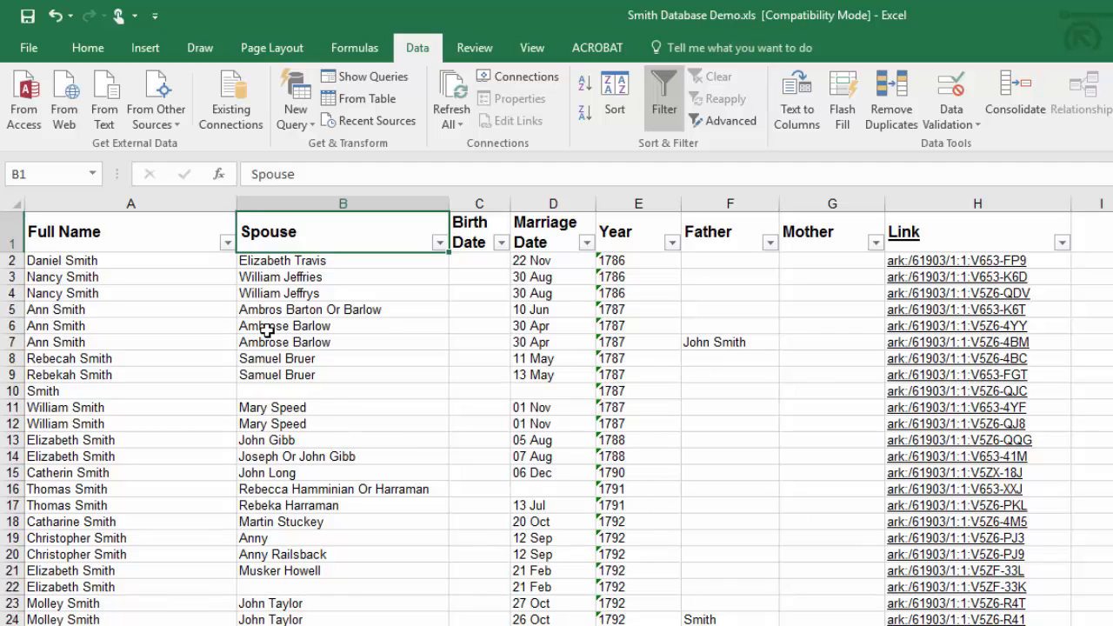
Step: Filter the Full Name column to only the third name in its value list, the person recorded in rows 144 to 147
left_click(227, 244)
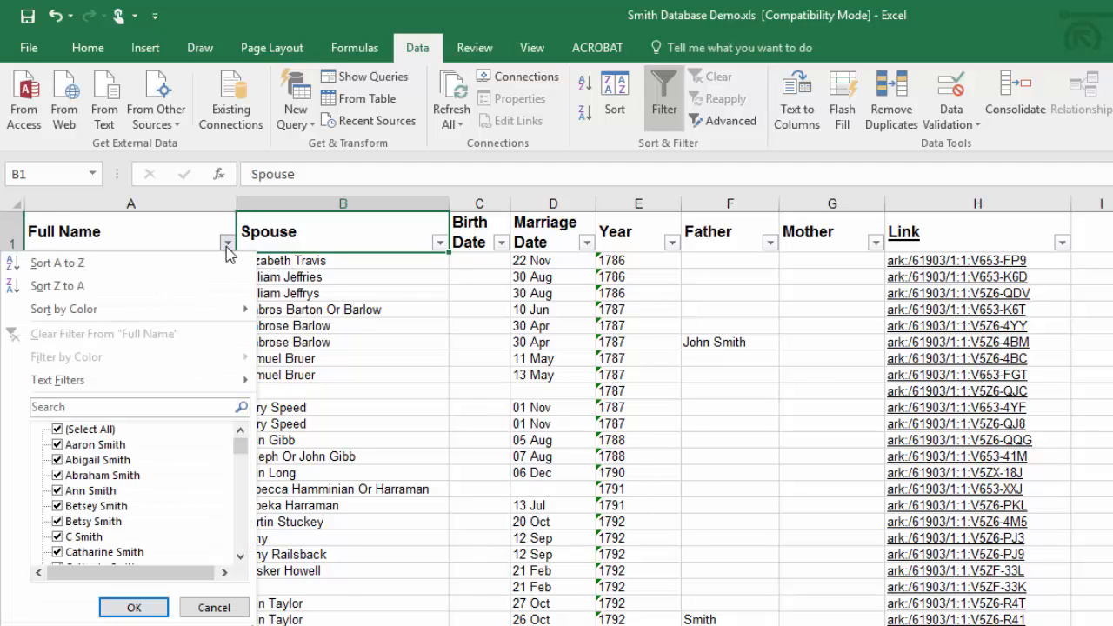
left_click(57, 429)
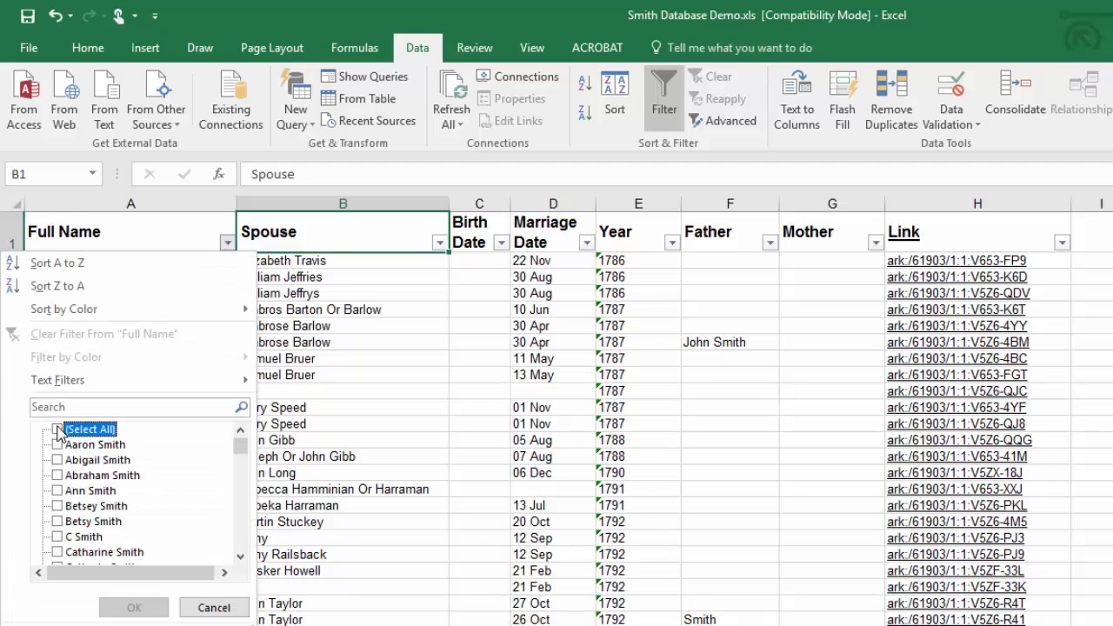
left_click(57, 476)
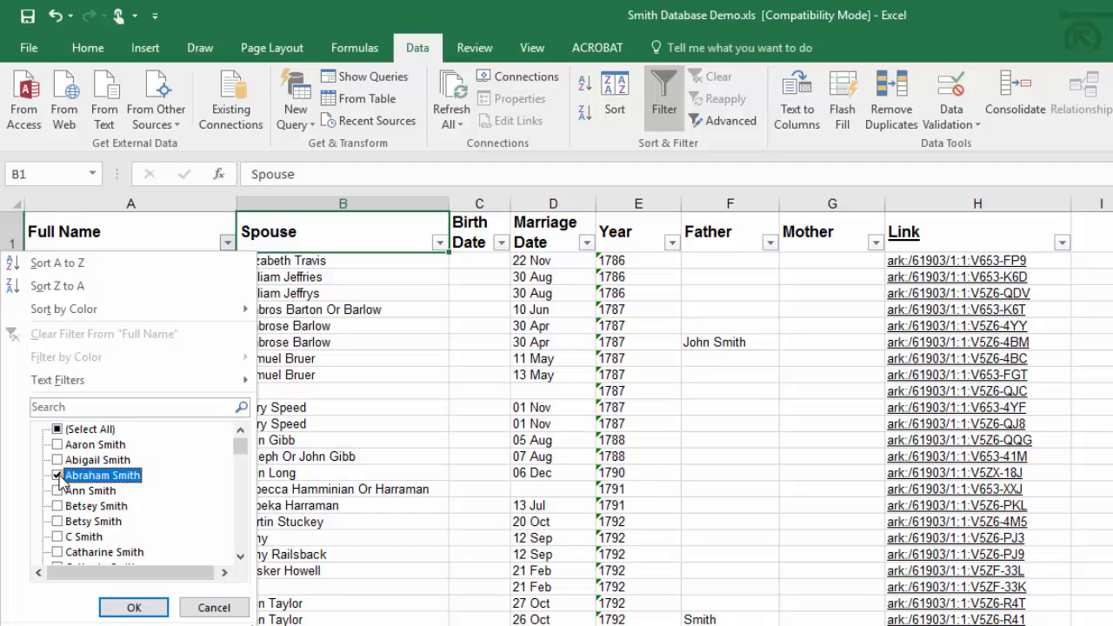
left_click(135, 607)
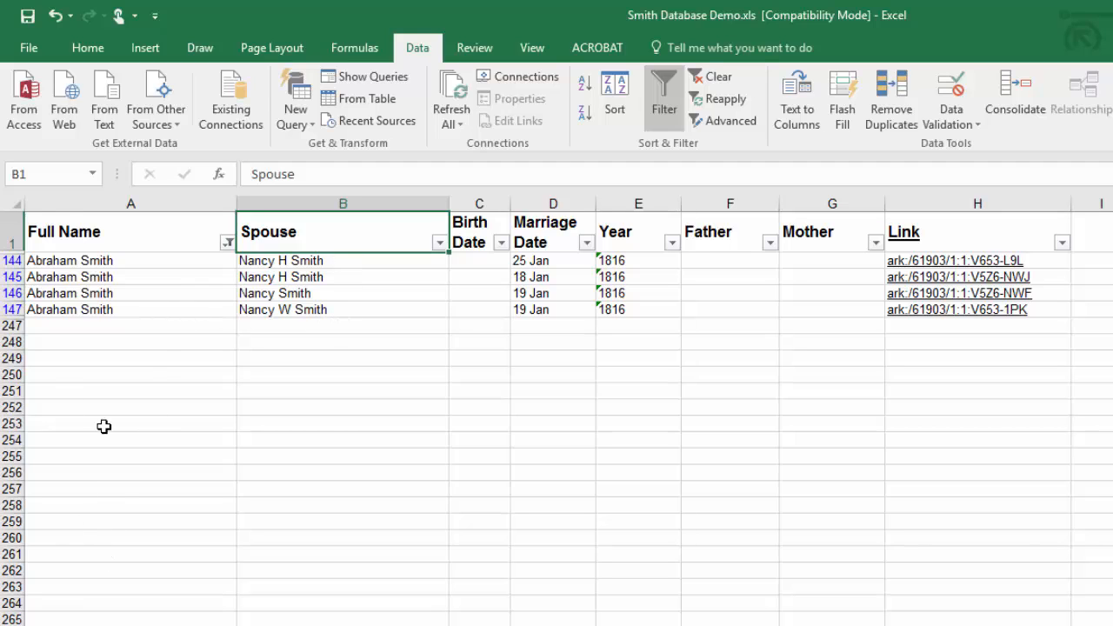
Step: Add the three spouse name variants found in rows 144 to 147 to the Full Name filter
left_click(227, 244)
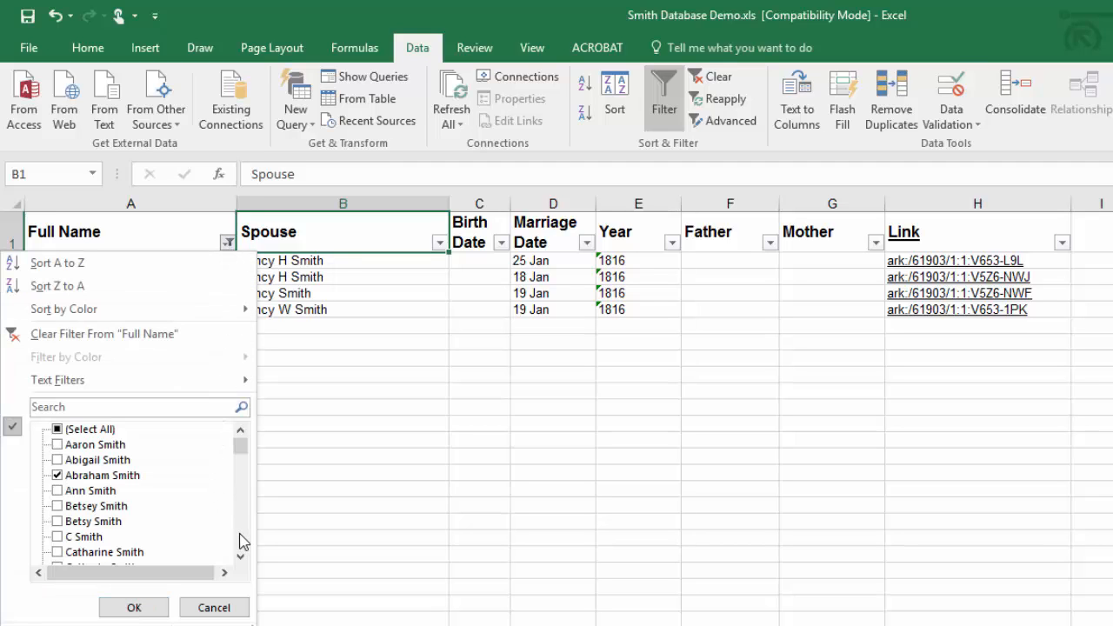
scroll(243, 541, "down", 15)
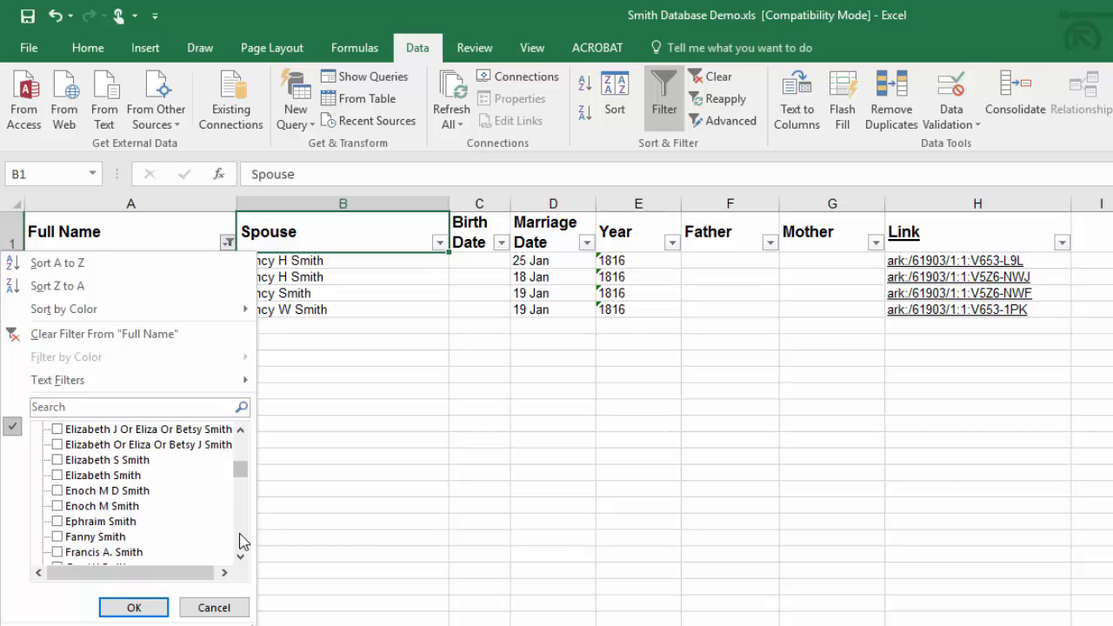
scroll(244, 548, "down", 5)
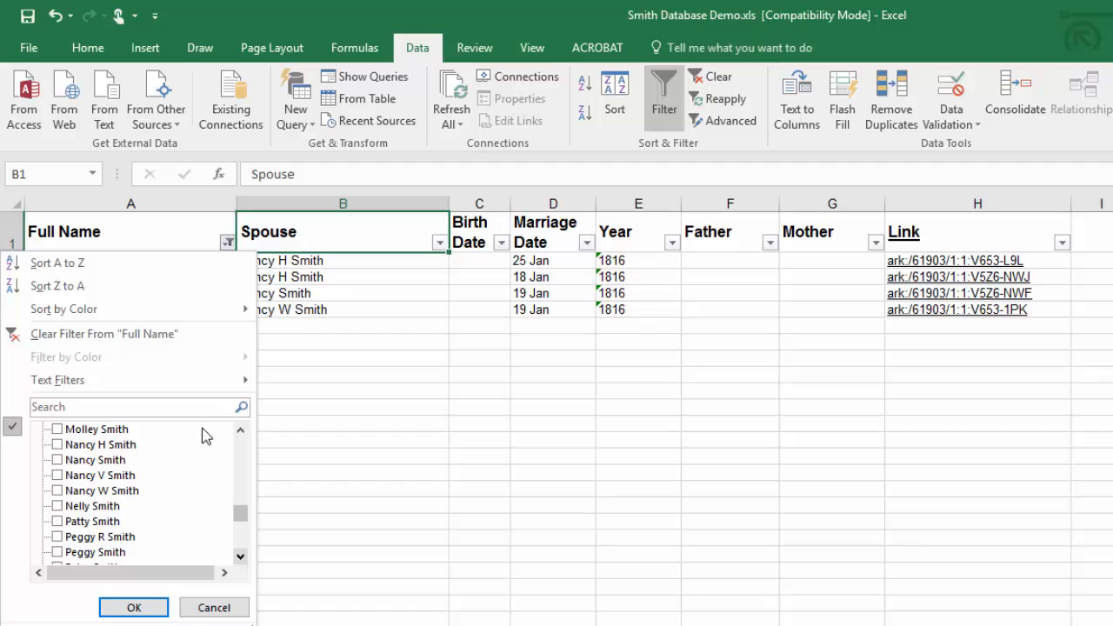
left_click(54, 446)
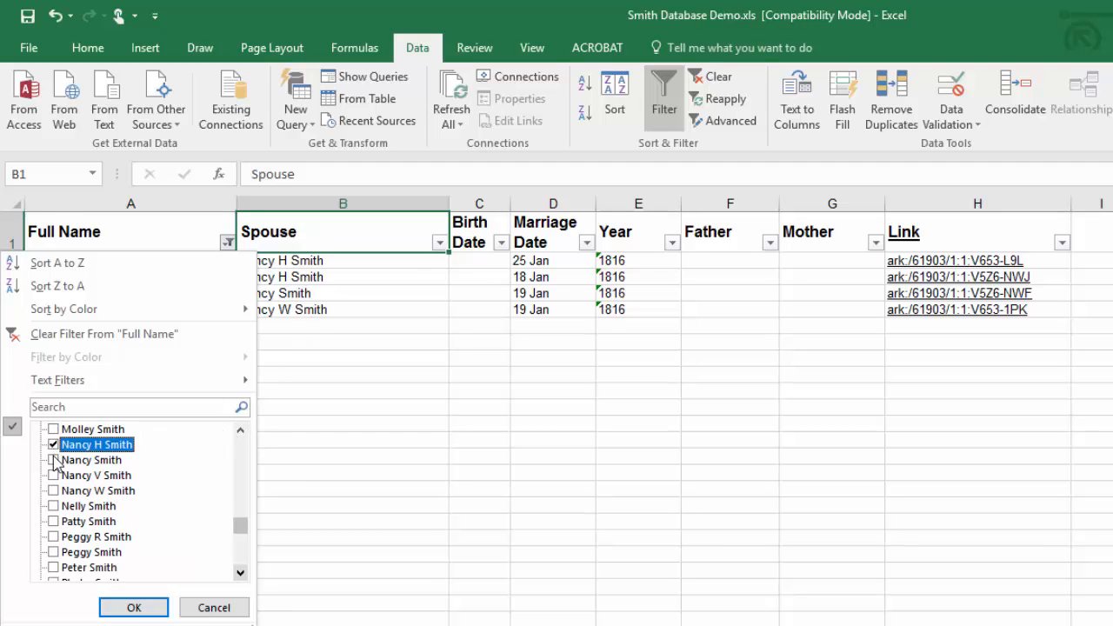
left_click(53, 460)
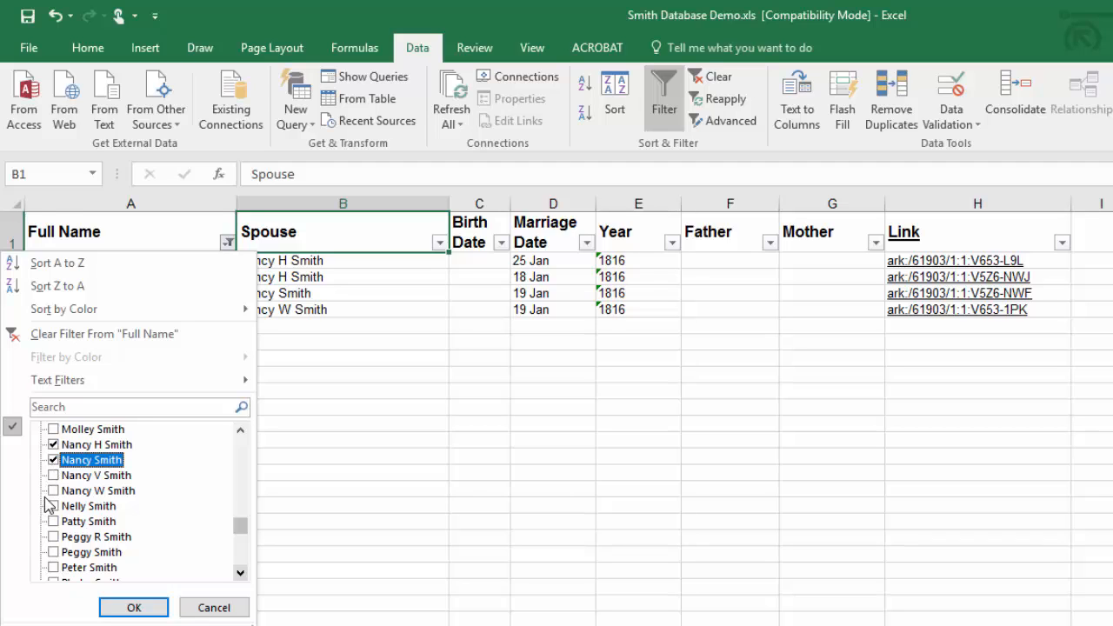
left_click(54, 492)
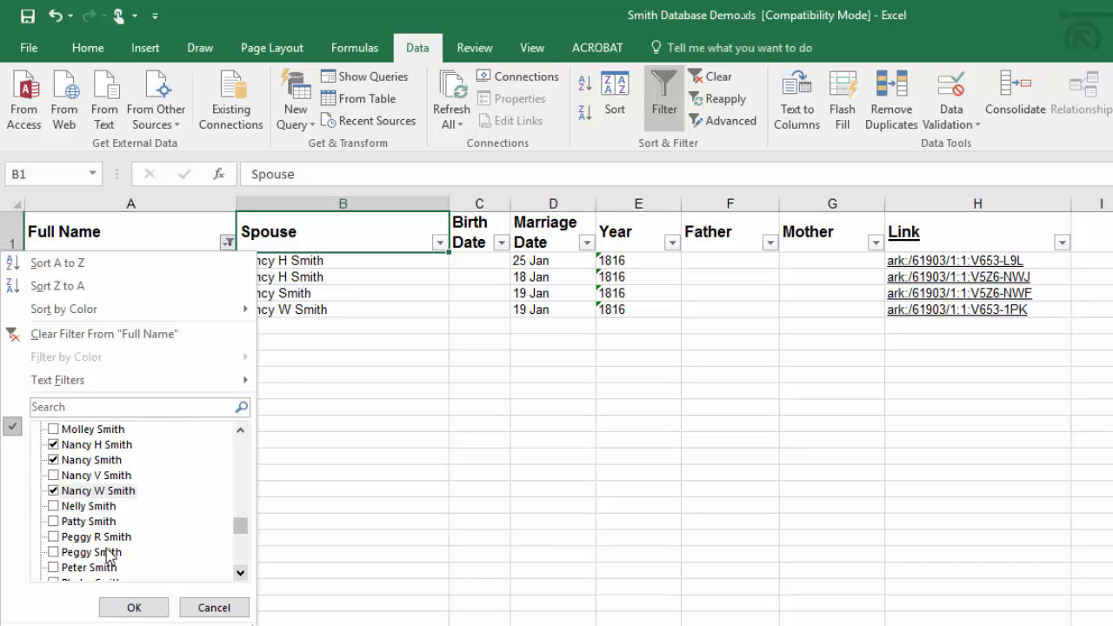
left_click(134, 609)
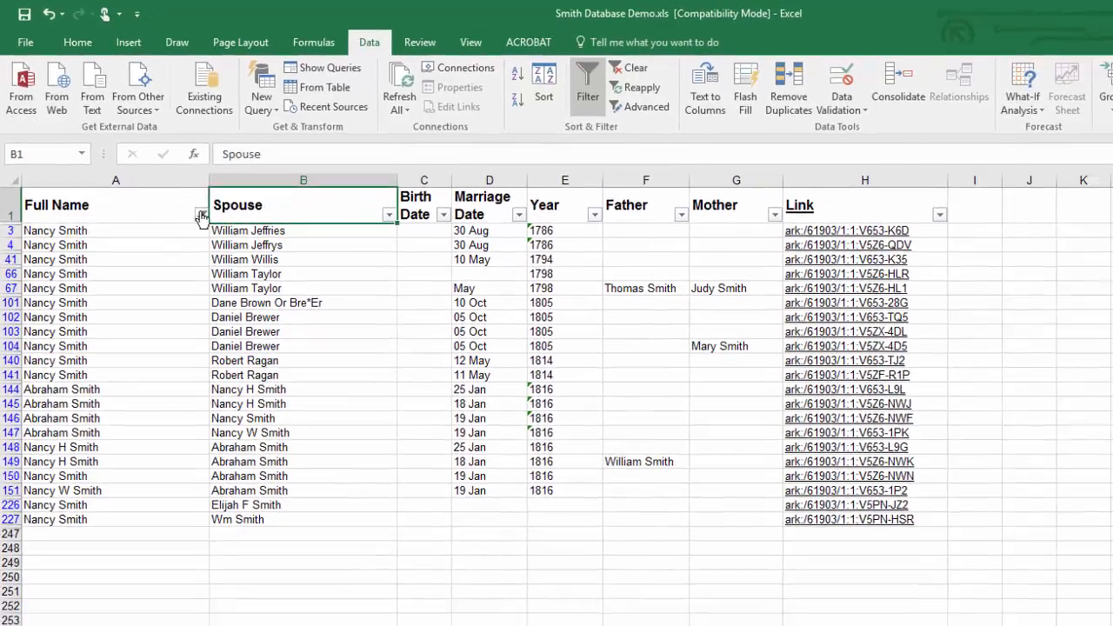
Step: Add the father's name given in row 149 to the Full Name filter
left_click(227, 243)
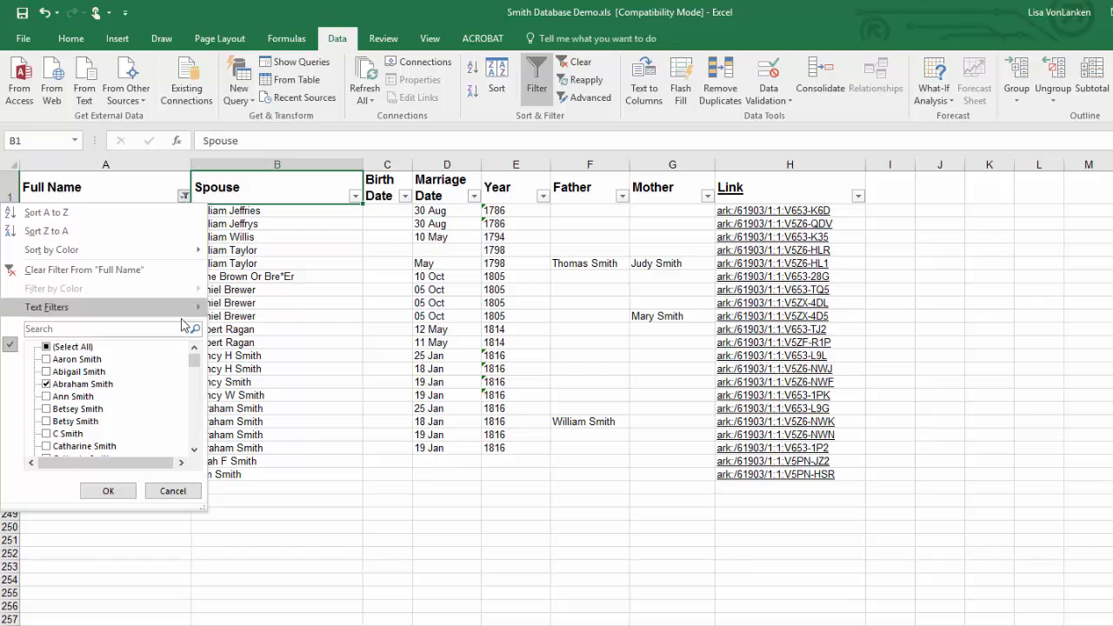
left_click_drag(193, 358, 192, 445)
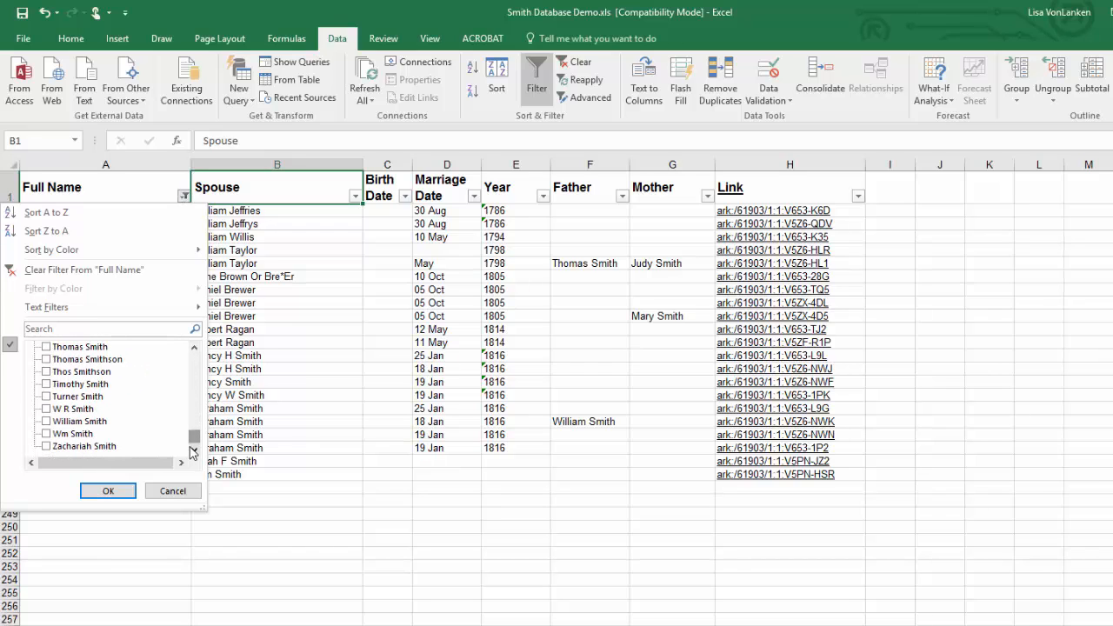
left_click(56, 423)
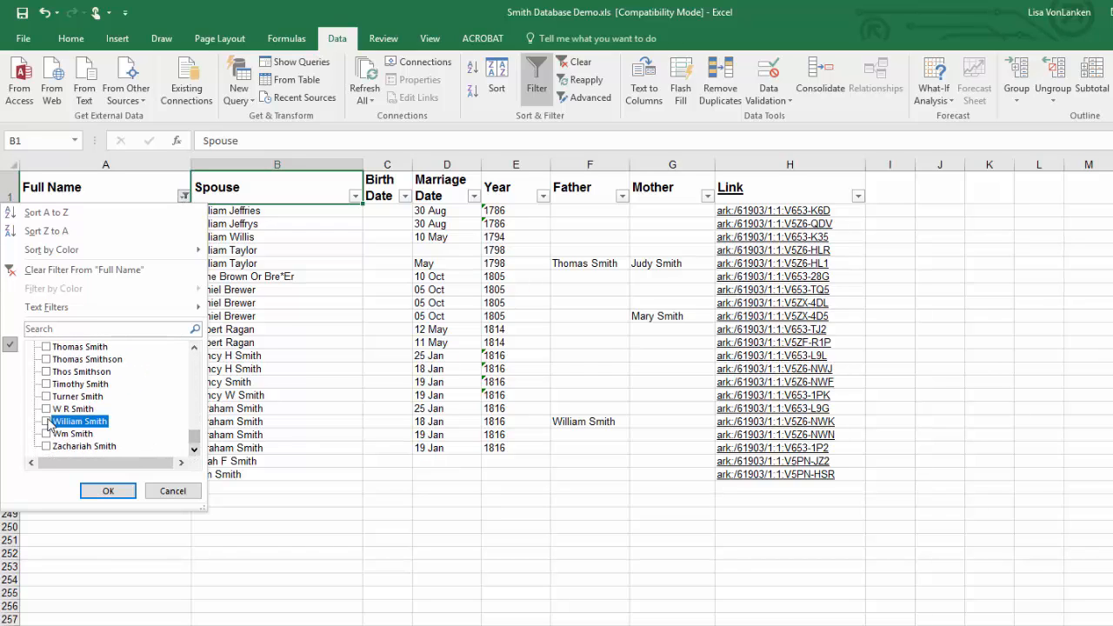
left_click(108, 490)
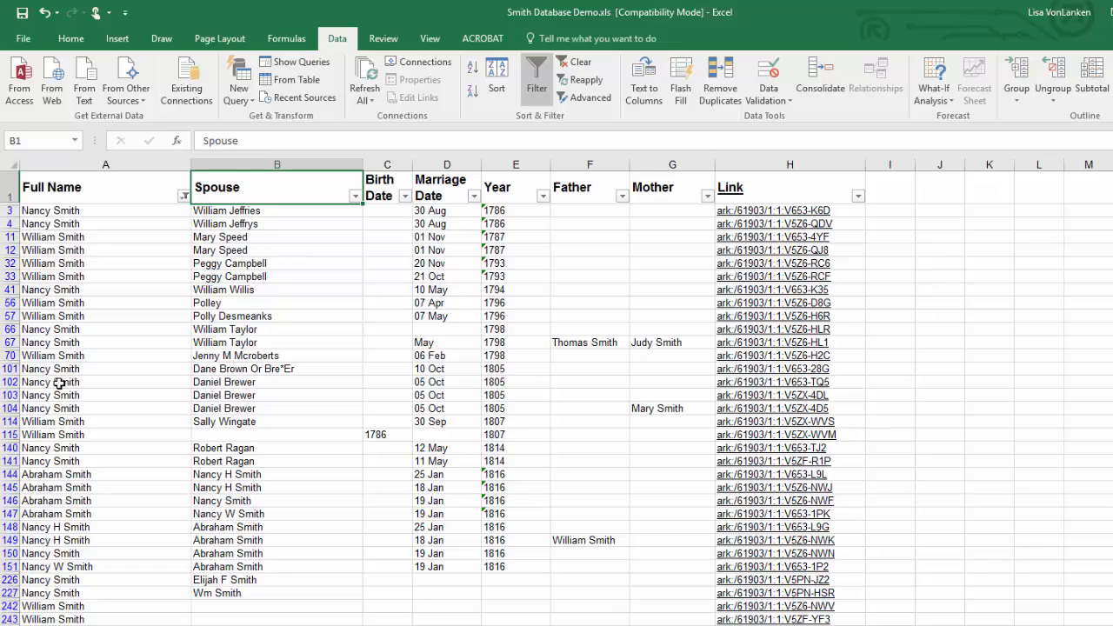
Step: Filter the Year column to show only 1816 and blank entries
scroll(67, 538, "down", 3)
scroll(67, 539, "up", 3)
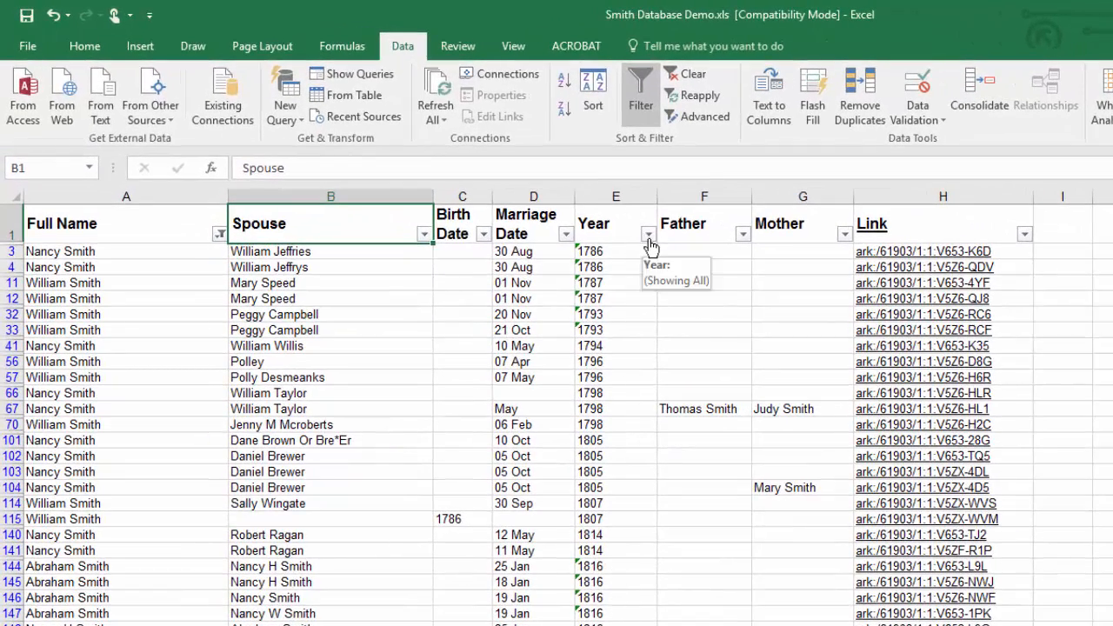
left_click(648, 235)
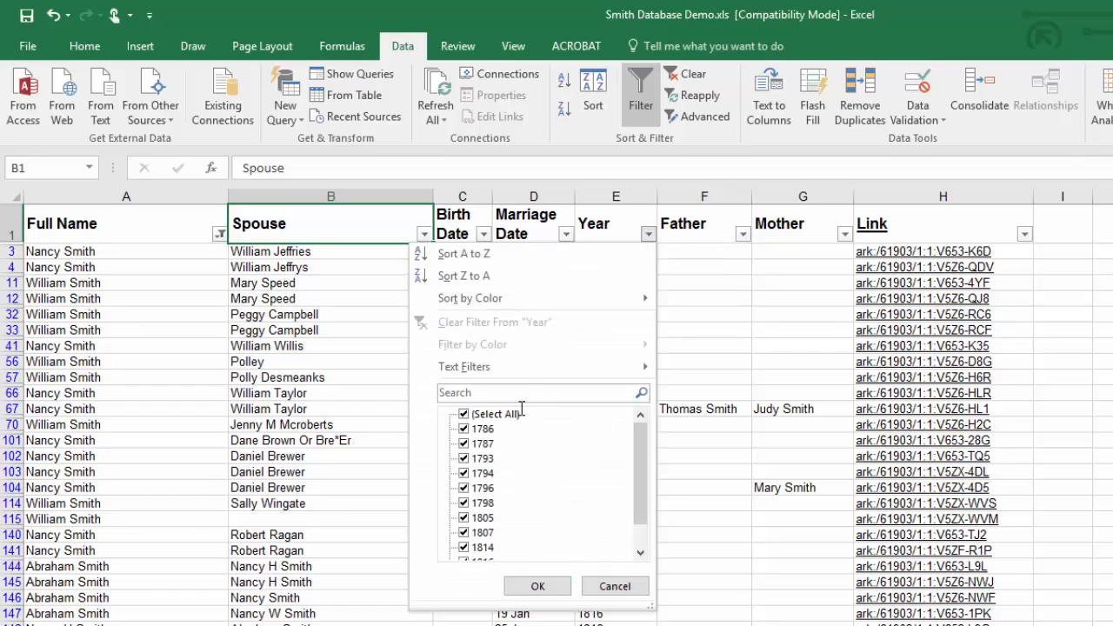
left_click(464, 414)
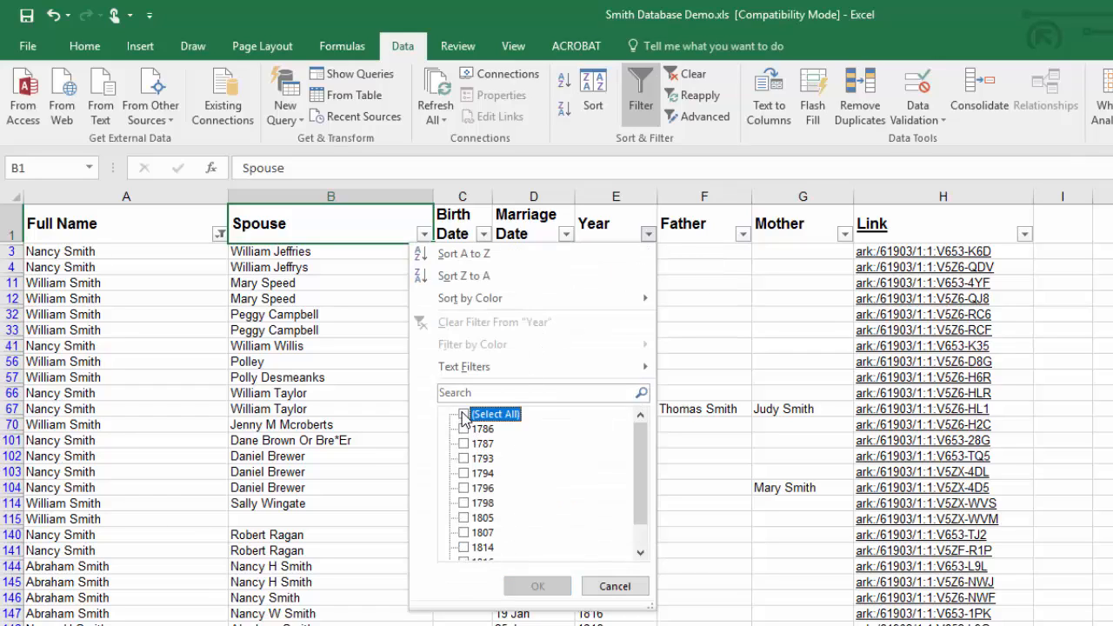
scroll(518, 496, "down", 1)
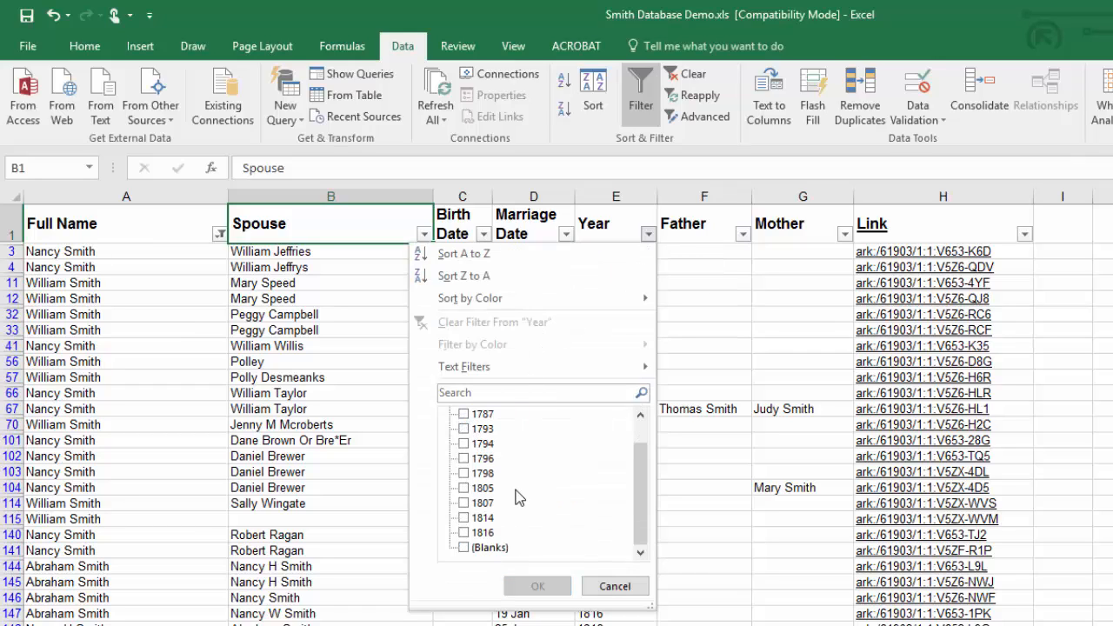
left_click(463, 532)
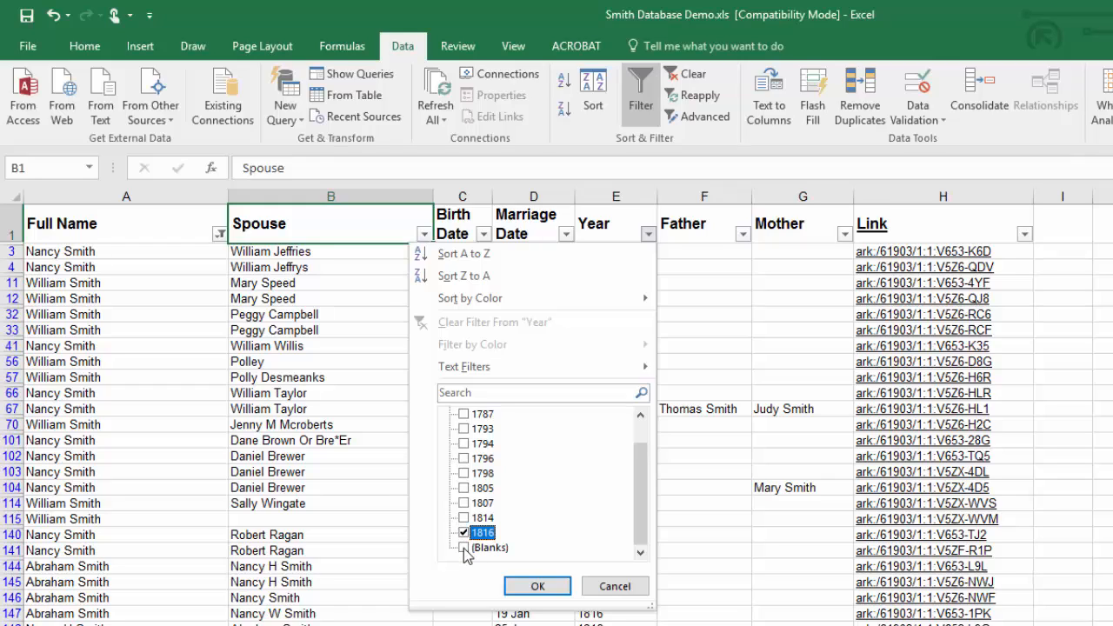
left_click(464, 548)
left_click(538, 586)
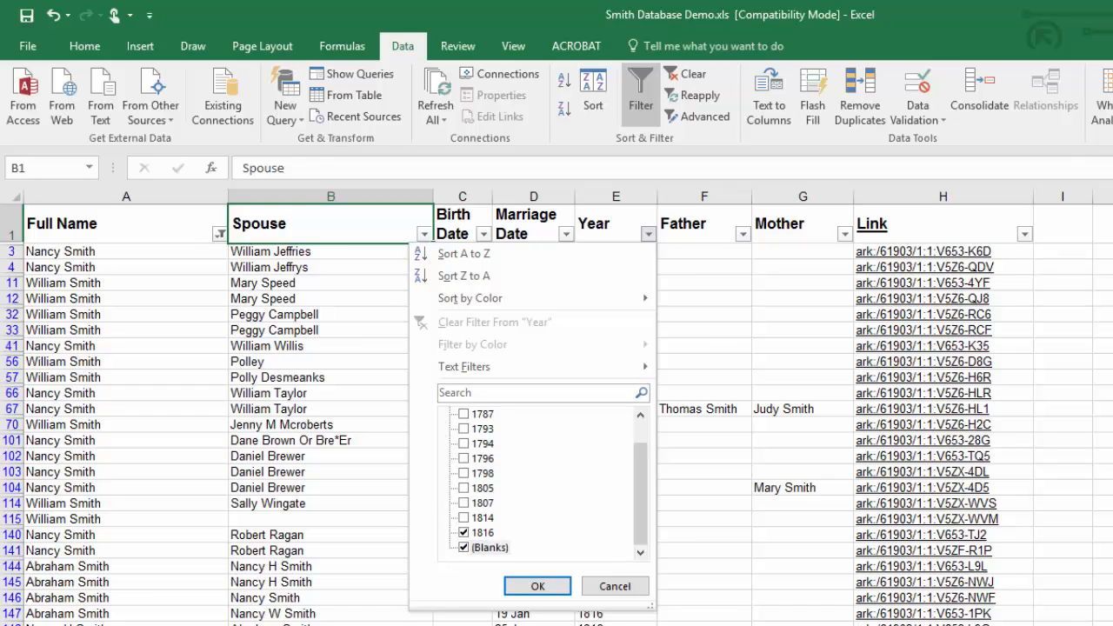
left_click(537, 588)
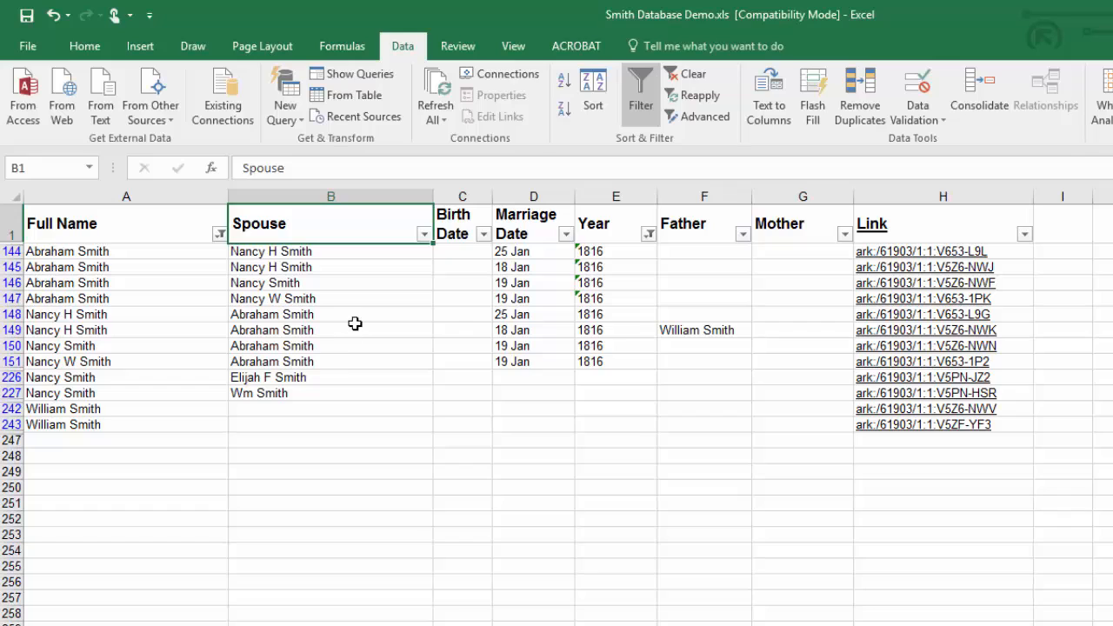
Step: Filter the Spouse column to exclude the two spouses named in rows 226 and 227, keeping blanks
left_click(423, 234)
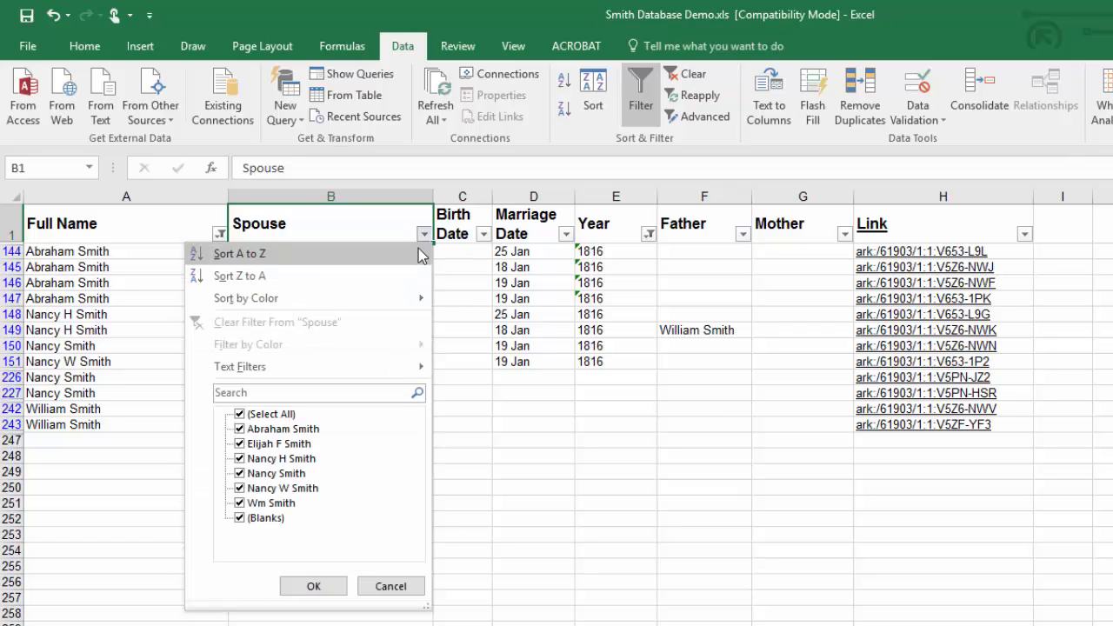
left_click(241, 504)
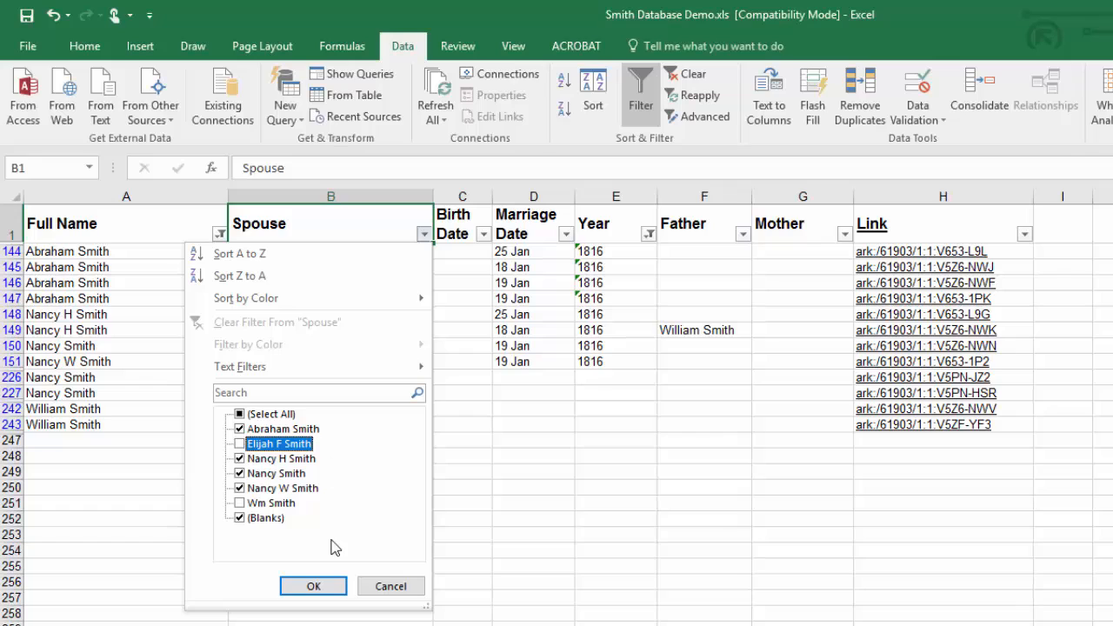
left_click(316, 591)
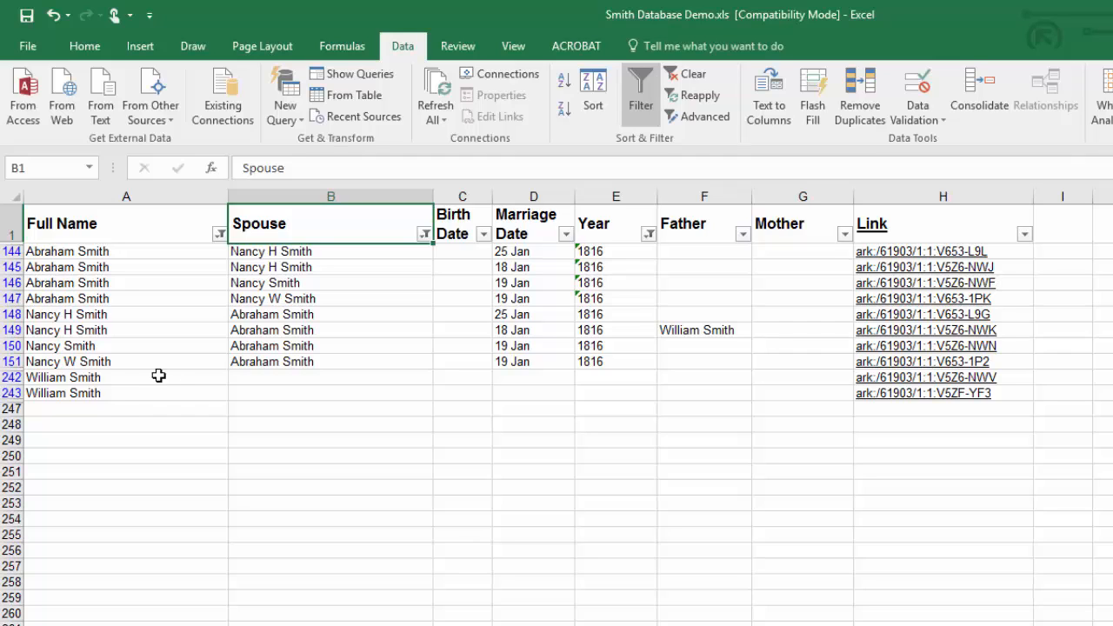
Step: Make rows 144 and 149 bold to mark them as the primary records for the couple
left_click(13, 252)
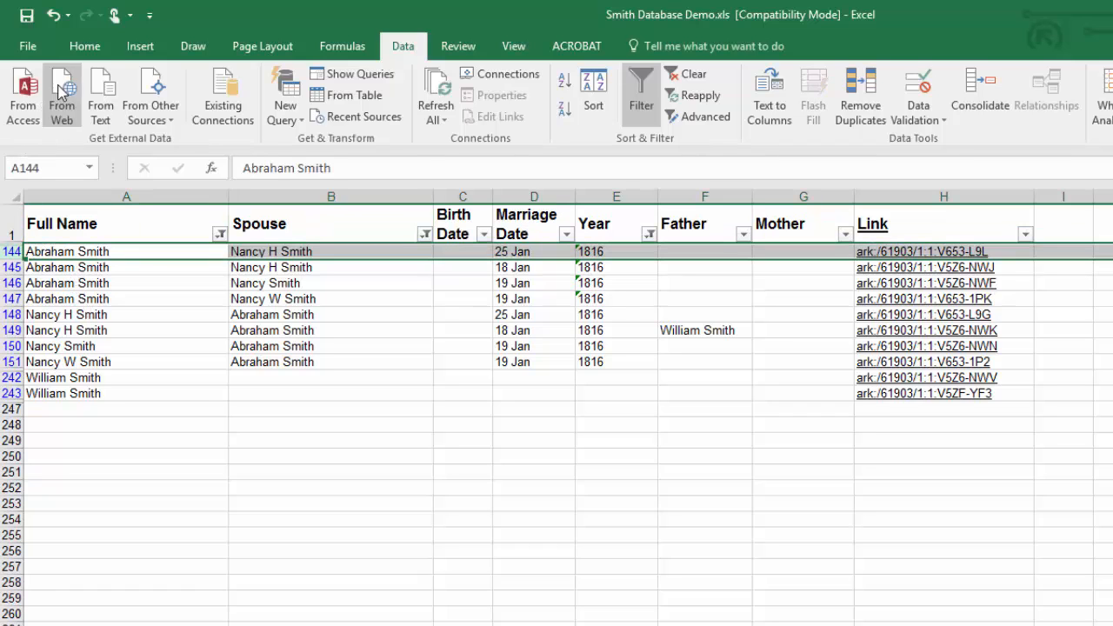
left_click(79, 46)
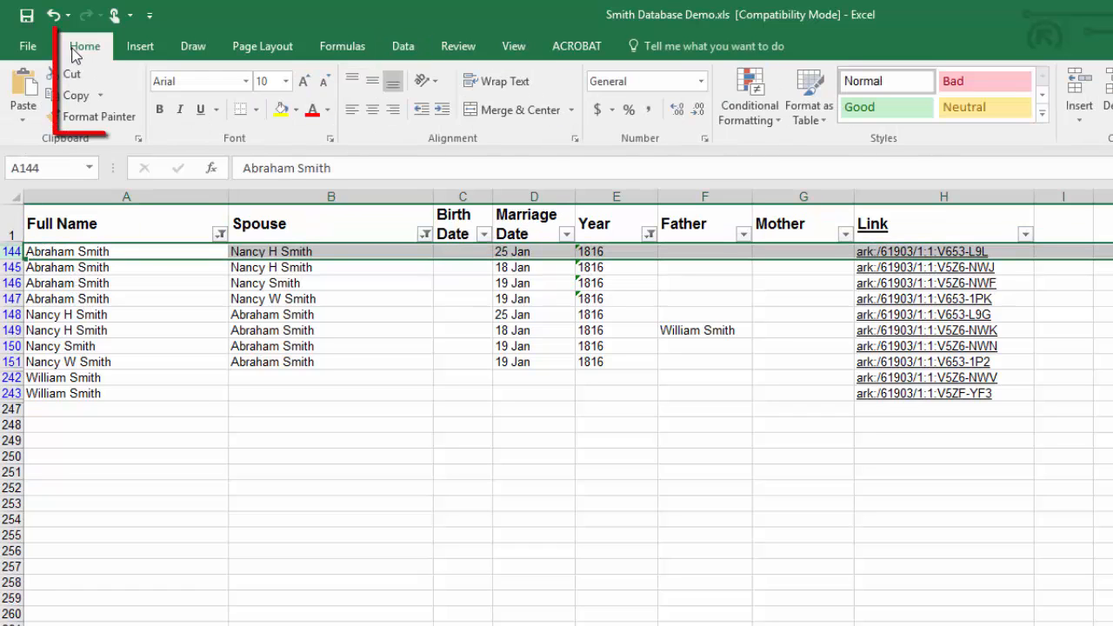
left_click(160, 109)
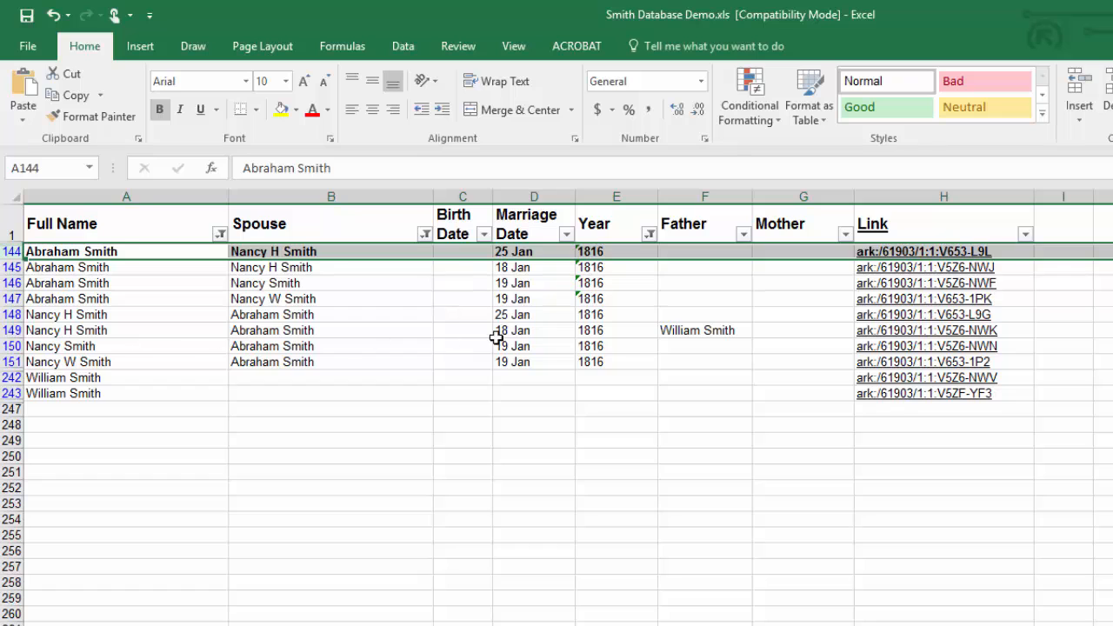
left_click(10, 331)
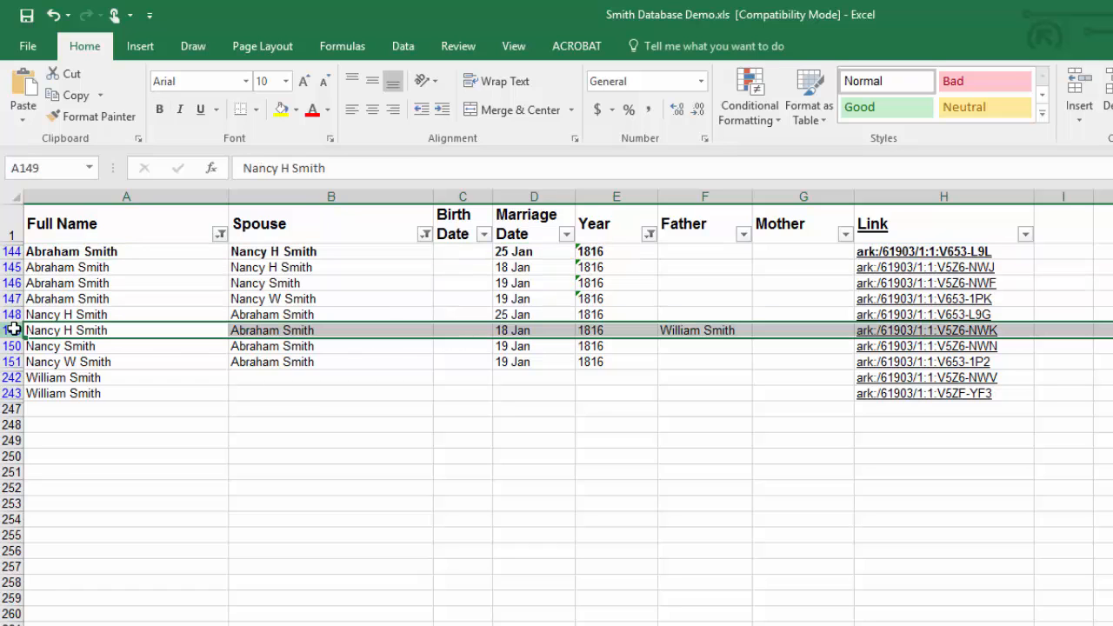
left_click(160, 113)
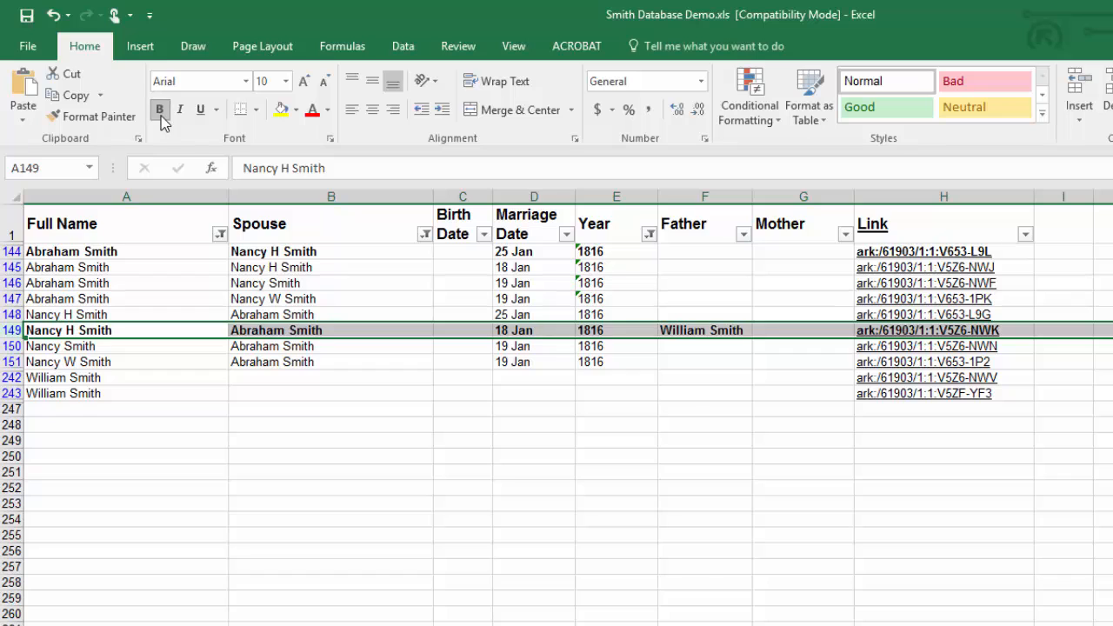
left_click(652, 499)
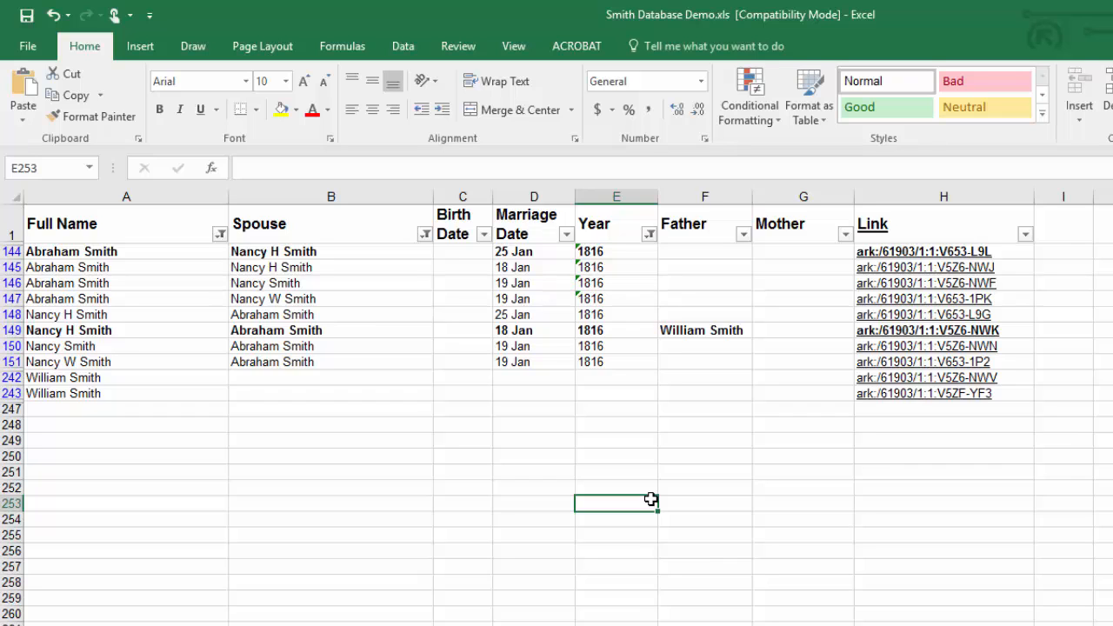
left_click(628, 516)
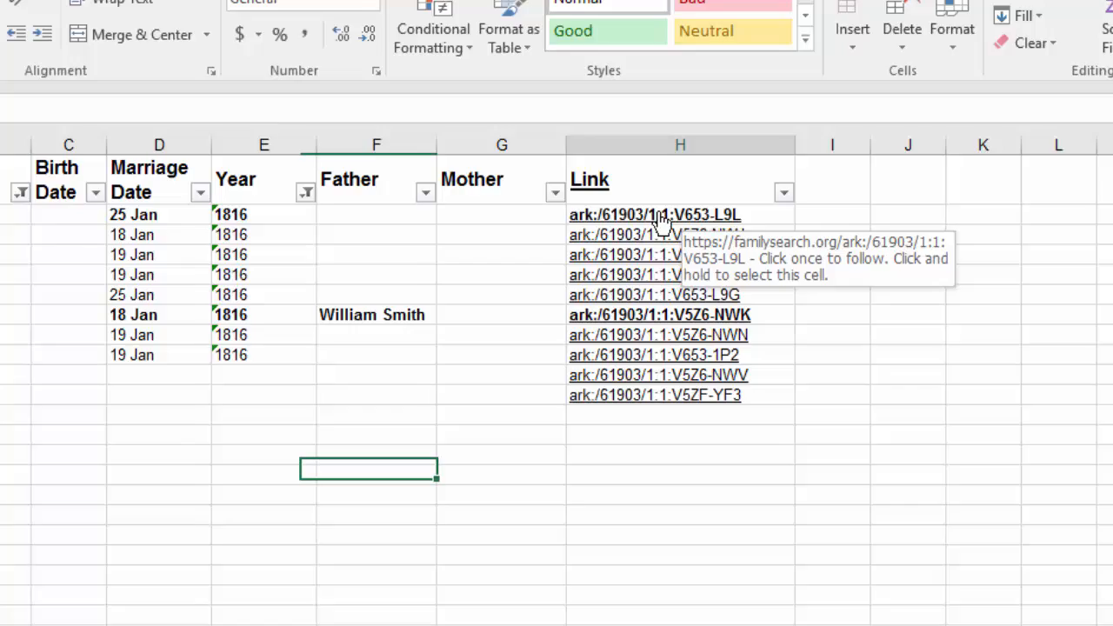
Step: Follow the record link in row 144 to FamilySearch and open its original document in a separate tab
left_click(640, 224)
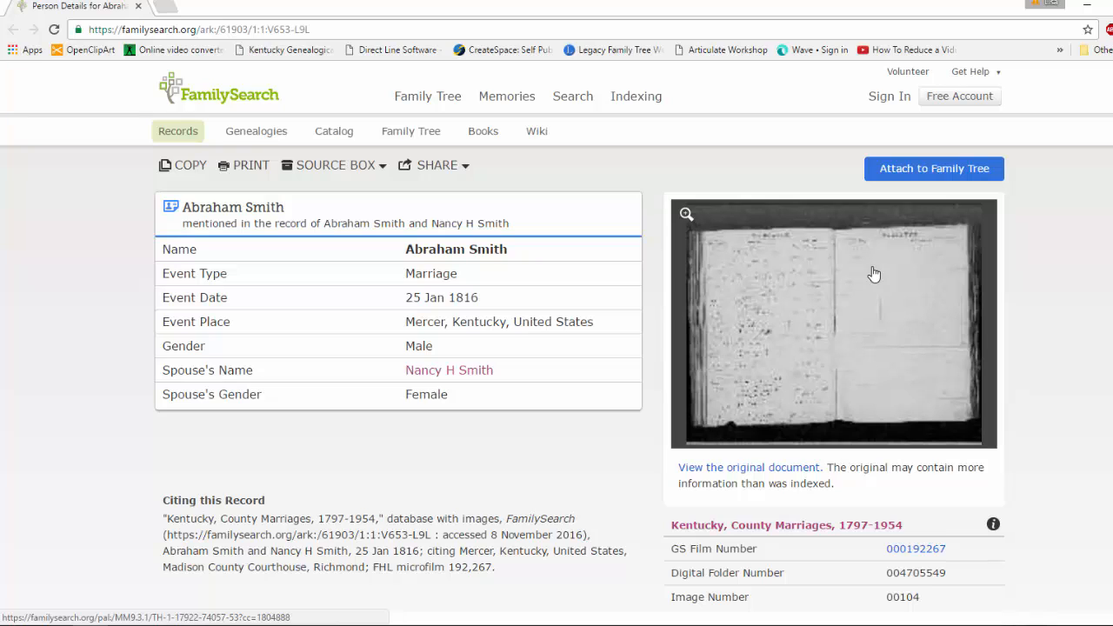
left_click(686, 217)
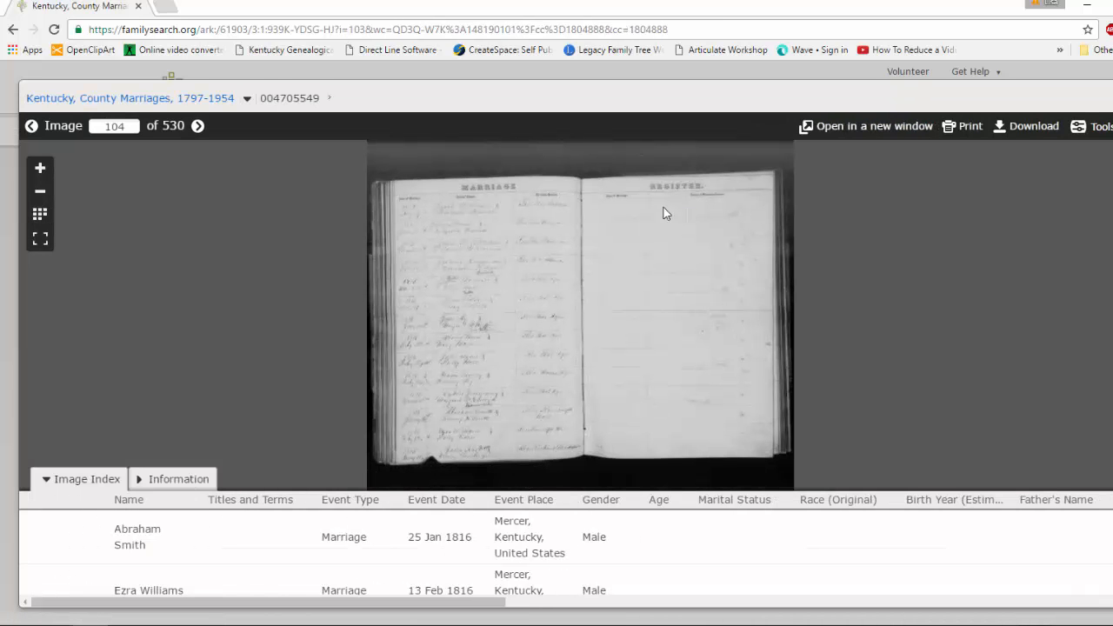
left_click(12, 32)
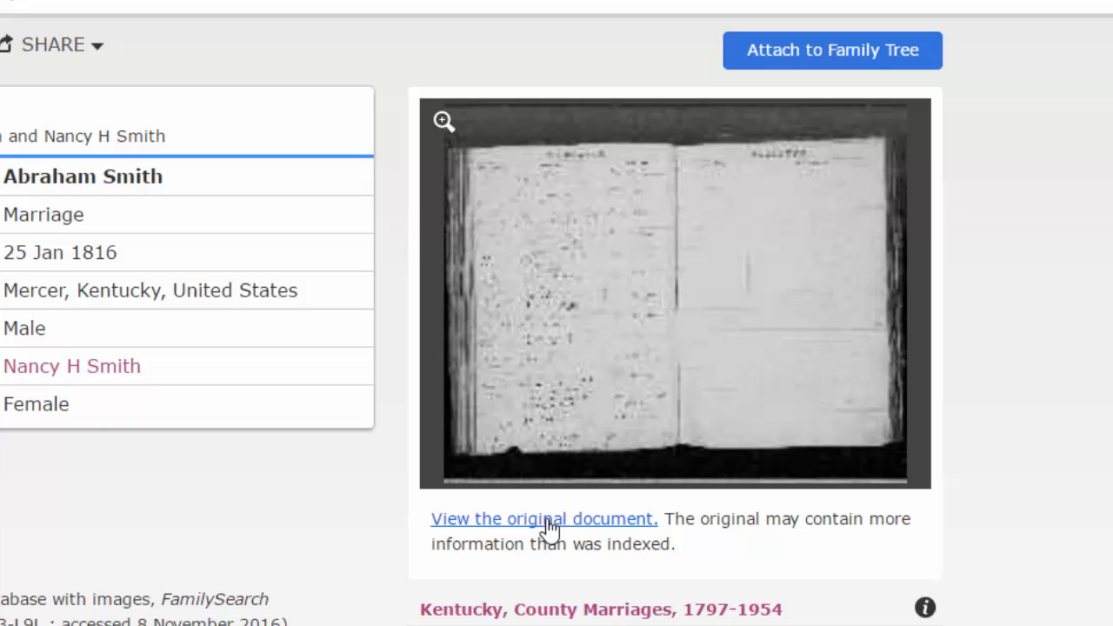
right_click(550, 527)
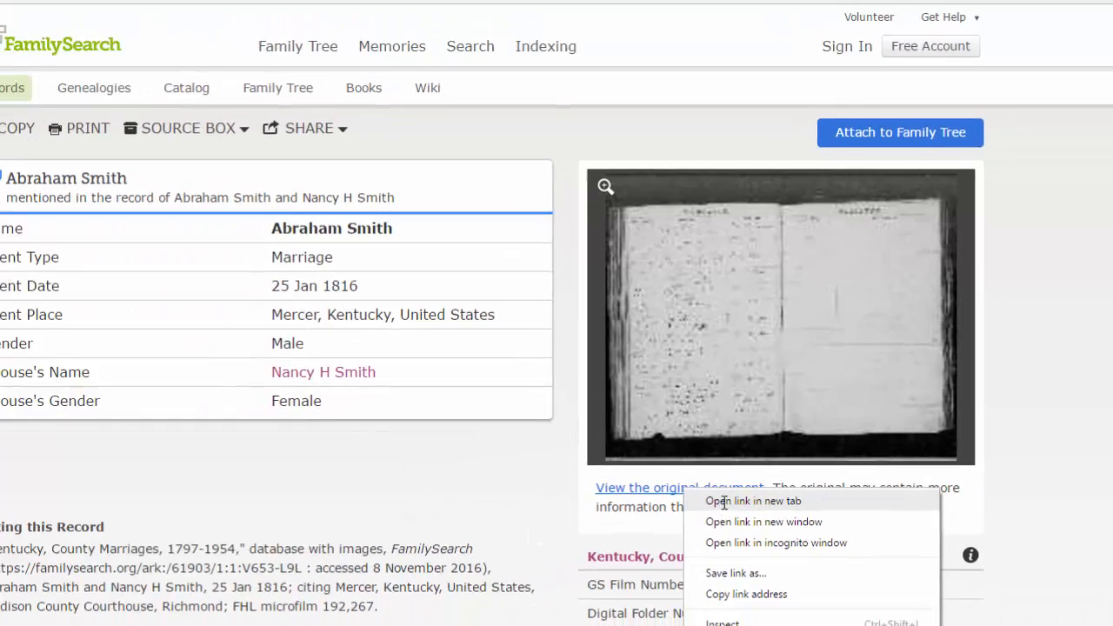
left_click(600, 536)
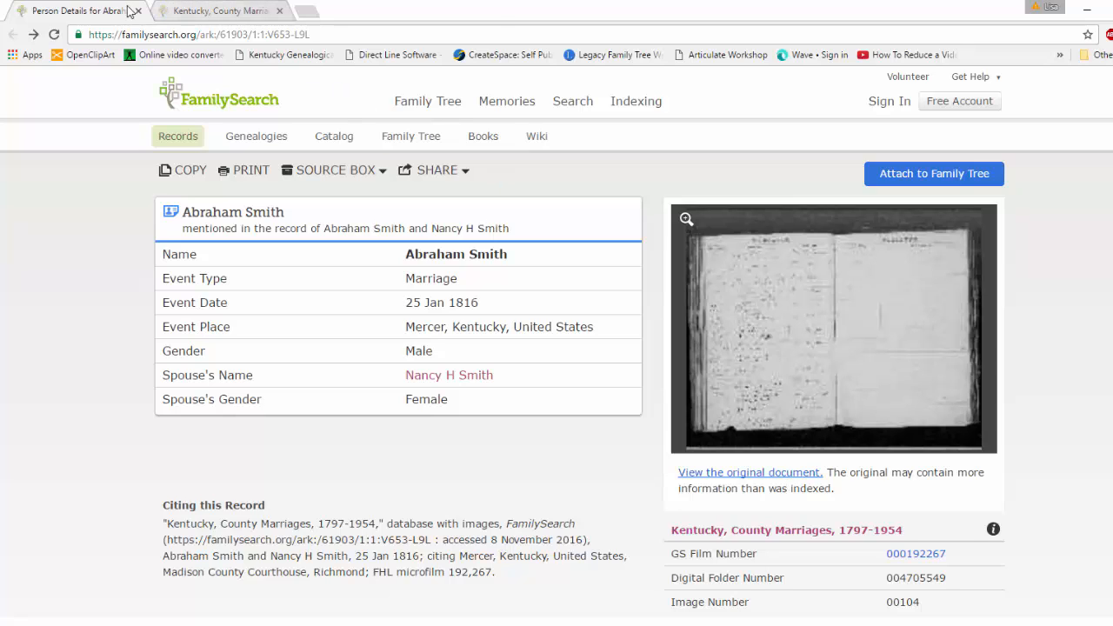
left_click(178, 10)
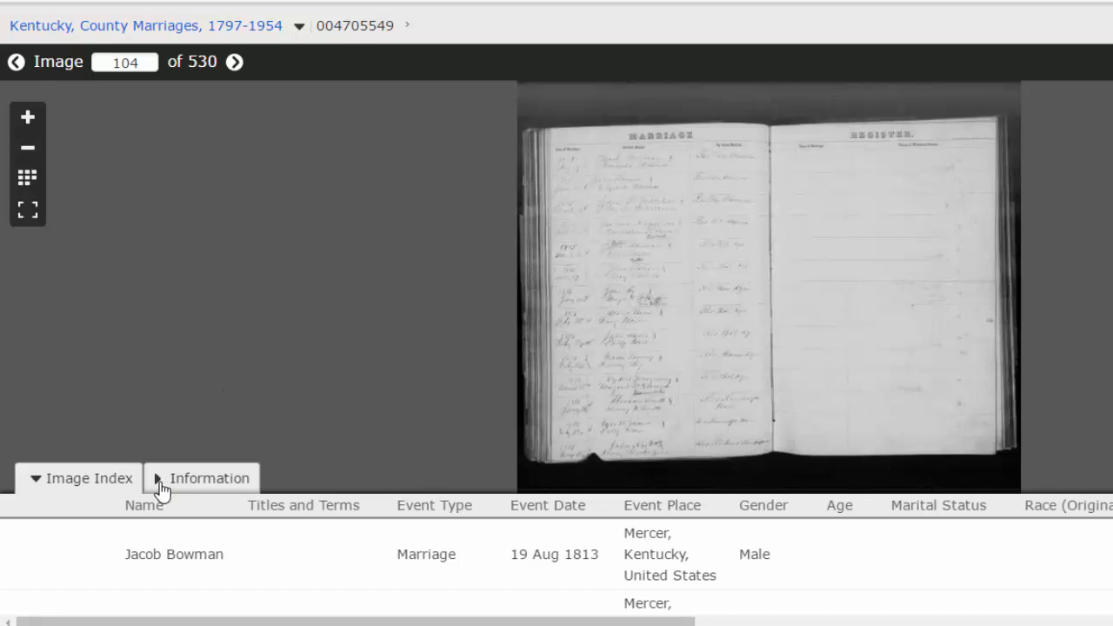
Step: Show the film information for image 104 and look through the film's thumbnails for the volume's title page
left_click_drag(159, 494, 157, 481)
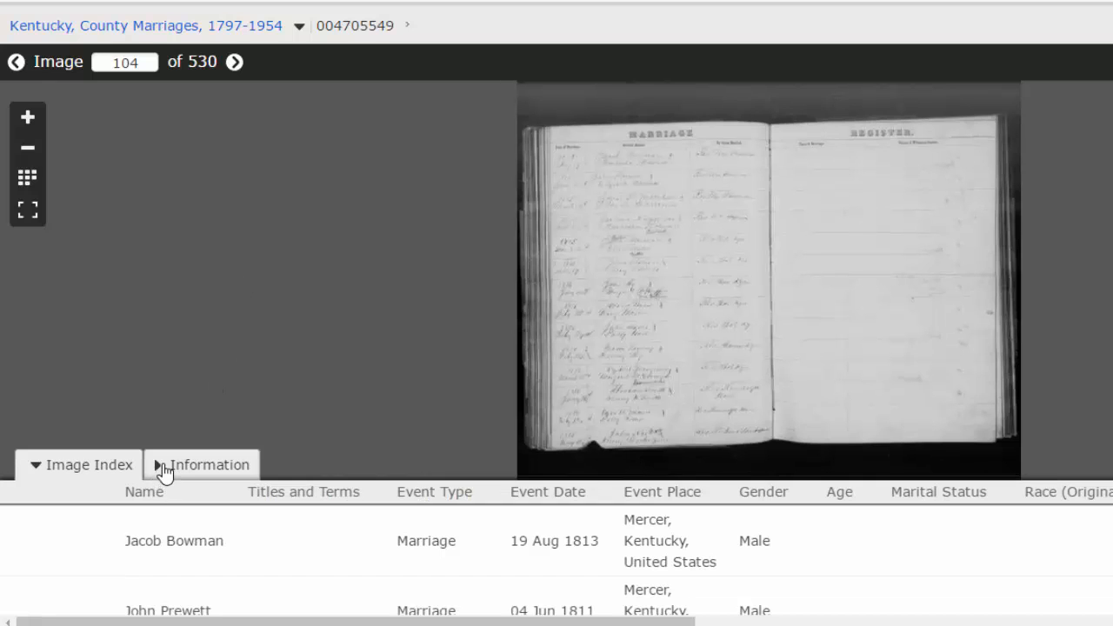
left_click(159, 468)
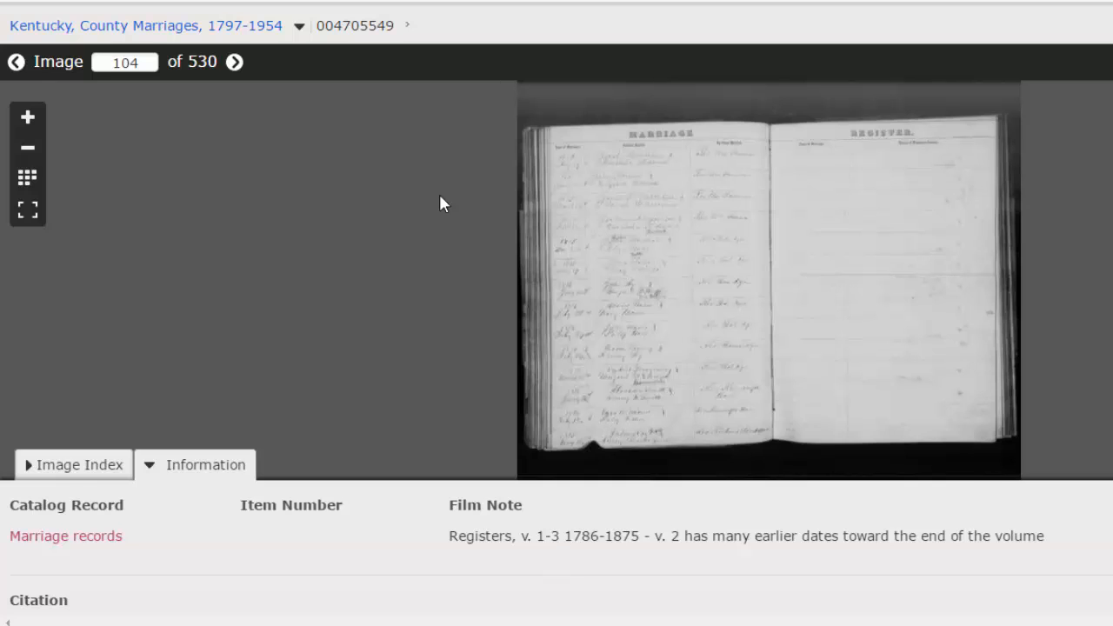
left_click(25, 181)
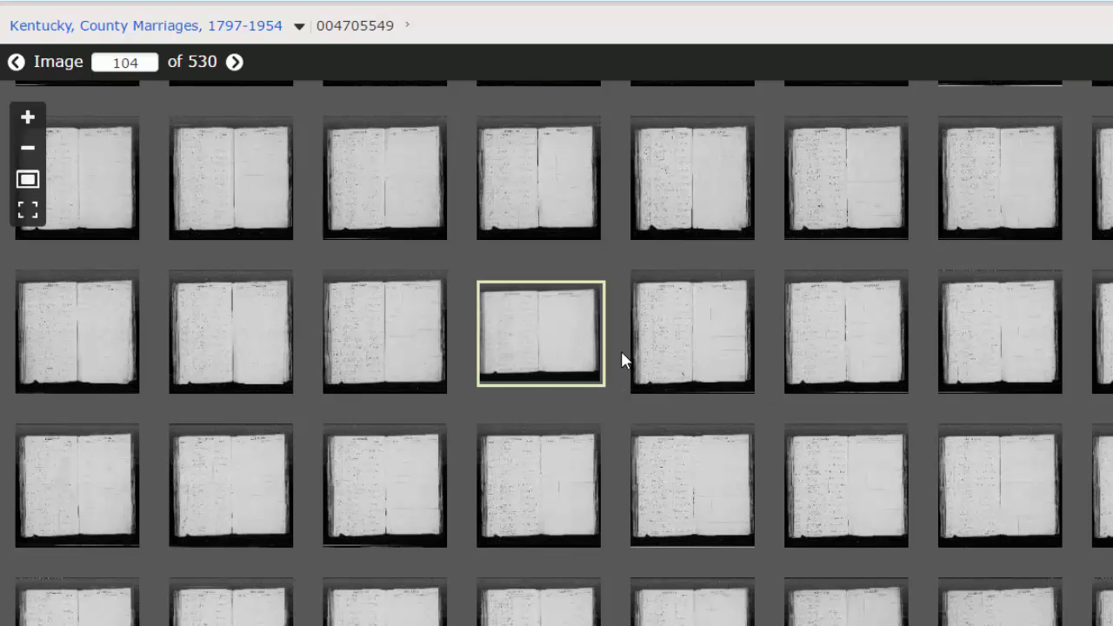
scroll(623, 359, "down", 3)
scroll(623, 360, "up", 7)
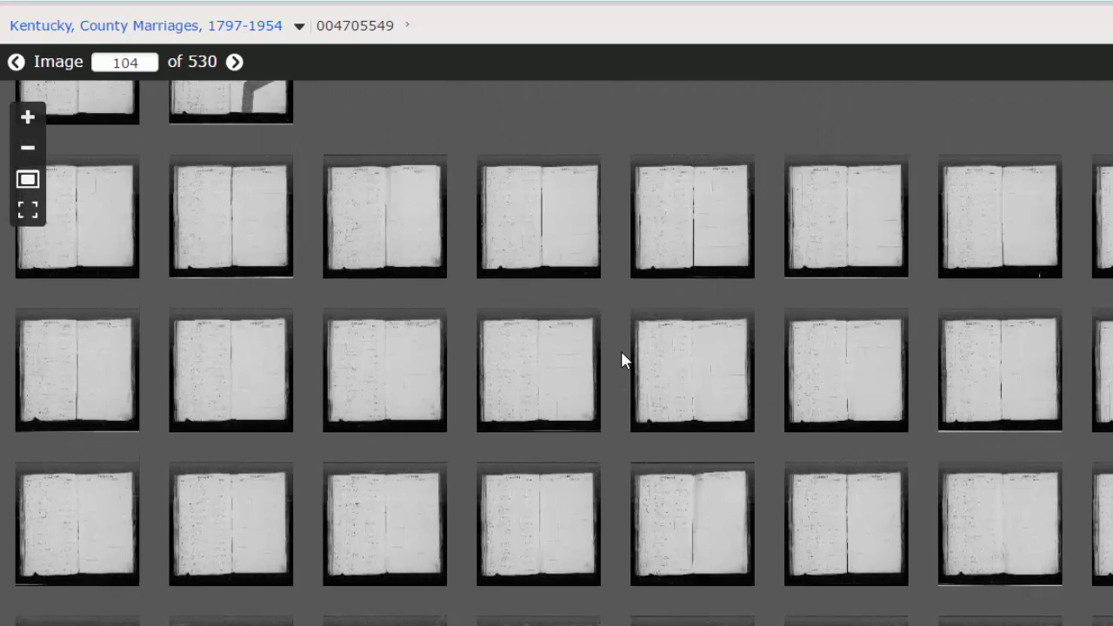
scroll(621, 351, "up", 5)
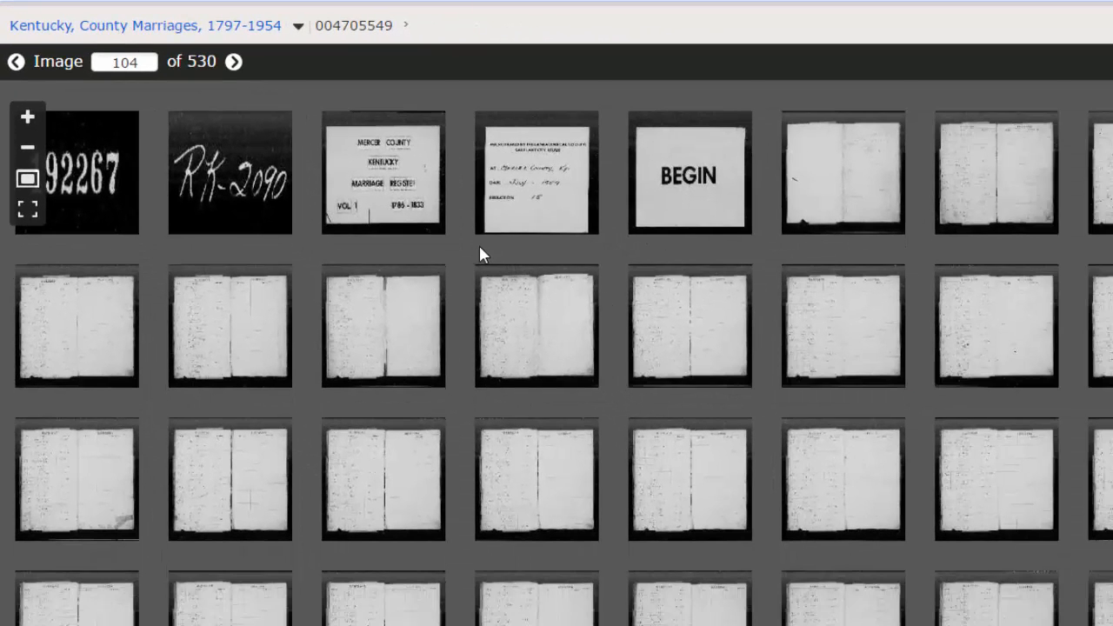
Step: Reopen image 104 from the thumbnails and examine the handwritten marriage register entries up close
scroll(480, 251, "down", 3)
scroll(479, 259, "down", 6)
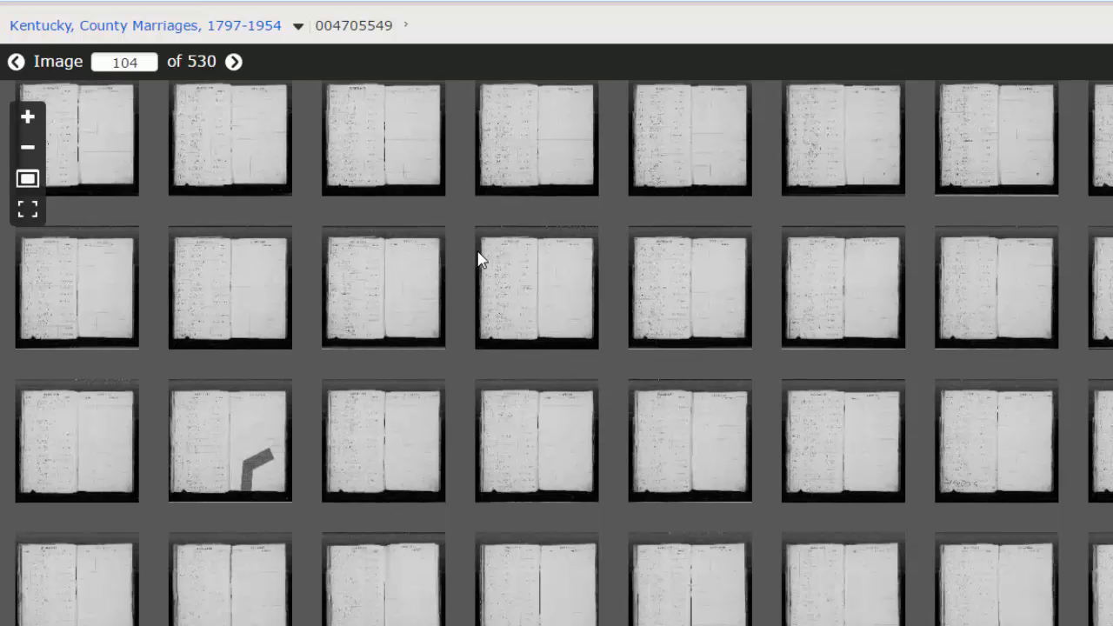
scroll(480, 264, "down", 5)
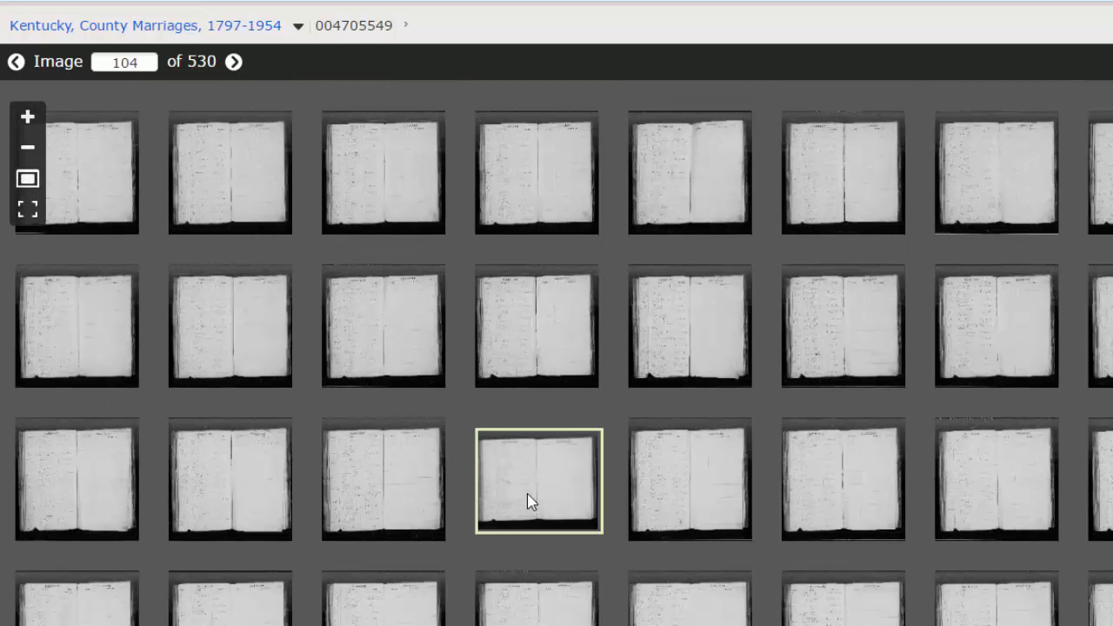
left_click(530, 503)
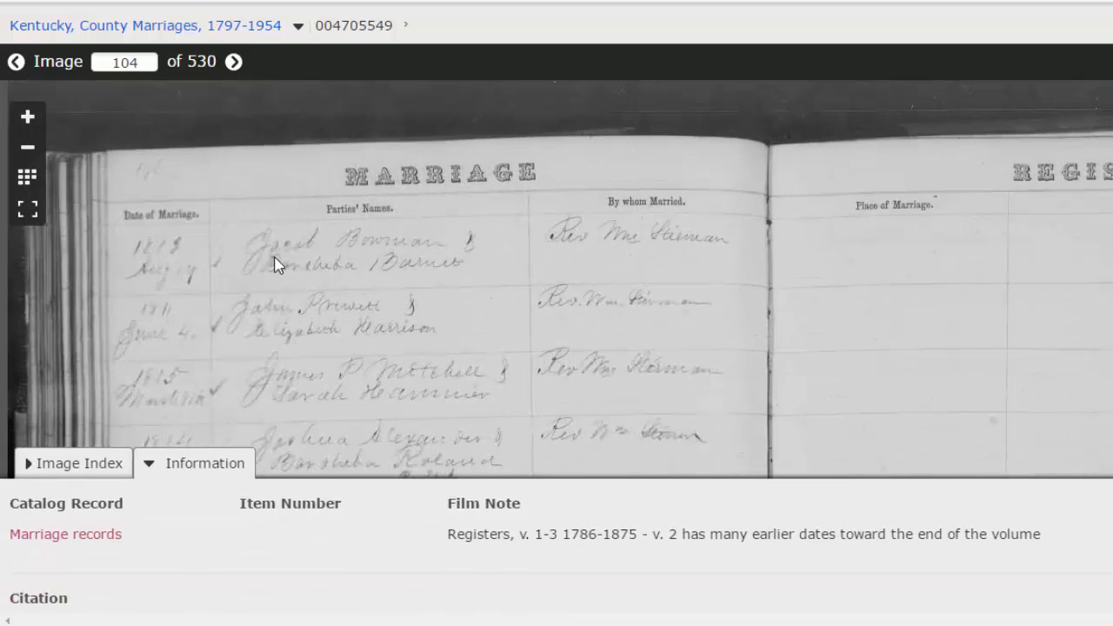
scroll(274, 266, "up", 3)
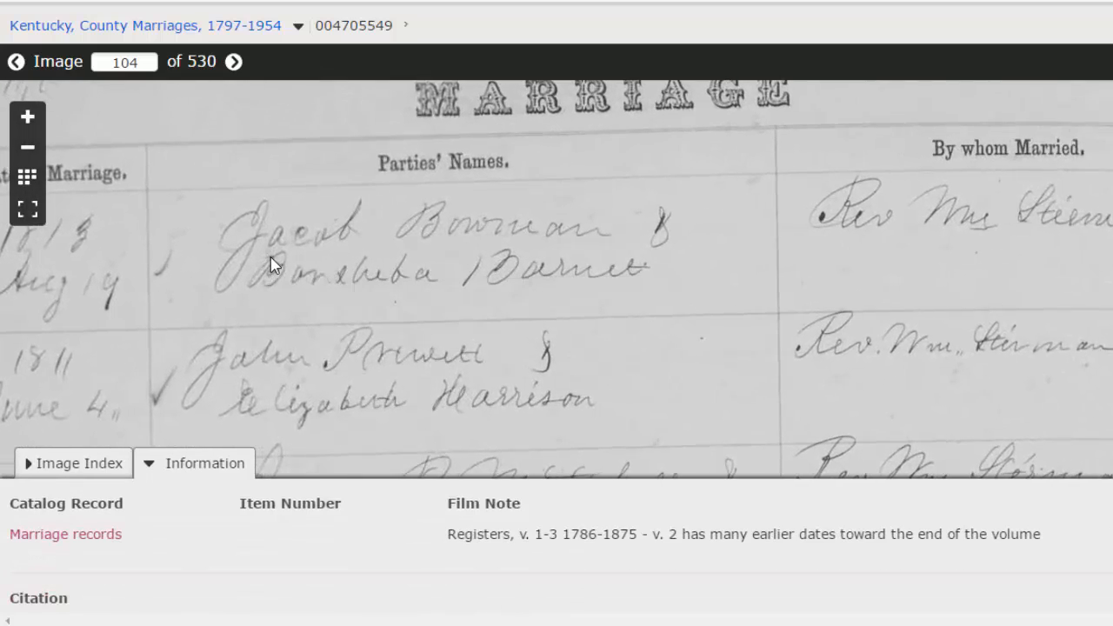
left_click_drag(274, 265, 476, 352)
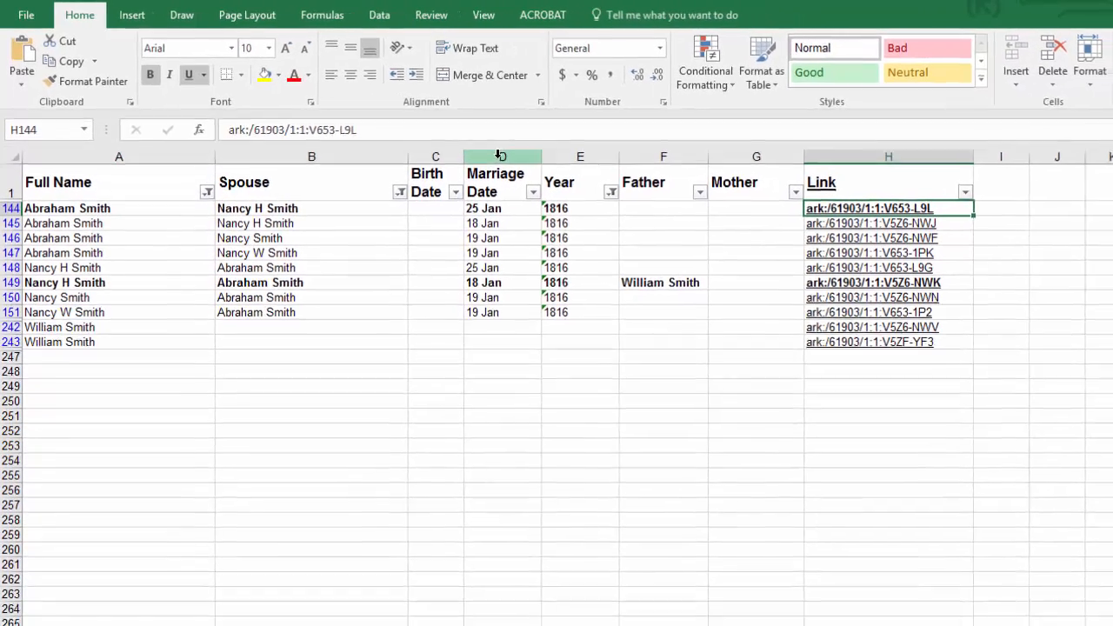
Step: Switch back to Excel, insert a column headed Marriage Register before Marriage Date, and fit its width to the heading
left_click(551, 172)
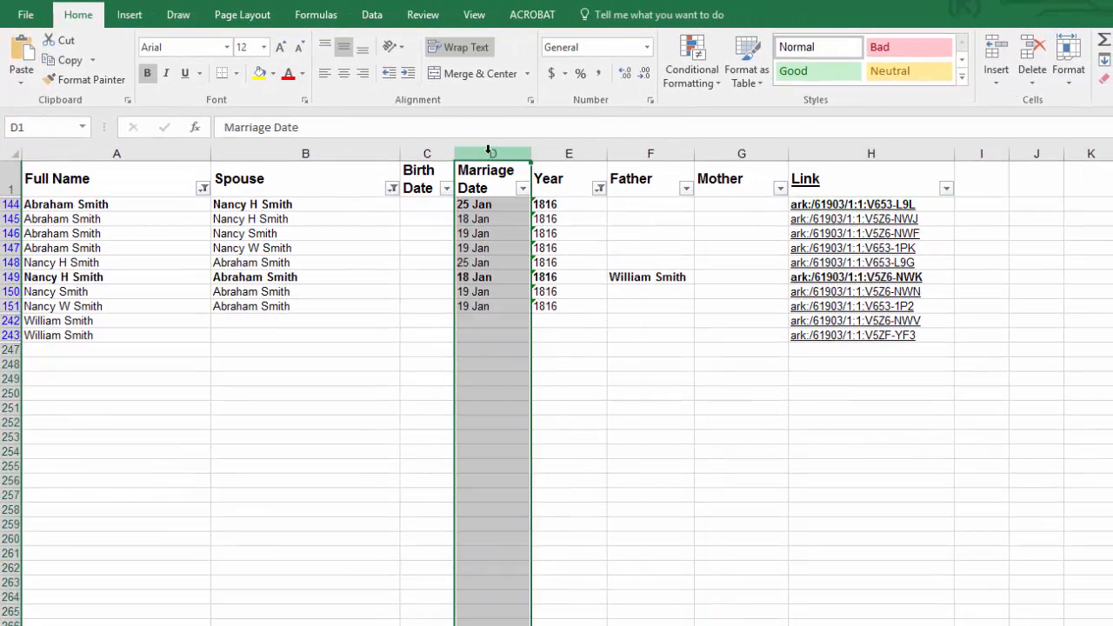
left_click(997, 54)
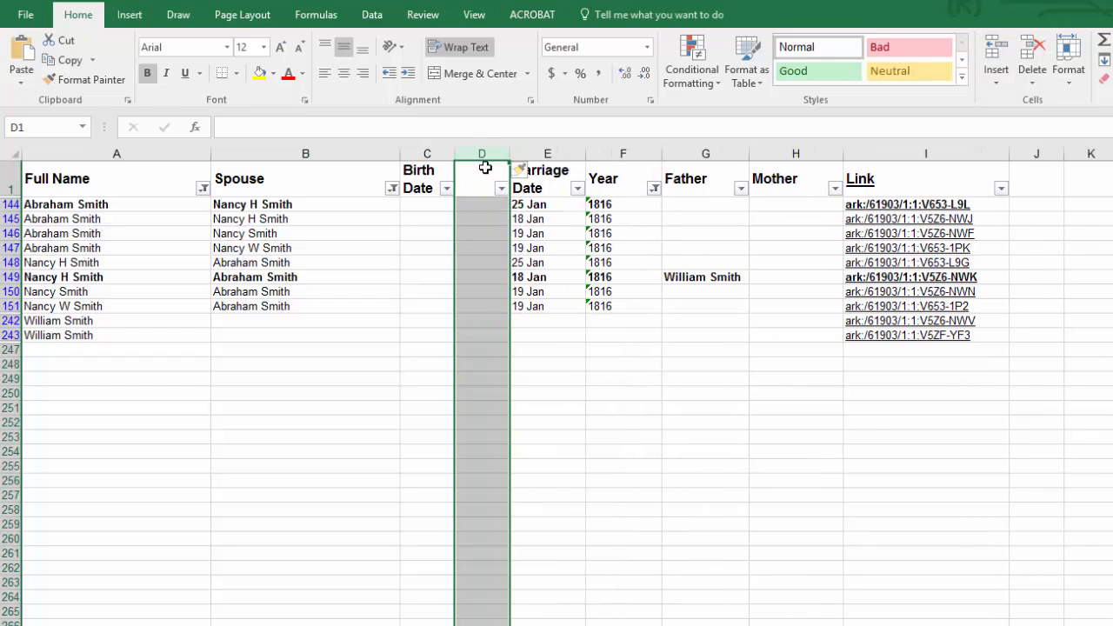
left_click(484, 180)
type("Marri")
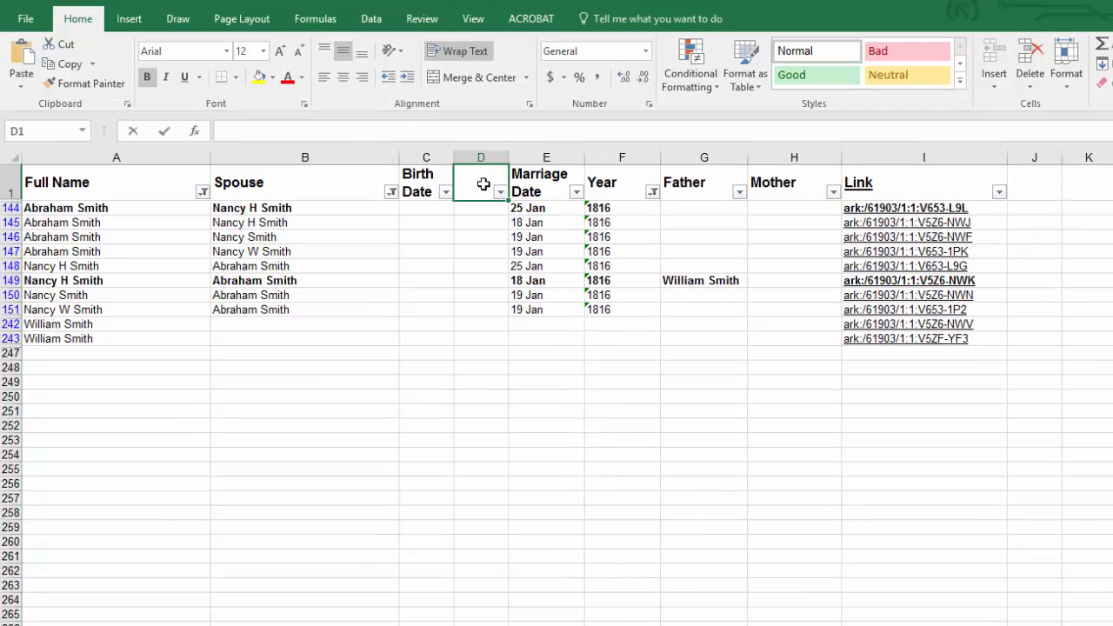
type("age Regi")
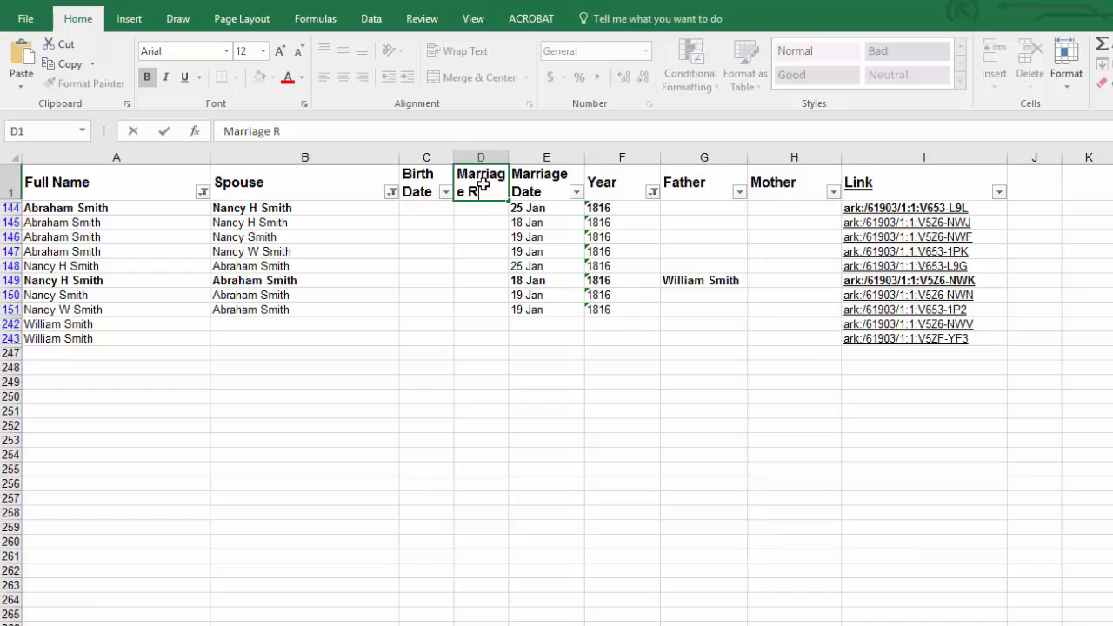
type("ster")
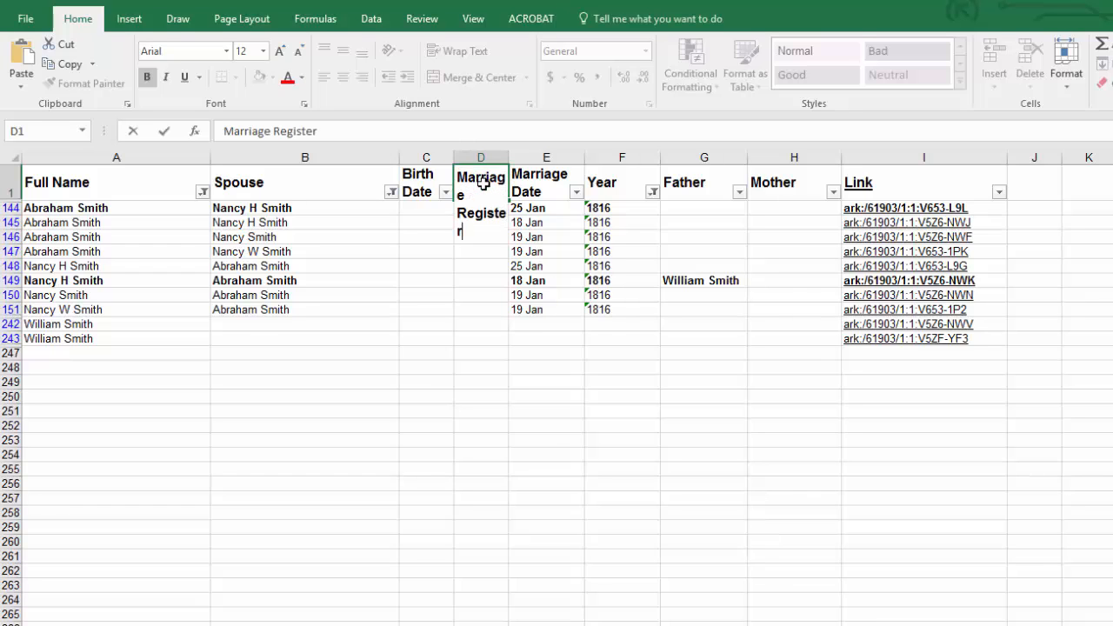
key("Return")
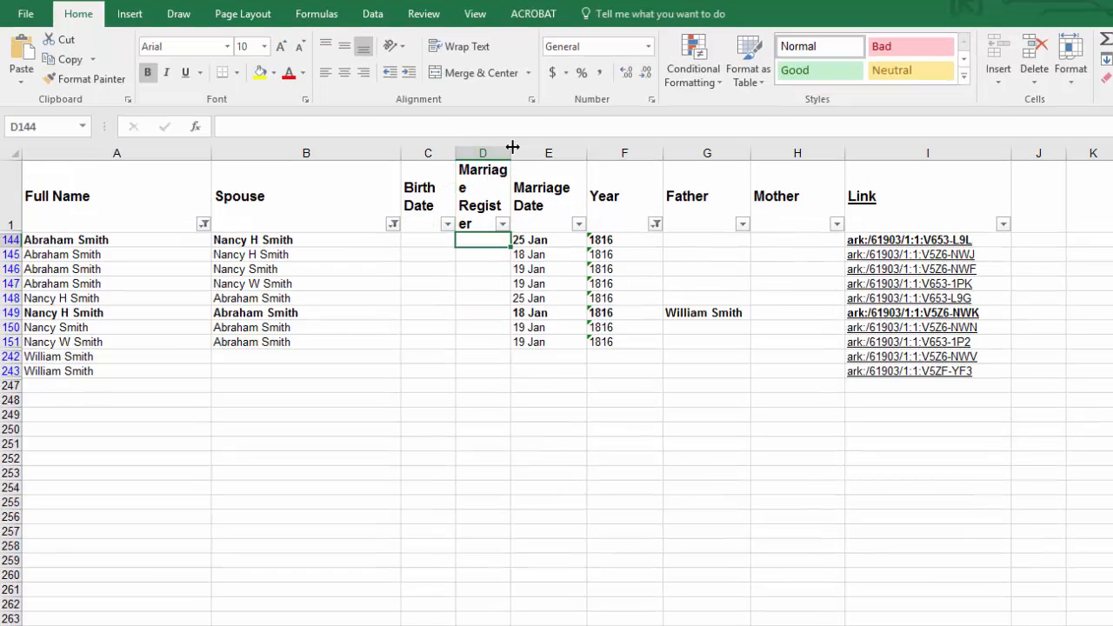
double_click(513, 147)
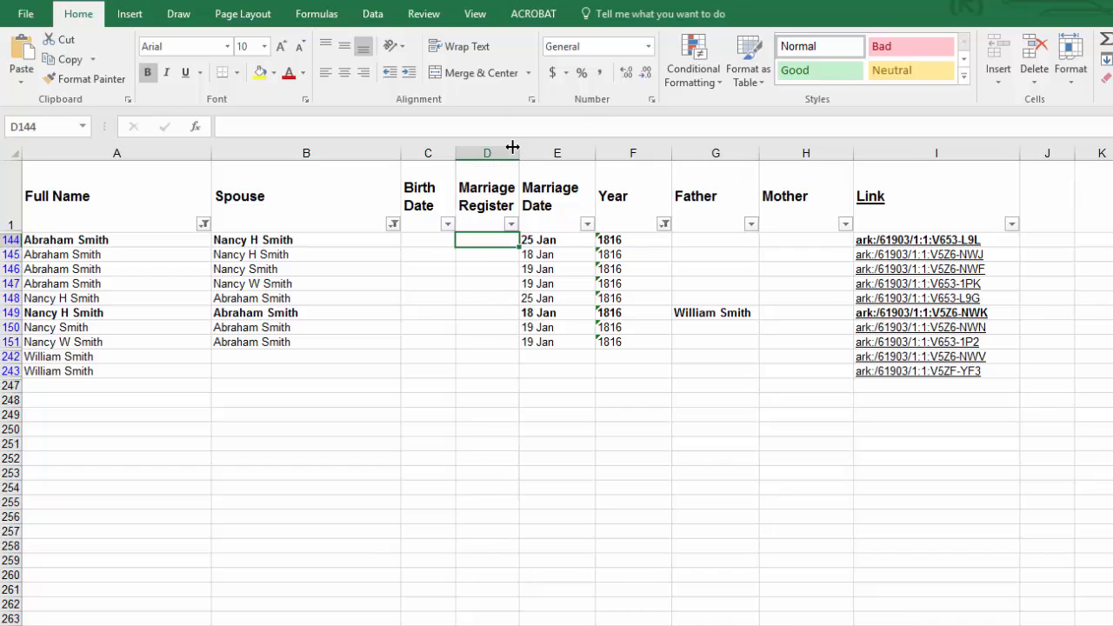
Step: Try to enter the register reference 1:196 in the Marriage Register cell of row 144
double_click(494, 246)
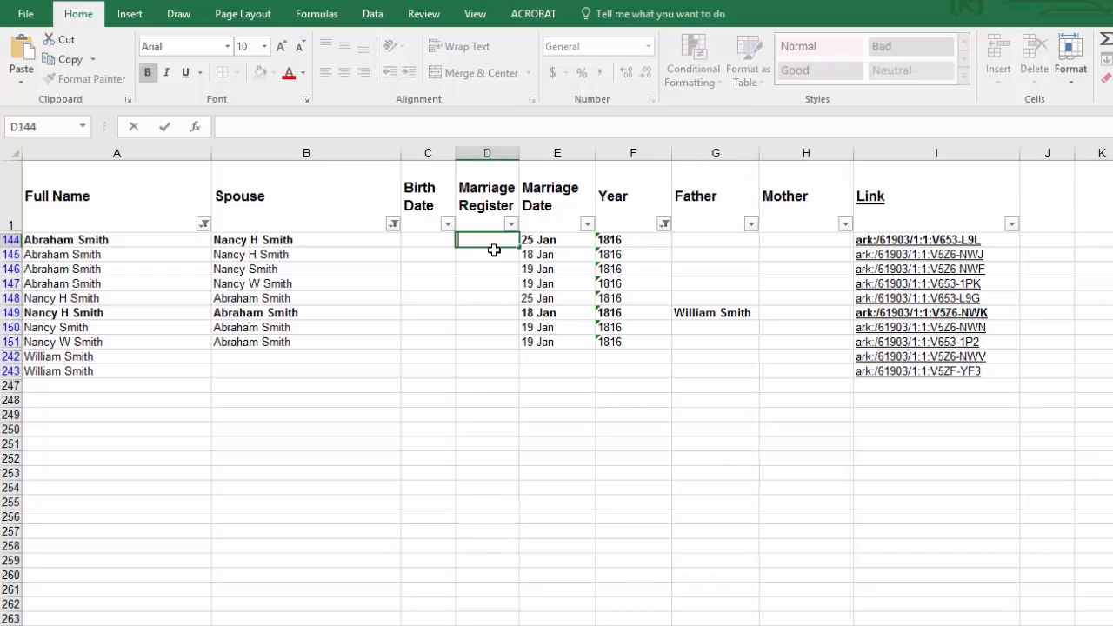
type("1:196")
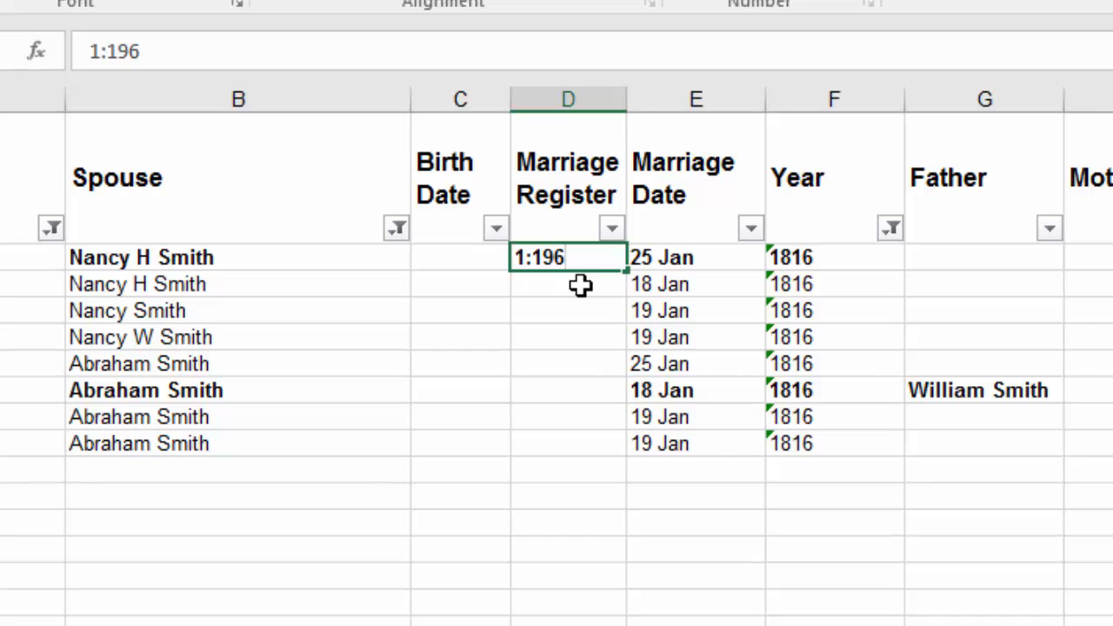
key("Return")
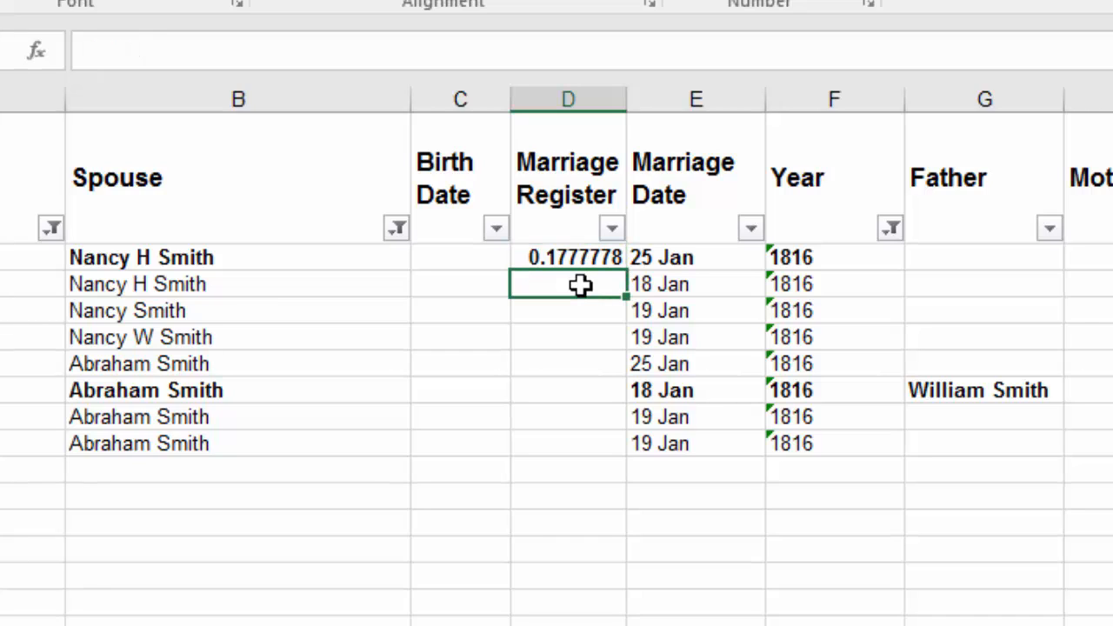
Step: Replace the entry in the Marriage Register cell of row 144 with V1:196
key("Up")
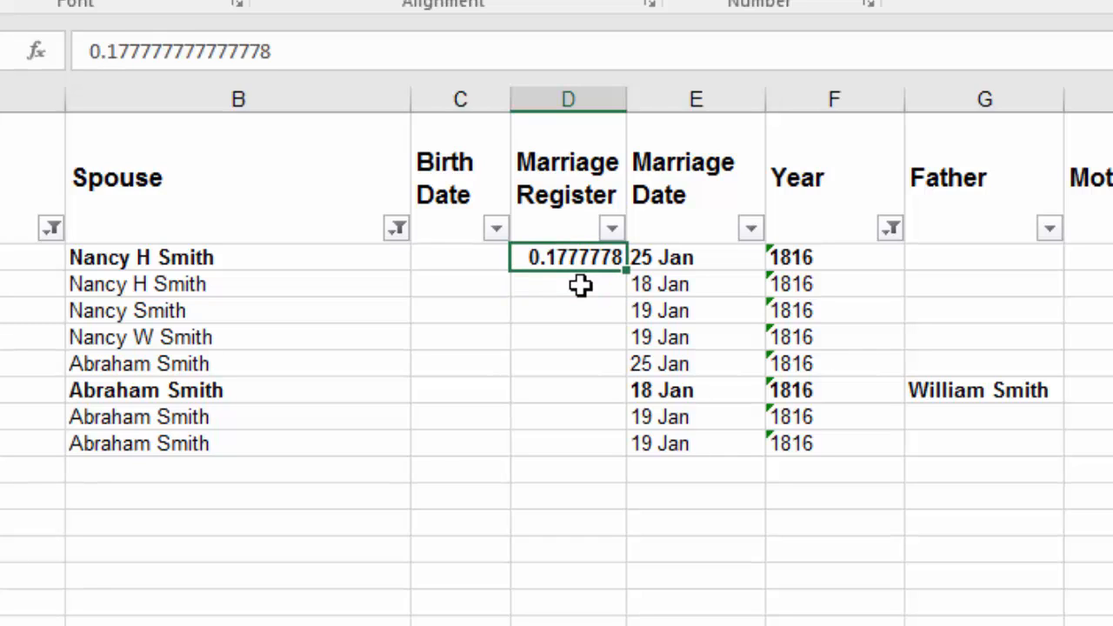
type("V1")
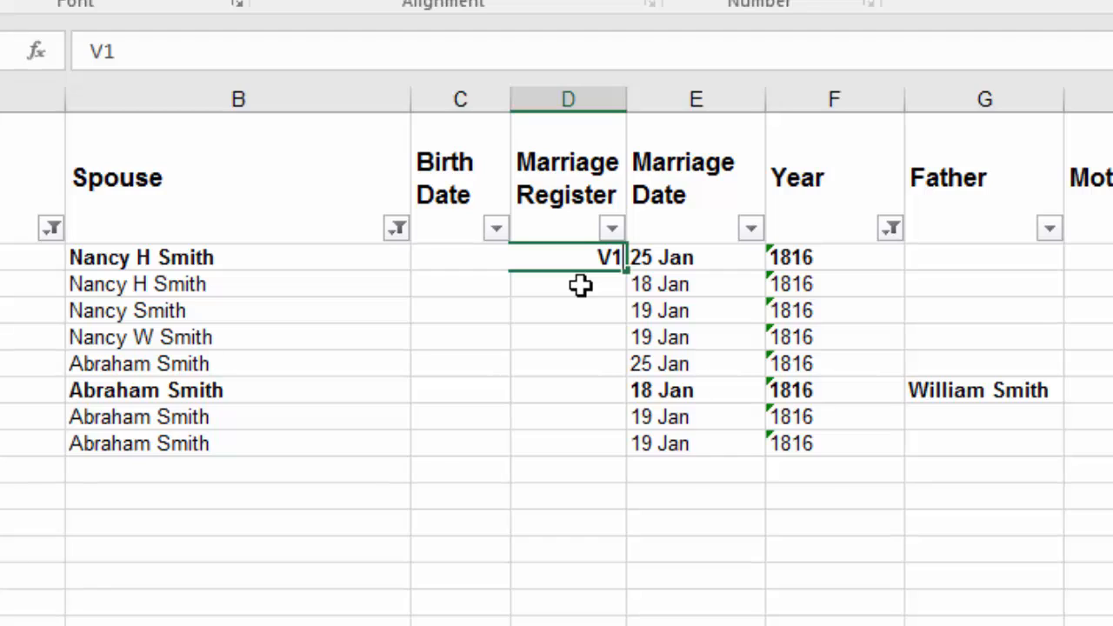
type(":196")
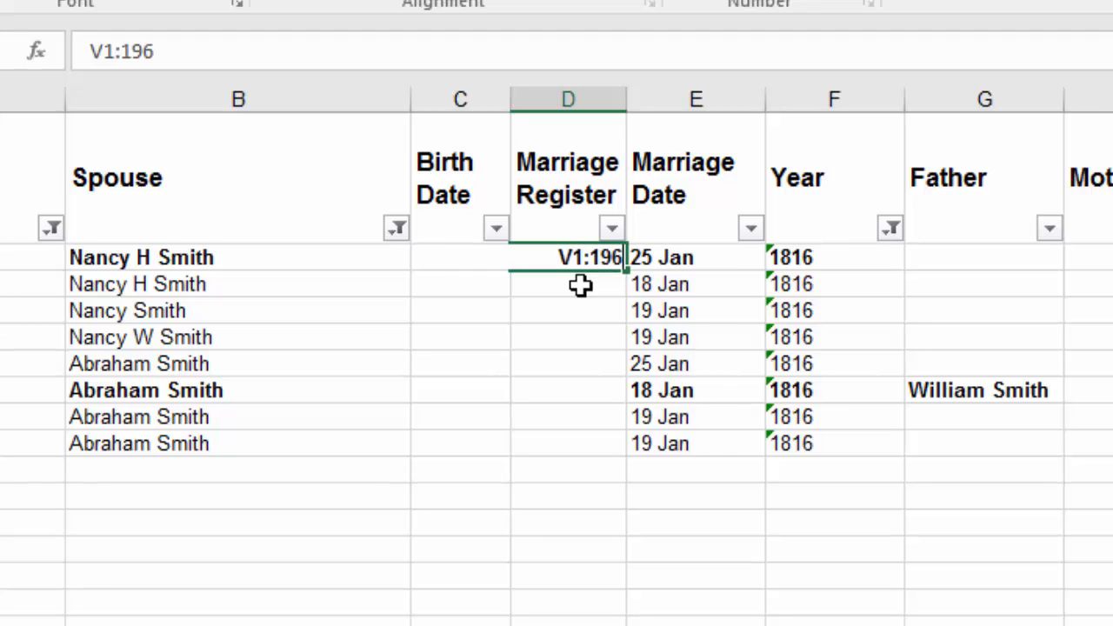
key("Return")
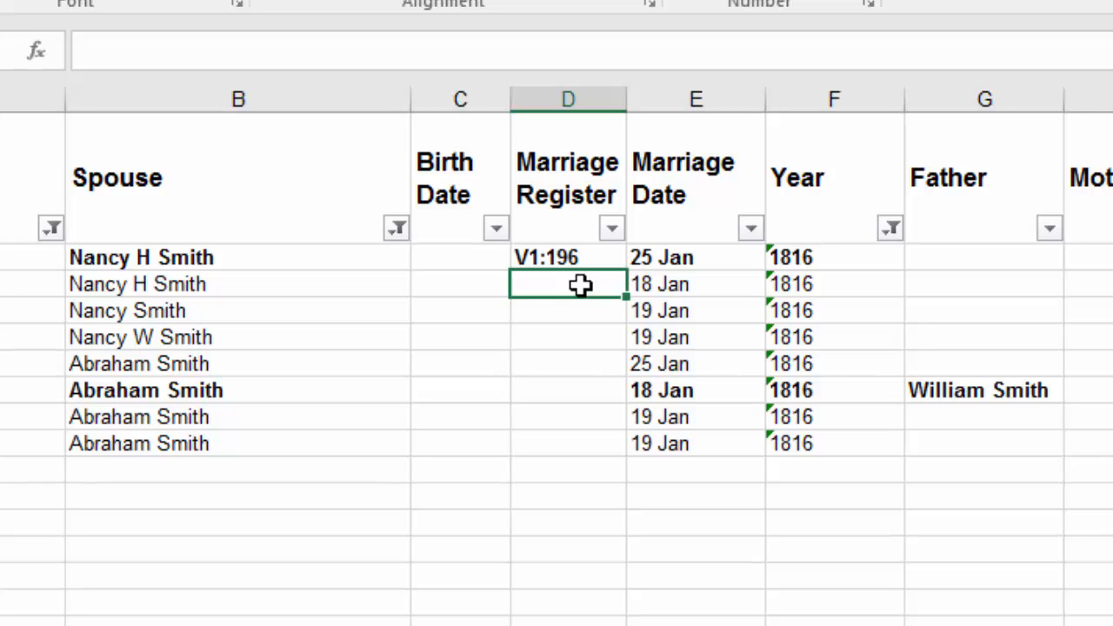
Step: Select the V1:196 cell, switch to the FamilySearch image page in Chrome and copy the web address of image 104
key("Up")
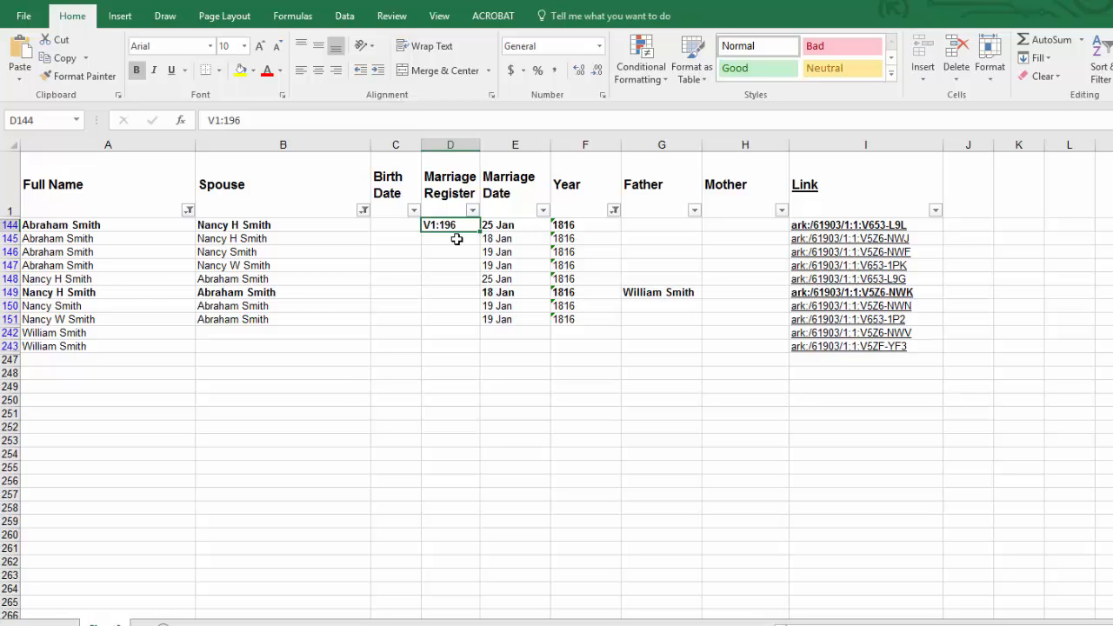
key("alt+Tab")
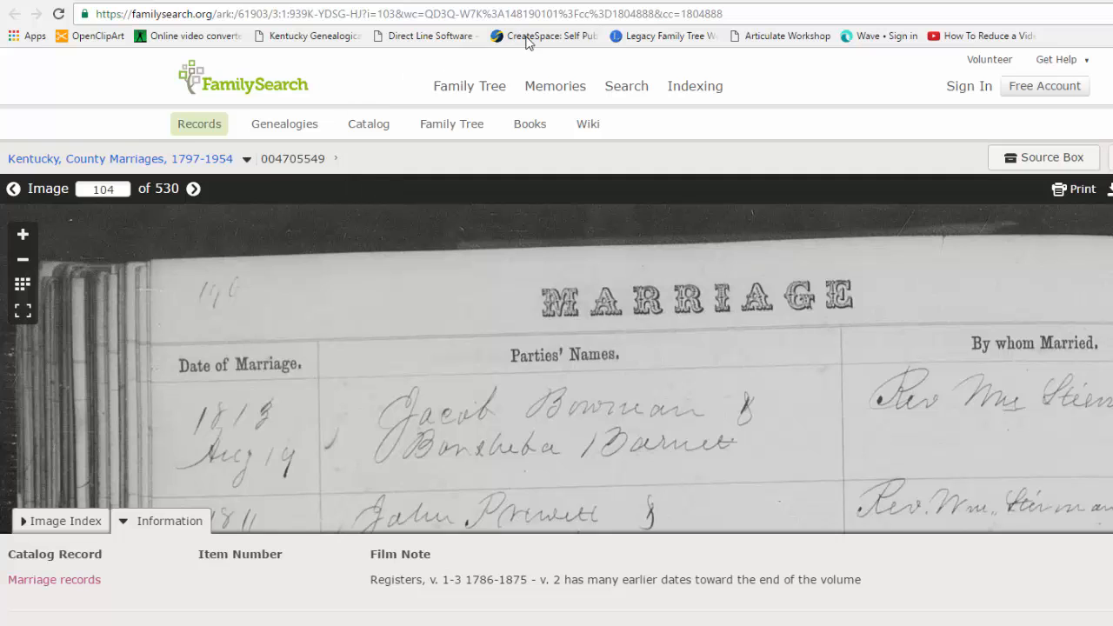
left_click(738, 15)
key("ctrl+c")
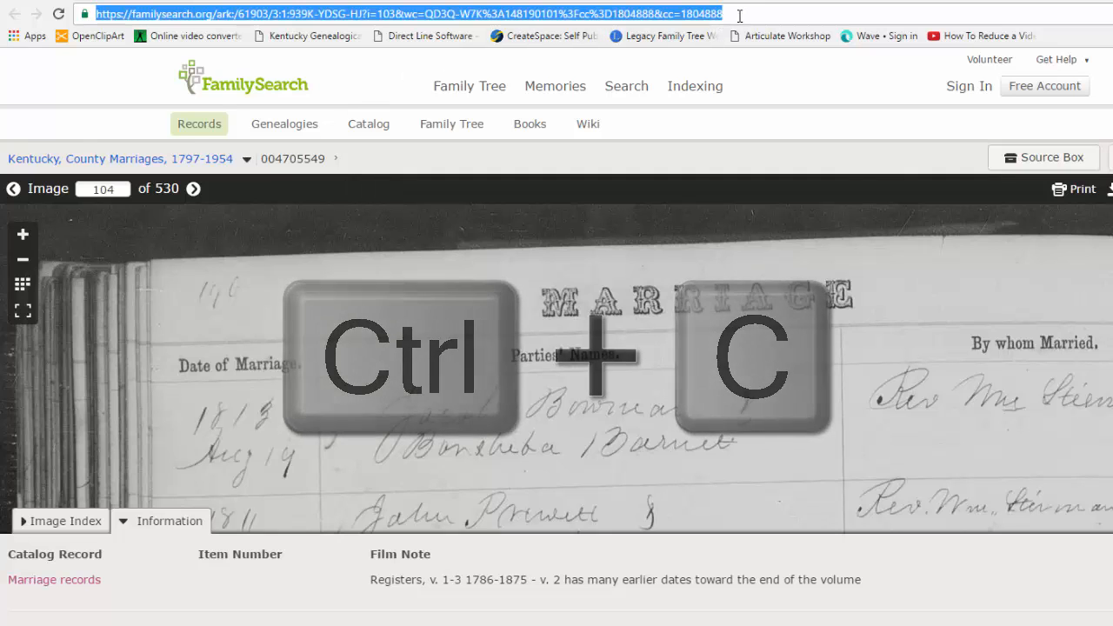
Step: Return to Excel and hyperlink the V1:196 cell in row 144 to the copied image address
key("alt+Tab")
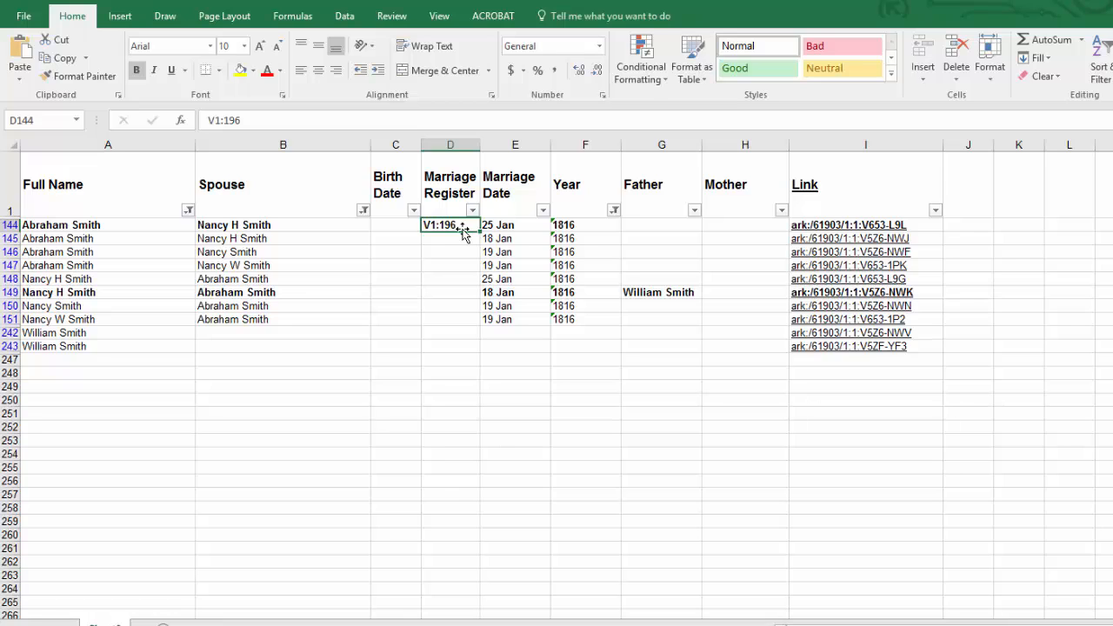
left_click(113, 18)
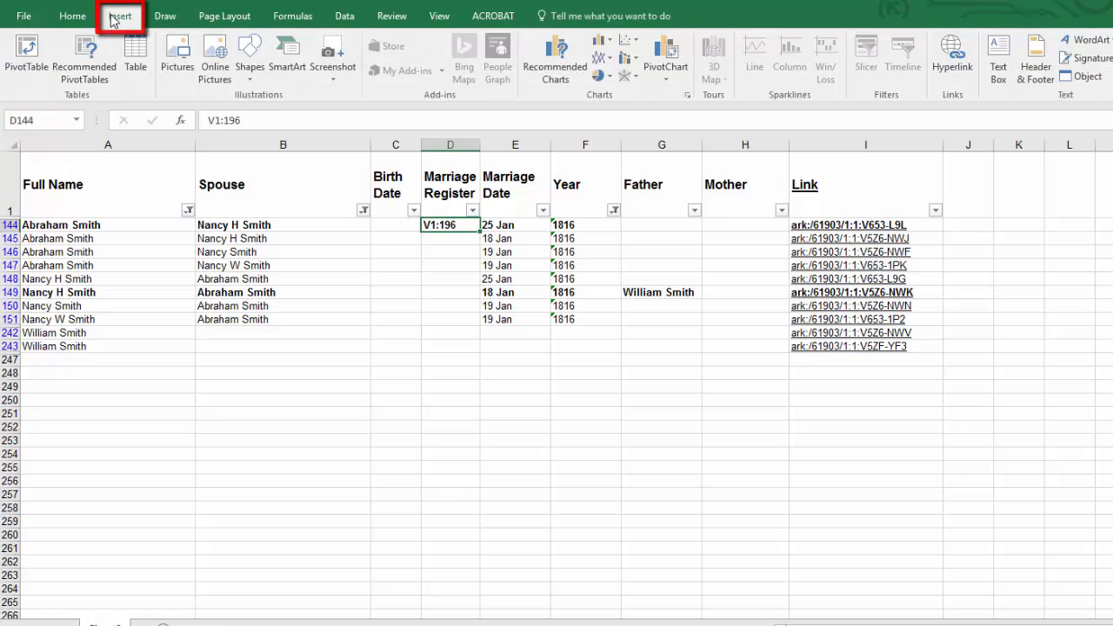
left_click(952, 61)
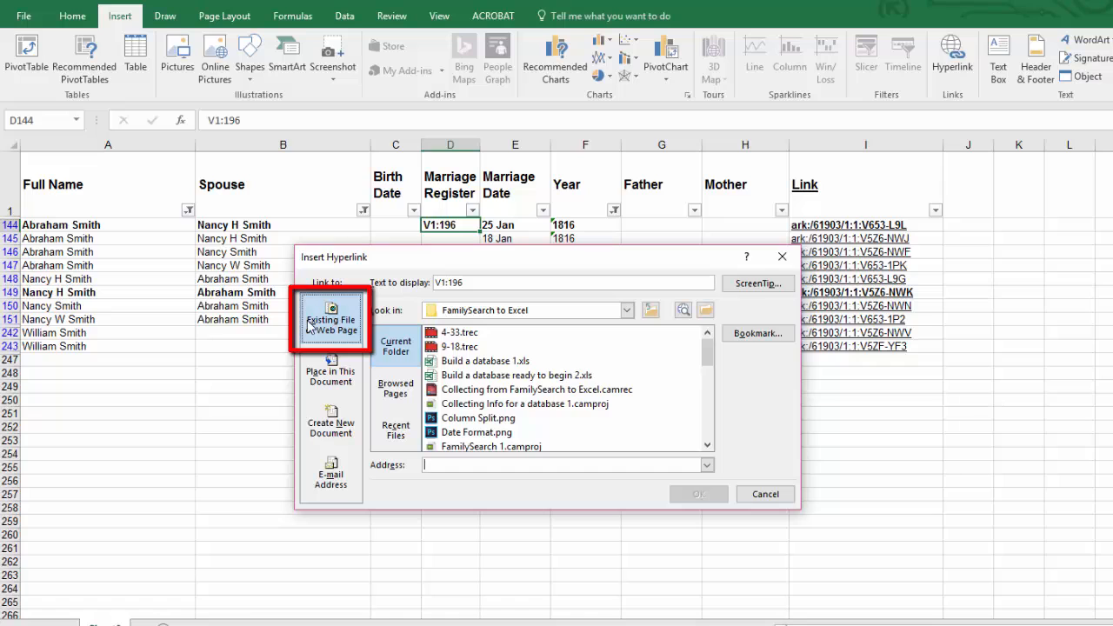
left_click(505, 466)
key("ctrl+v")
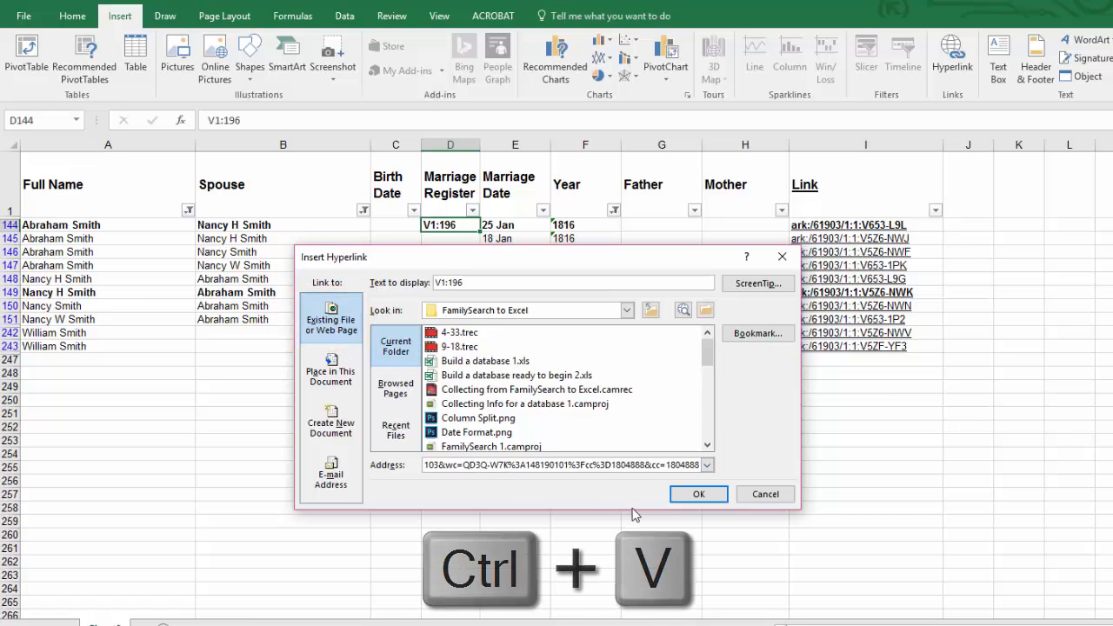
left_click(695, 495)
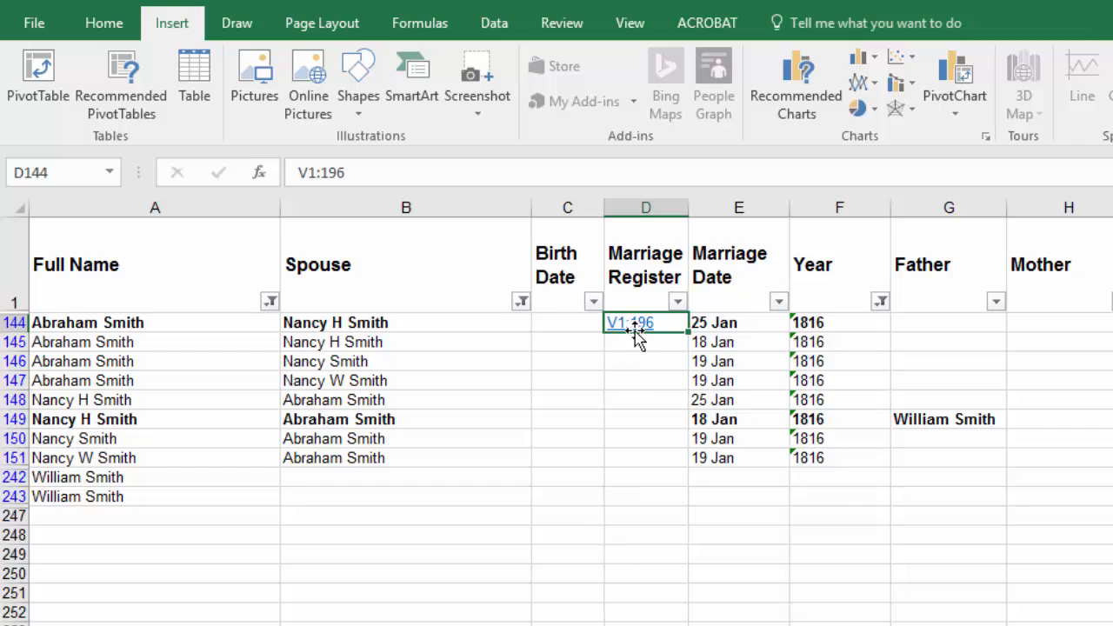
mouse_move(643, 326)
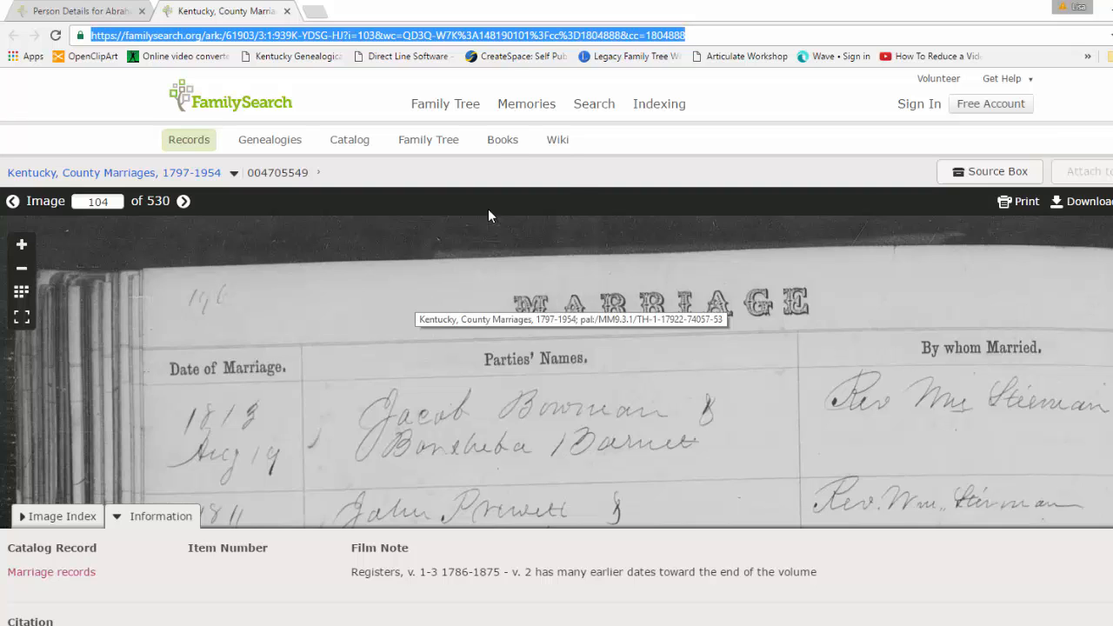
Step: Copy the full citation from the FamilySearch person details page, then switch to Excel and add a new comment to the V1:196 cell
left_click(78, 10)
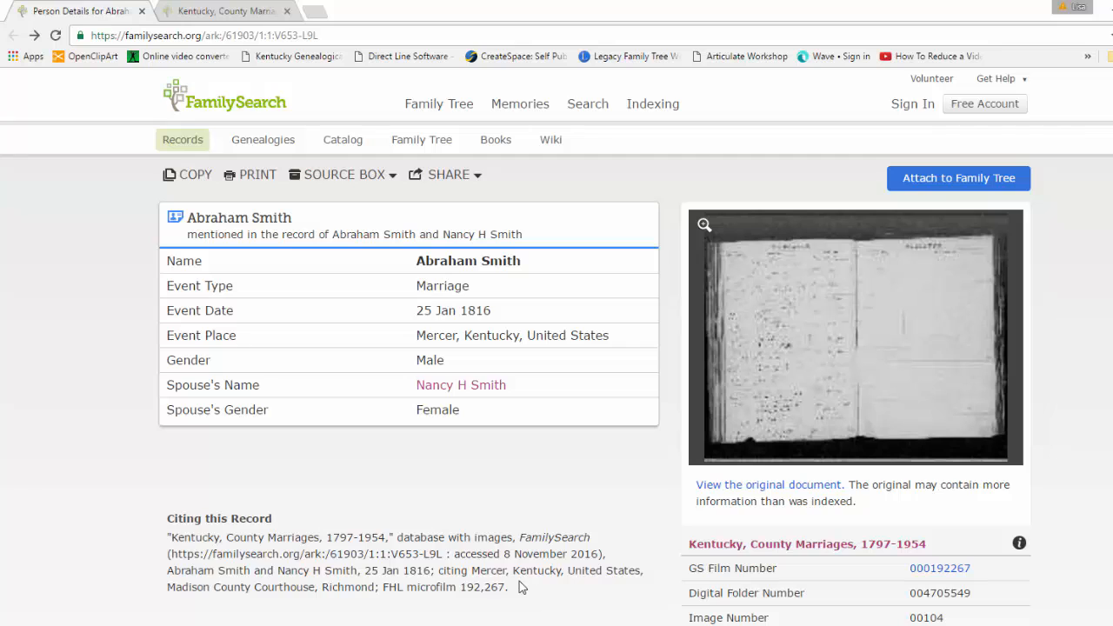
left_click_drag(511, 589, 166, 537)
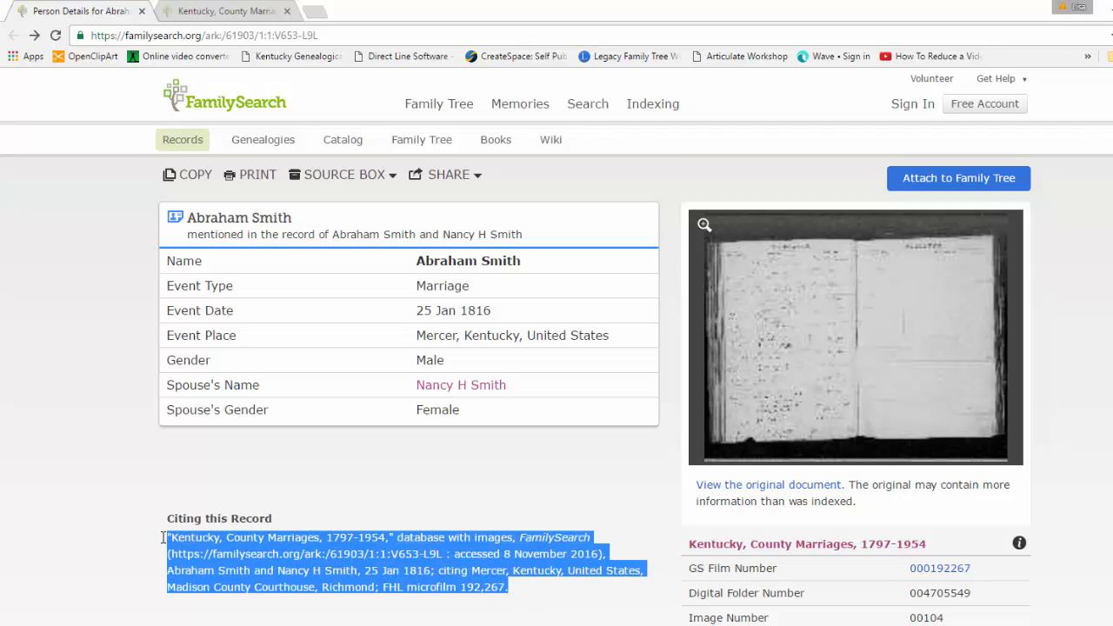
key("alt+Tab")
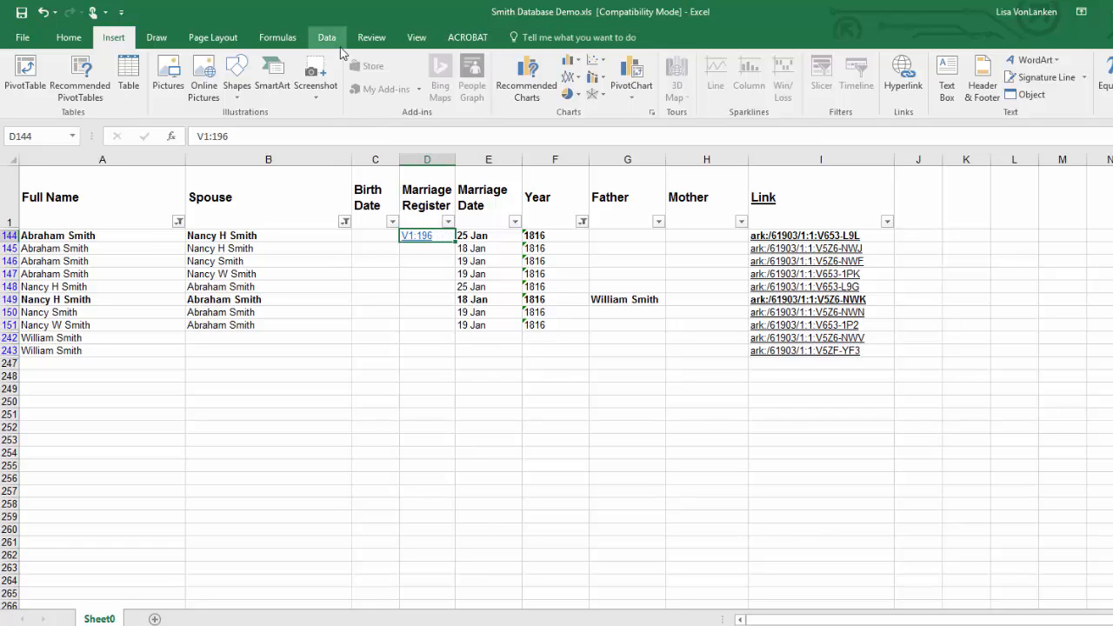
left_click(369, 39)
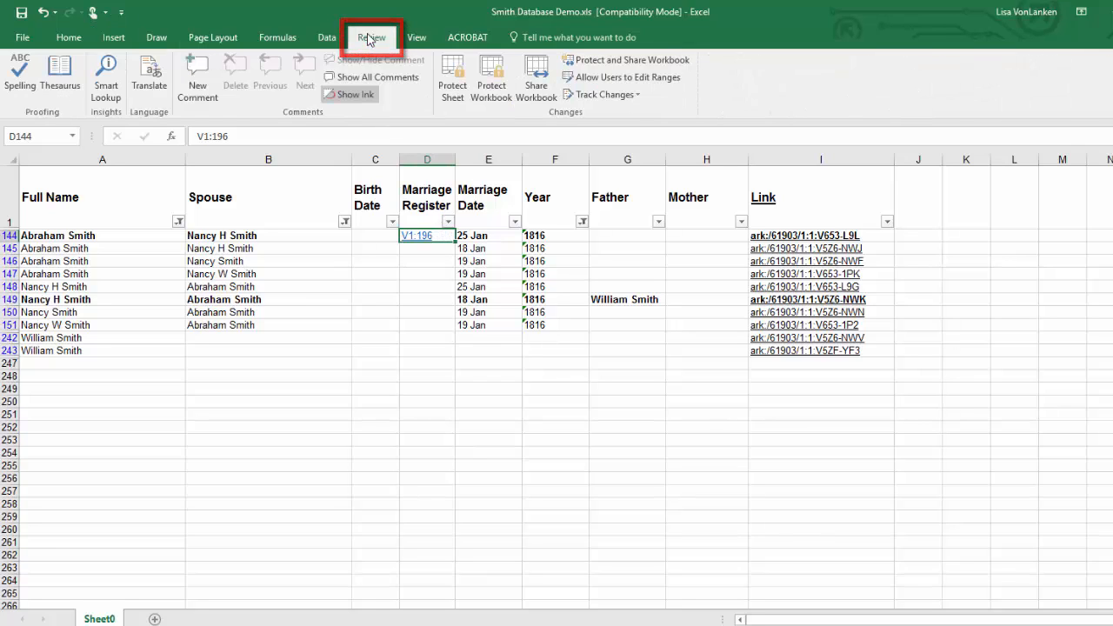
left_click(198, 74)
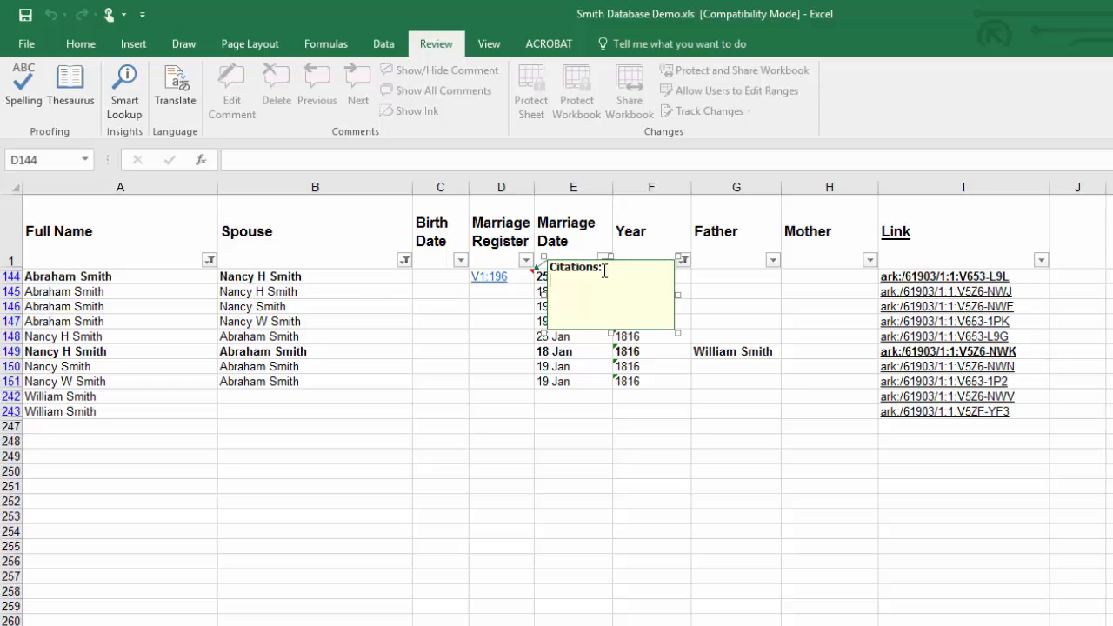
Step: Review the Office user name that heads new comments in Excel's general options, then close the options
left_click(20, 45)
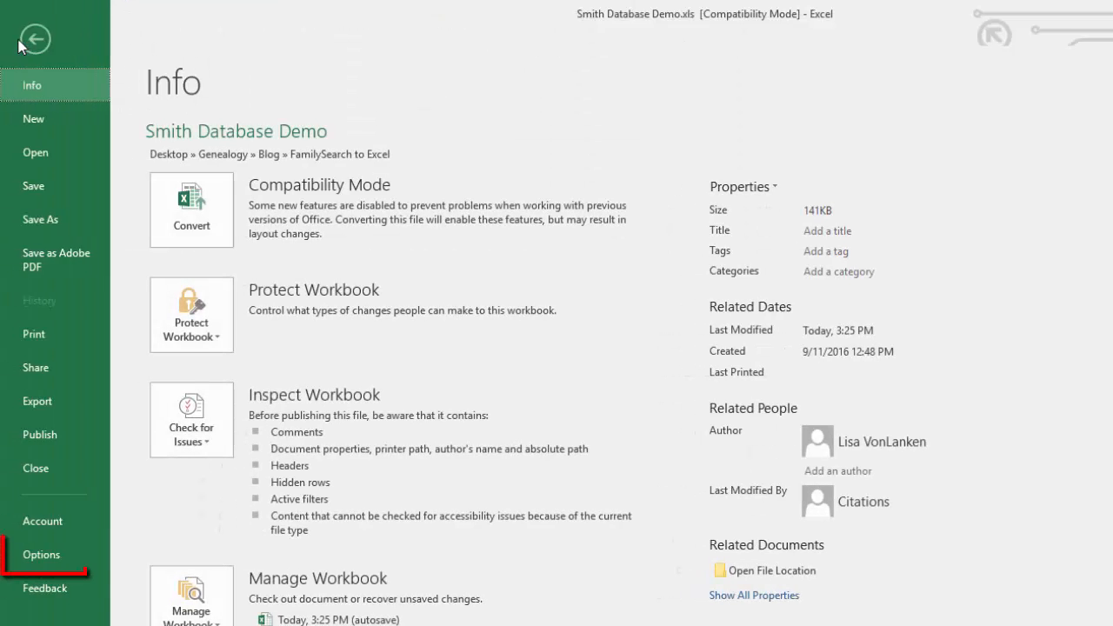
left_click(41, 550)
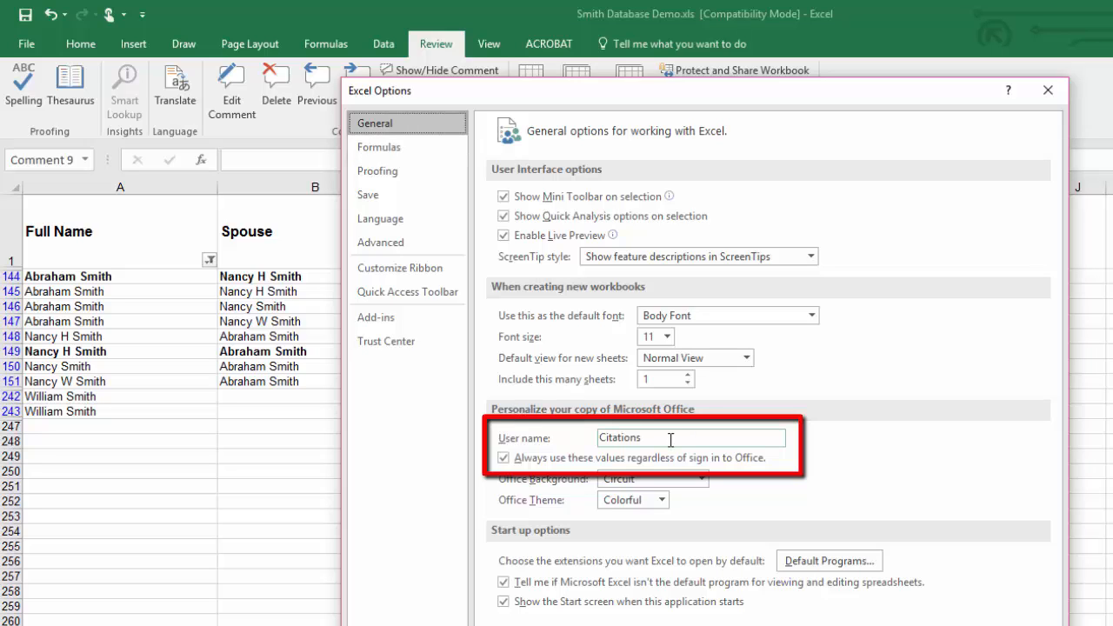
left_click_drag(669, 439, 588, 438)
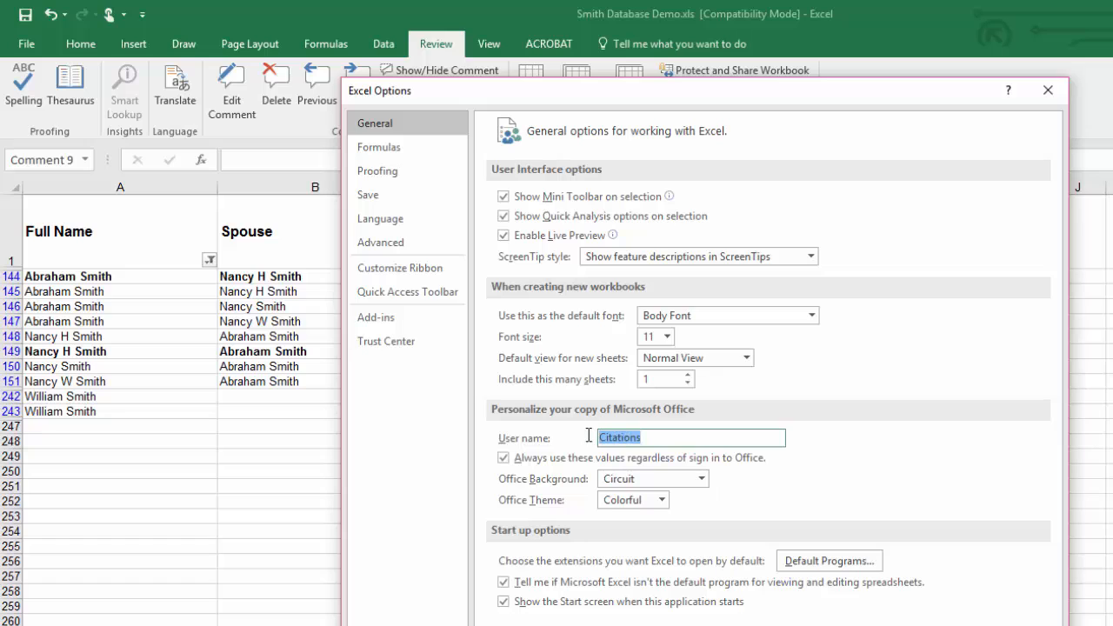
left_click(648, 437)
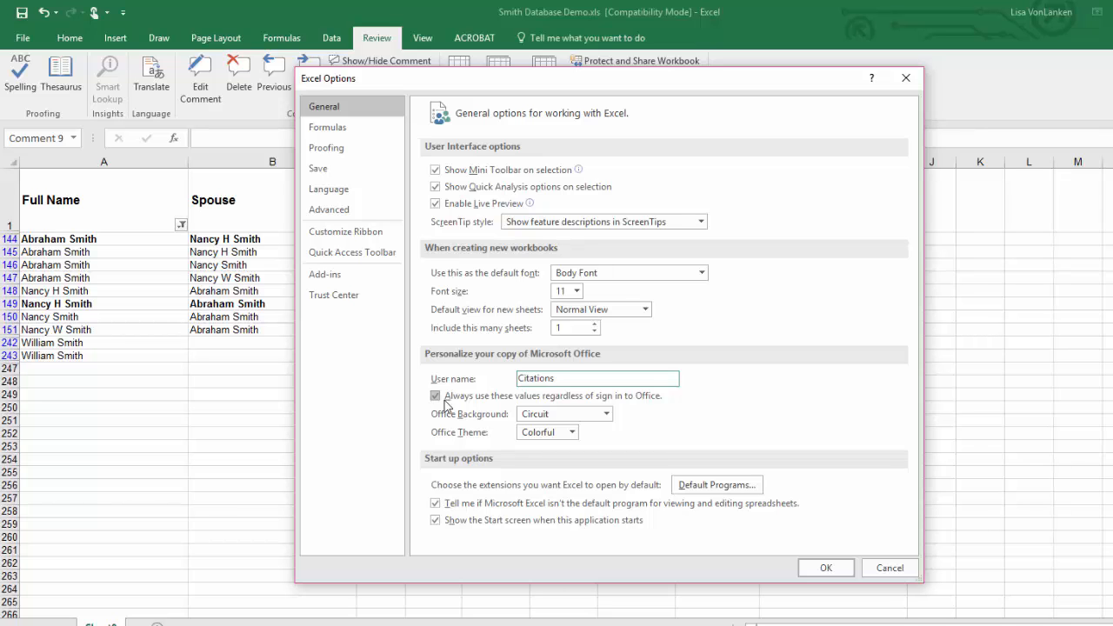
left_click(821, 571)
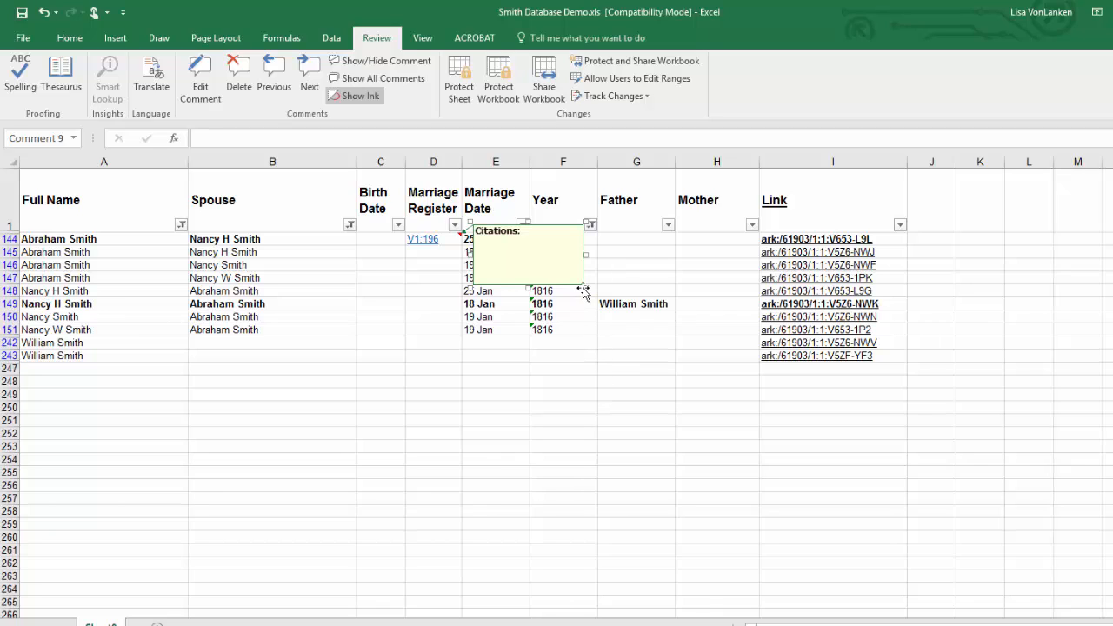
Step: Enlarge the comment box on the V1:196 cell across the columns up to N and paste the record citation into it
left_click_drag(586, 287, 562, 290)
left_click(711, 318)
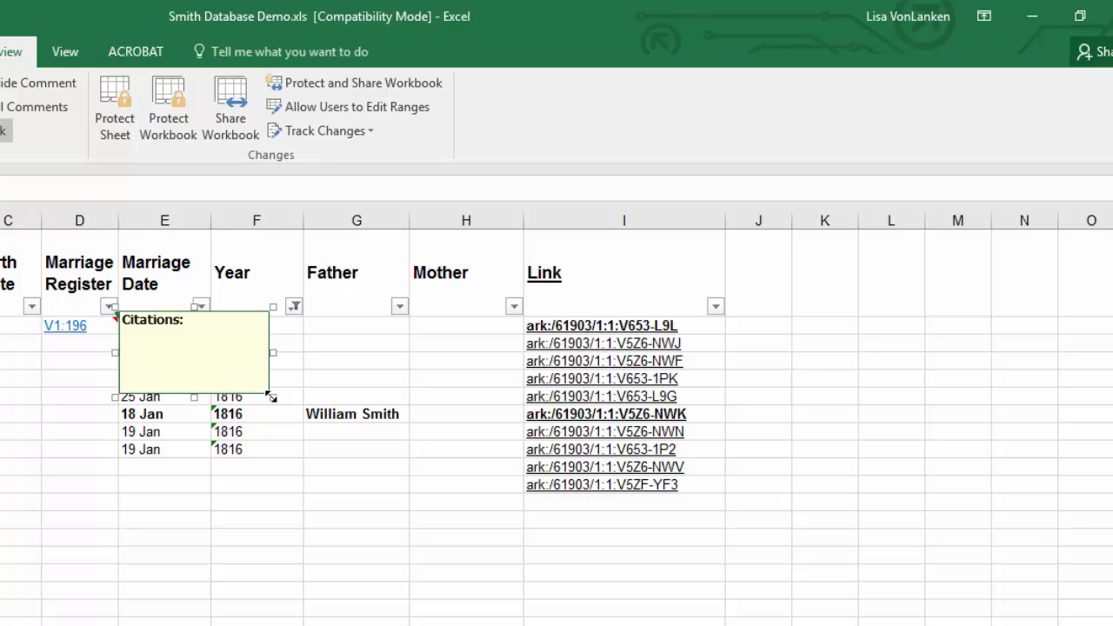
left_click_drag(271, 397, 1062, 468)
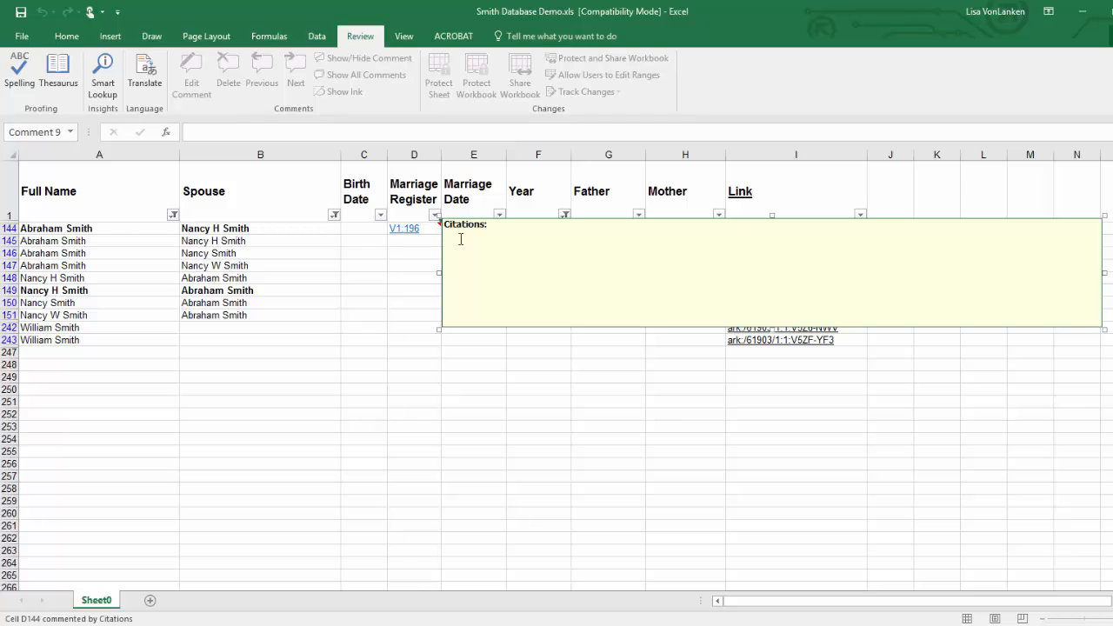
key("ctrl+v")
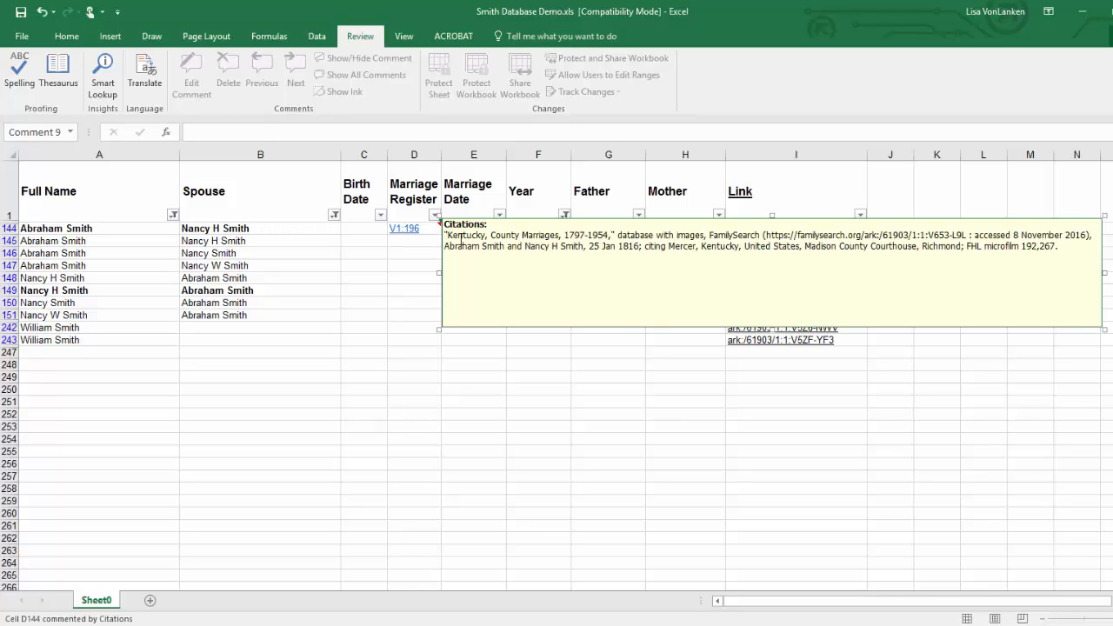
Step: Copy the film note about registers v. 1-3 from the FamilySearch image page and paste it below the citation in the Excel comment
key("alt+Tab")
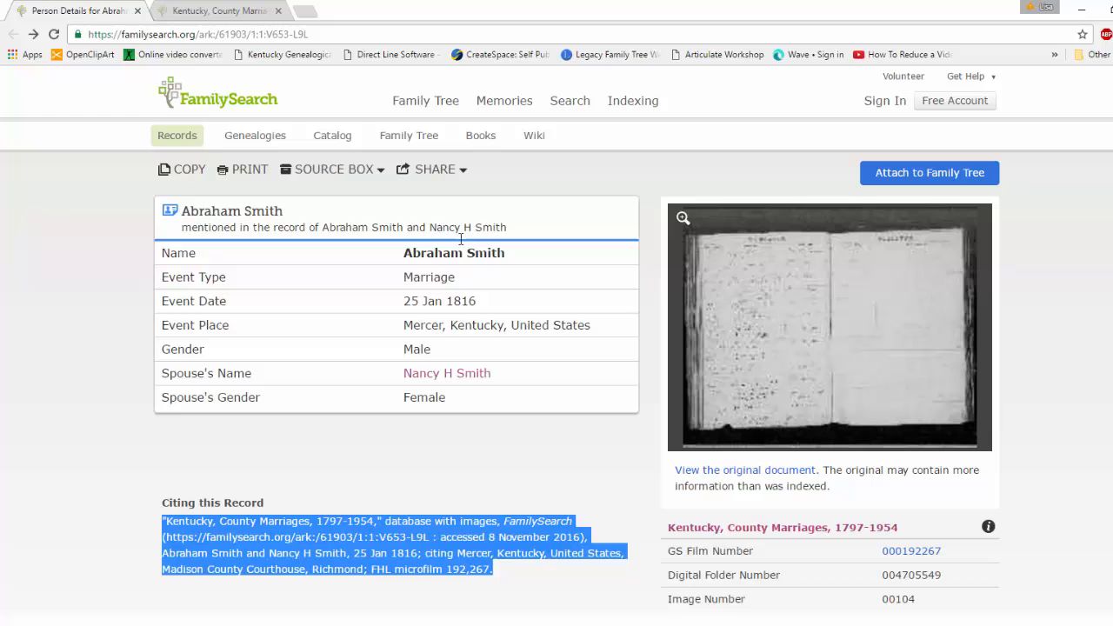
left_click(241, 12)
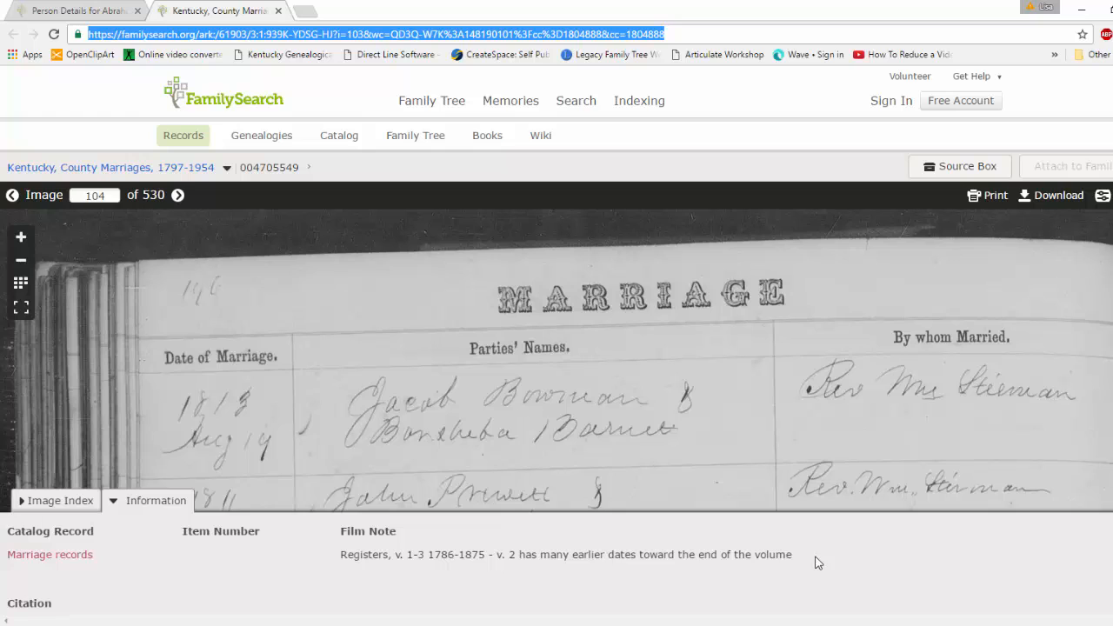
left_click_drag(792, 555, 335, 557)
key("ctrl+c")
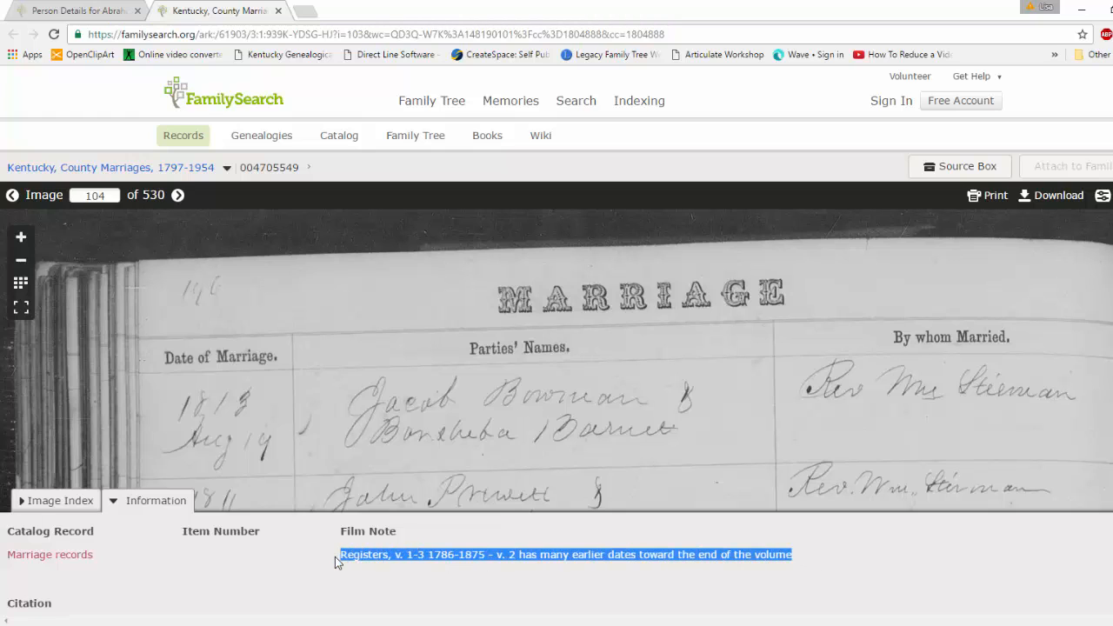
key("alt+Tab")
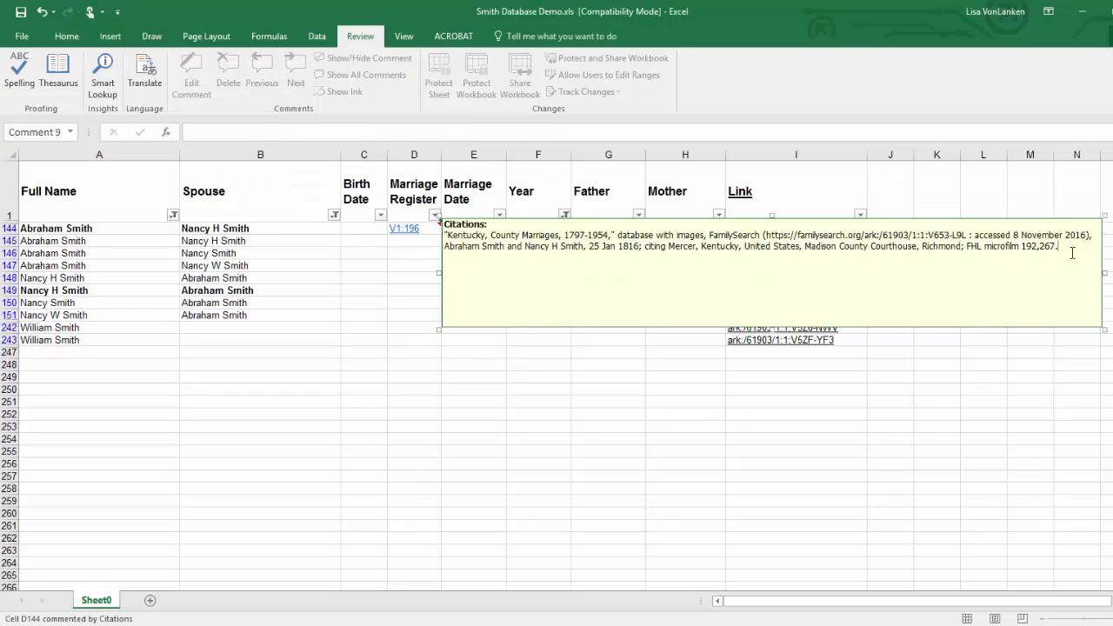
key("Return")
key("ctrl+v")
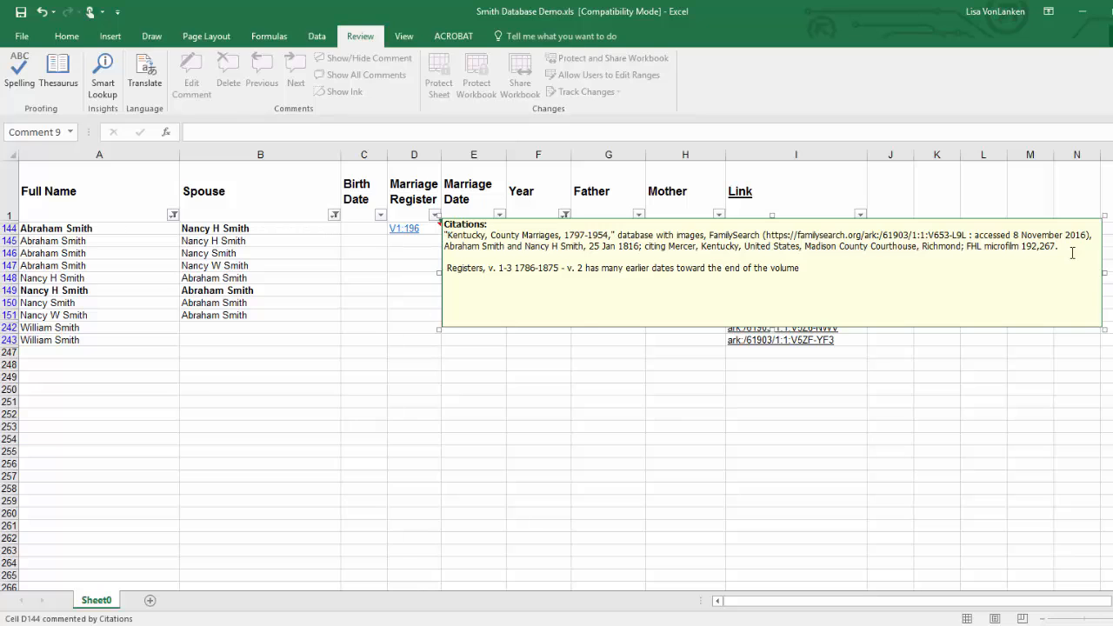
Step: Copy the full register image citation from the FamilySearch image page and paste it below the film note in the V1:196 comment
key("alt+Tab")
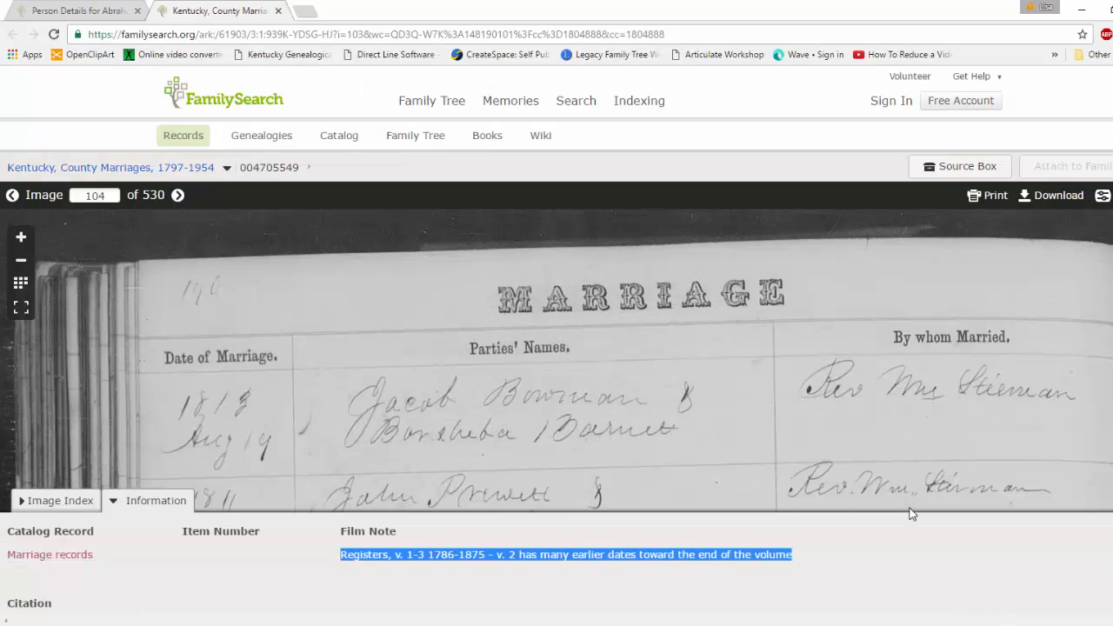
scroll(687, 577, "down", 2)
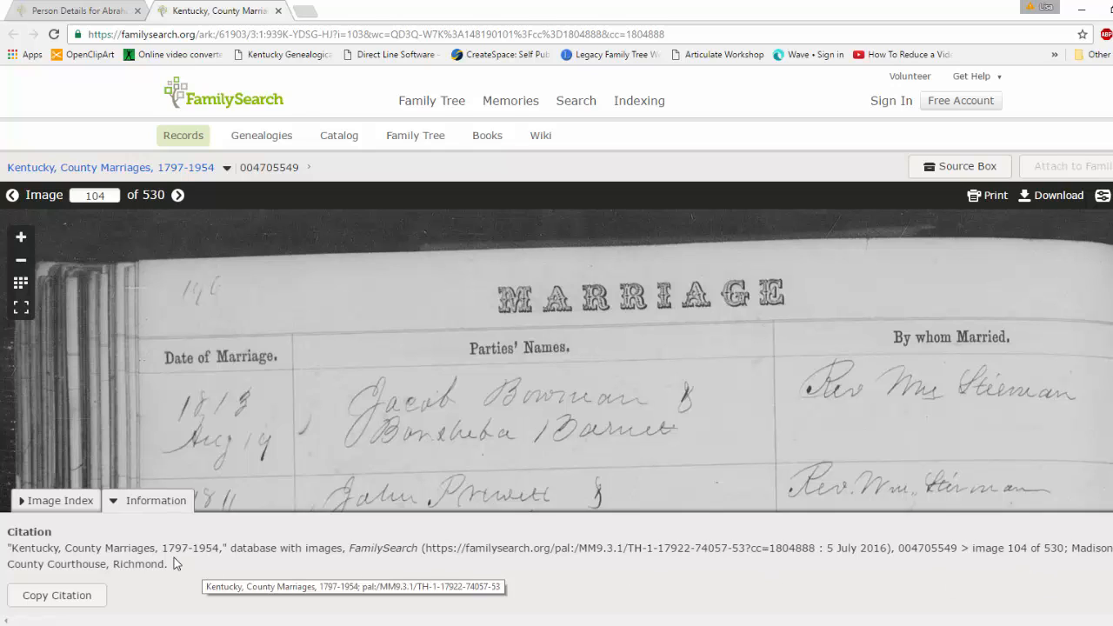
left_click_drag(169, 564, 3, 553)
key("ctrl+c")
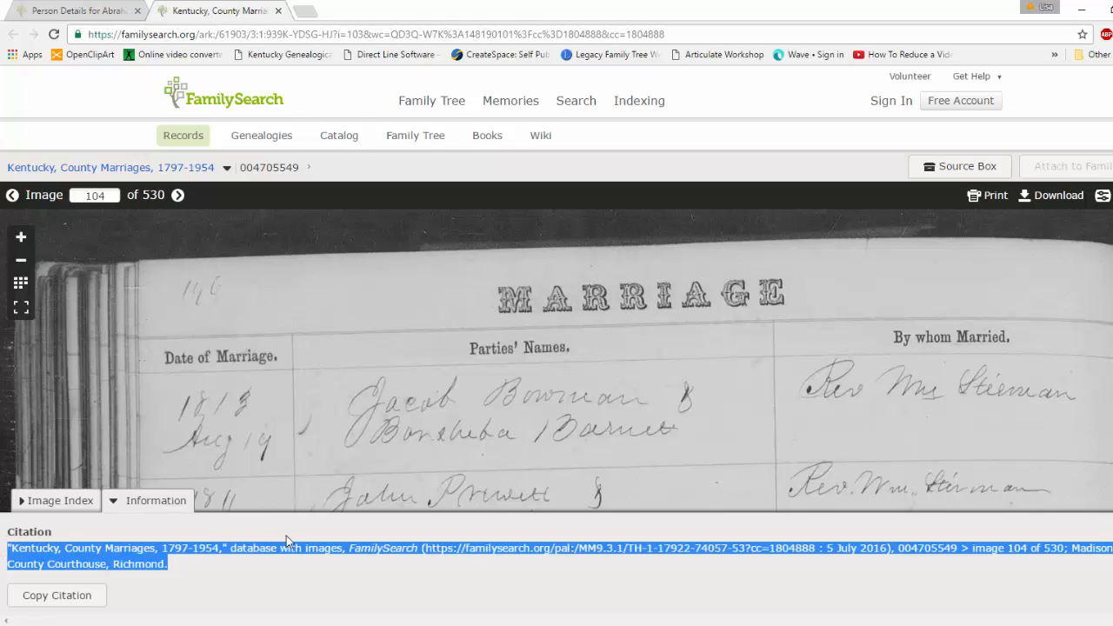
key("alt+Tab")
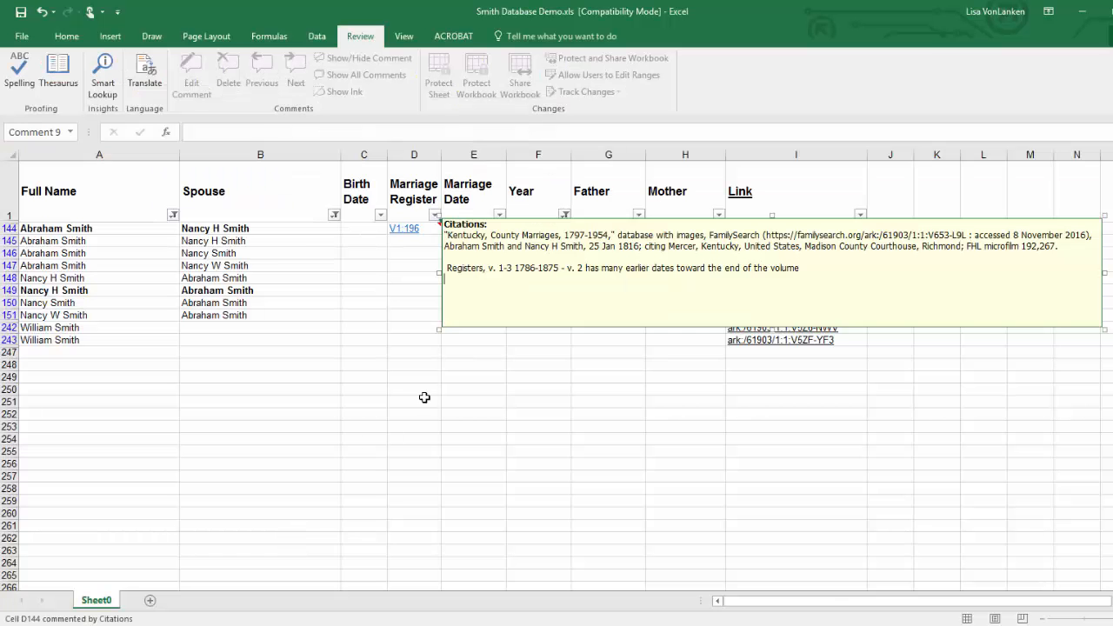
key("ctrl+v")
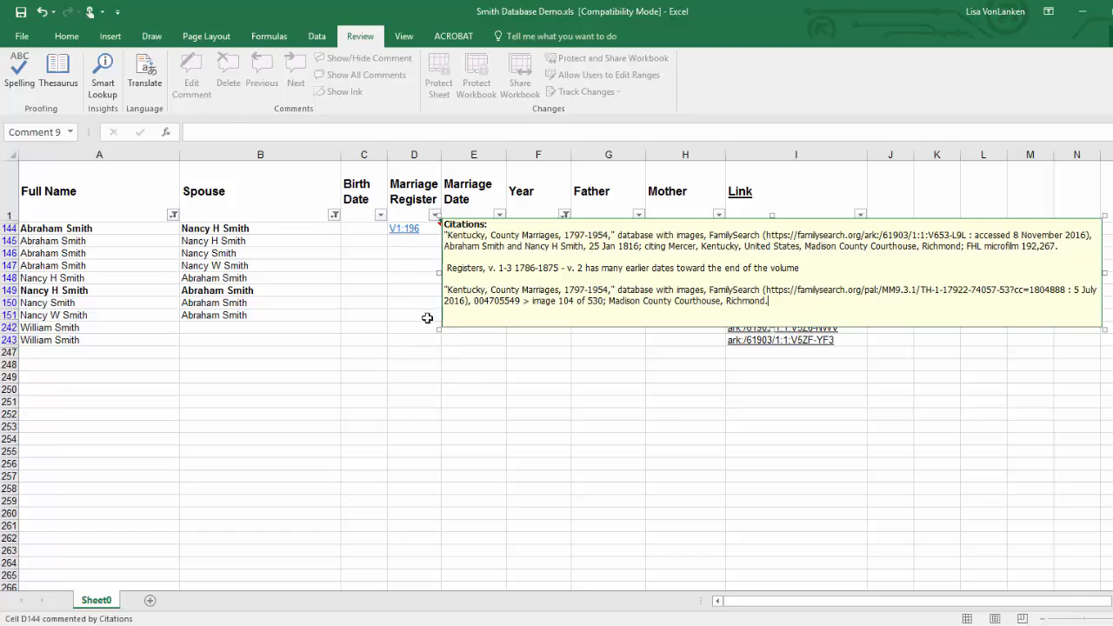
left_click(402, 264)
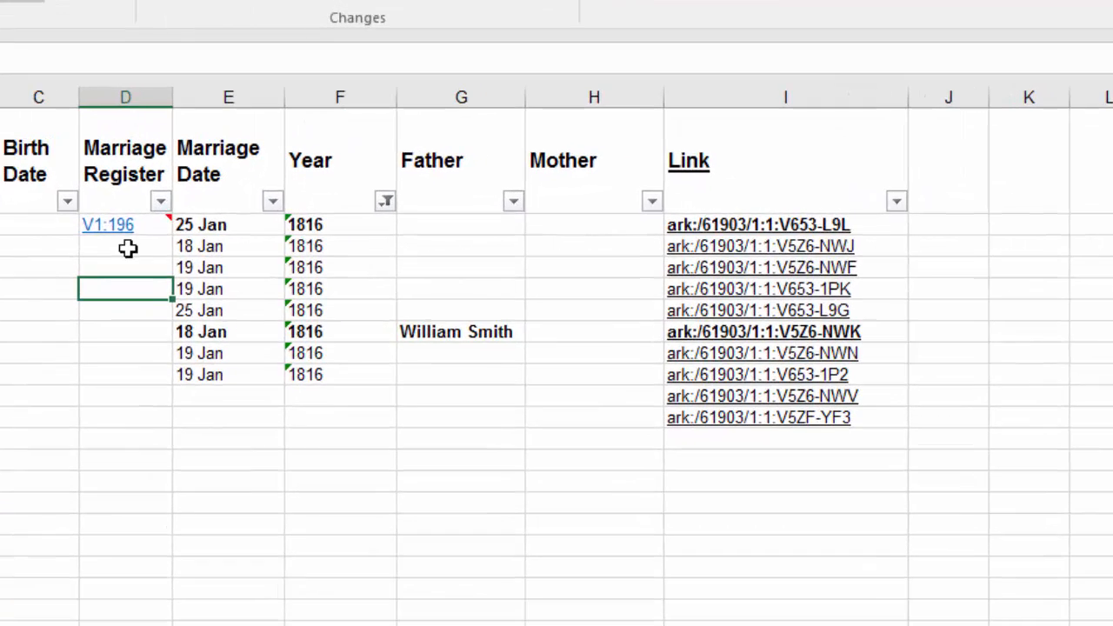
Step: Check the image number on the FamilySearch page, then enter 104 in cell K144 of the Excel sheet
mouse_move(430, 233)
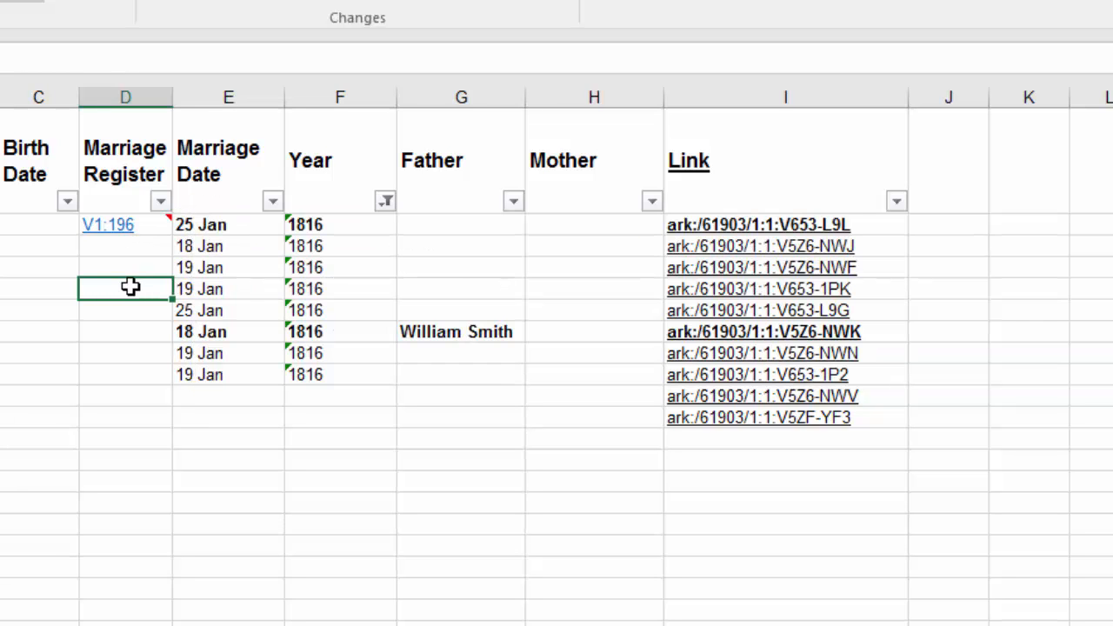
mouse_move(146, 227)
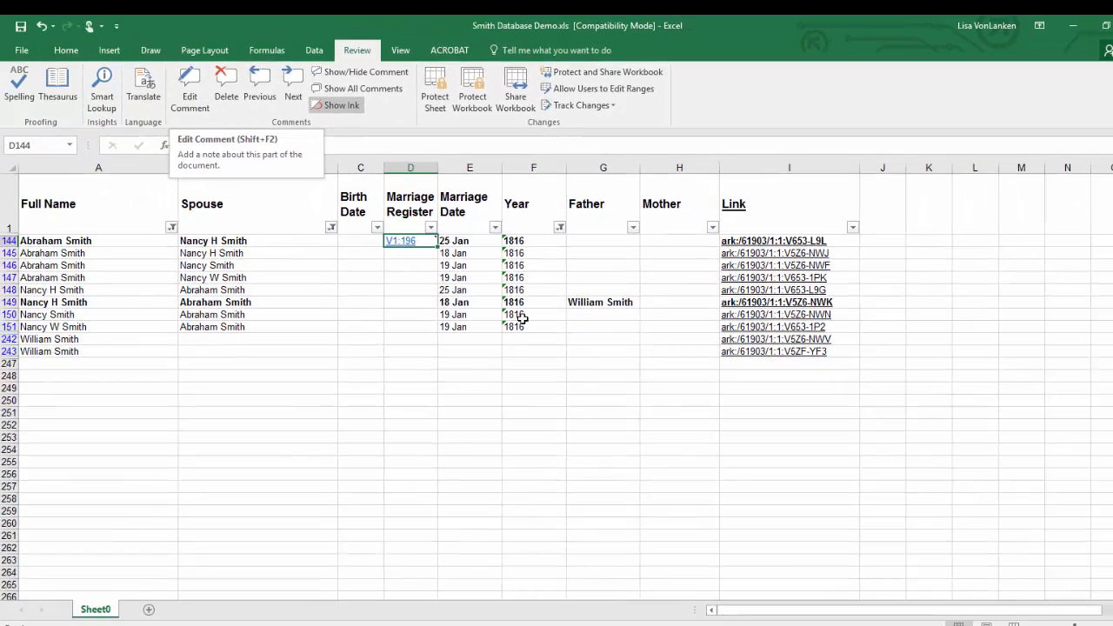
key("alt+Tab")
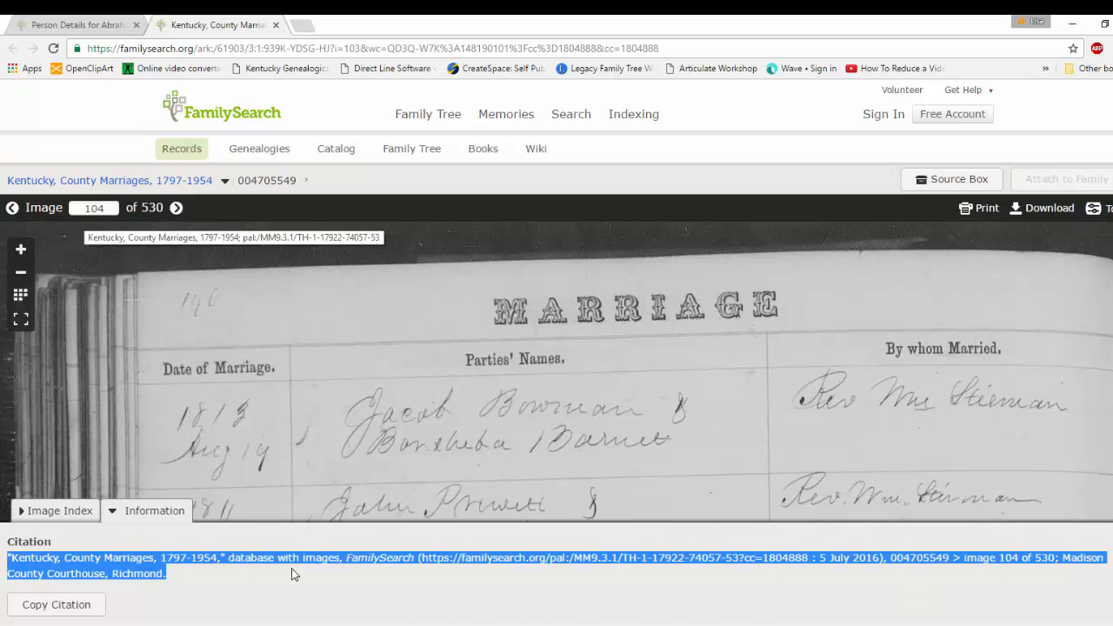
key("alt+Tab")
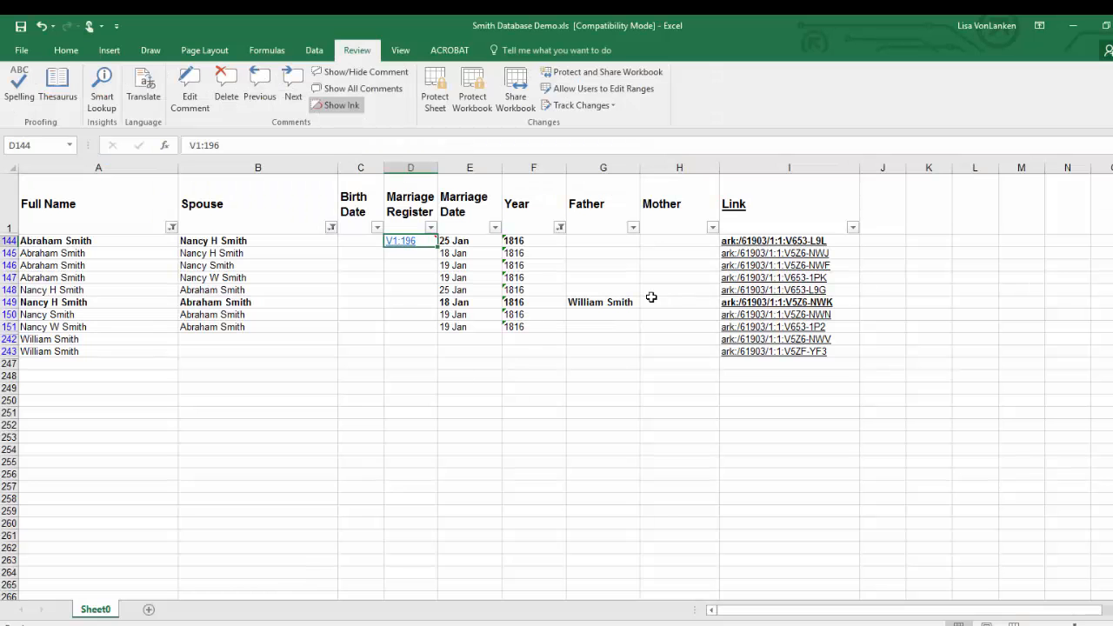
left_click(911, 242)
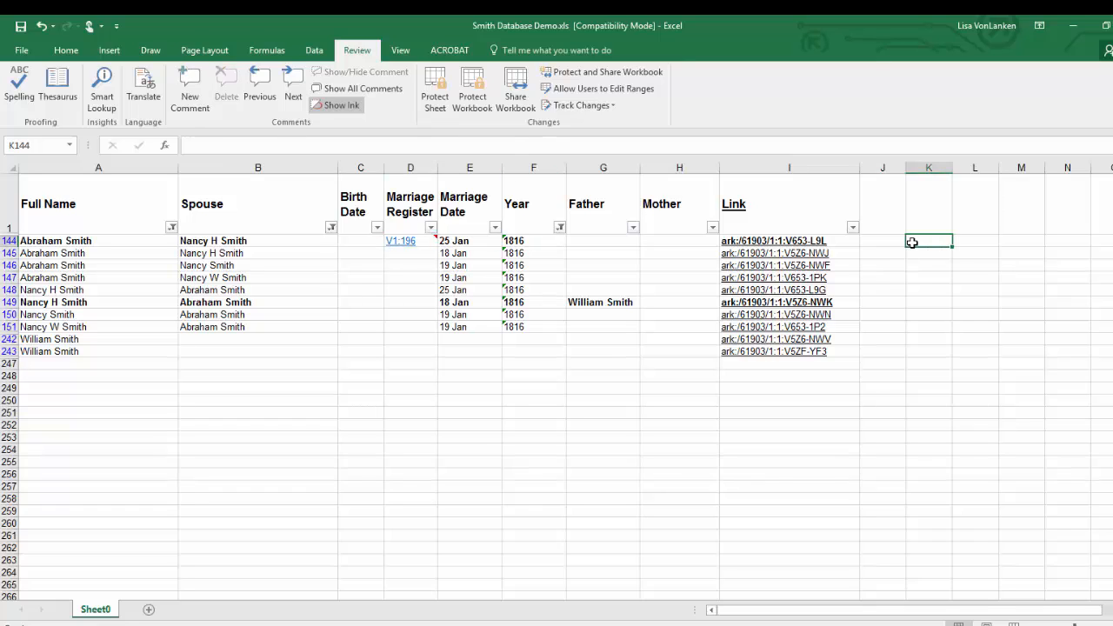
type("104")
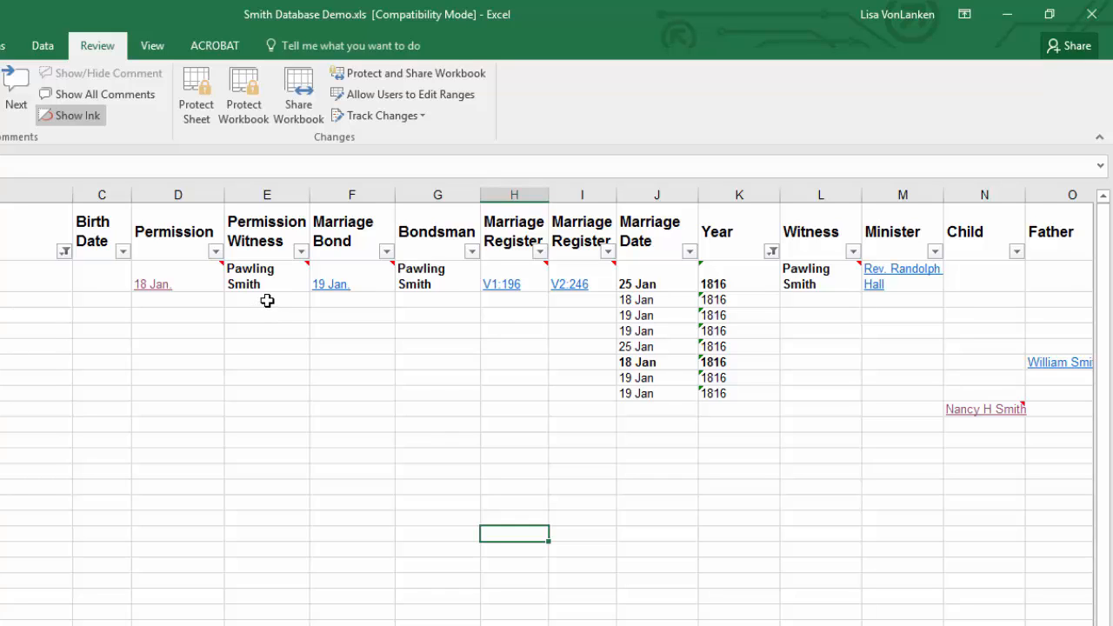
Step: Examine the completed permission, bond, register, witness, minister, child and father columns across the couple's 1816 marriage records
mouse_move(277, 274)
scroll(520, 515, "right", 3)
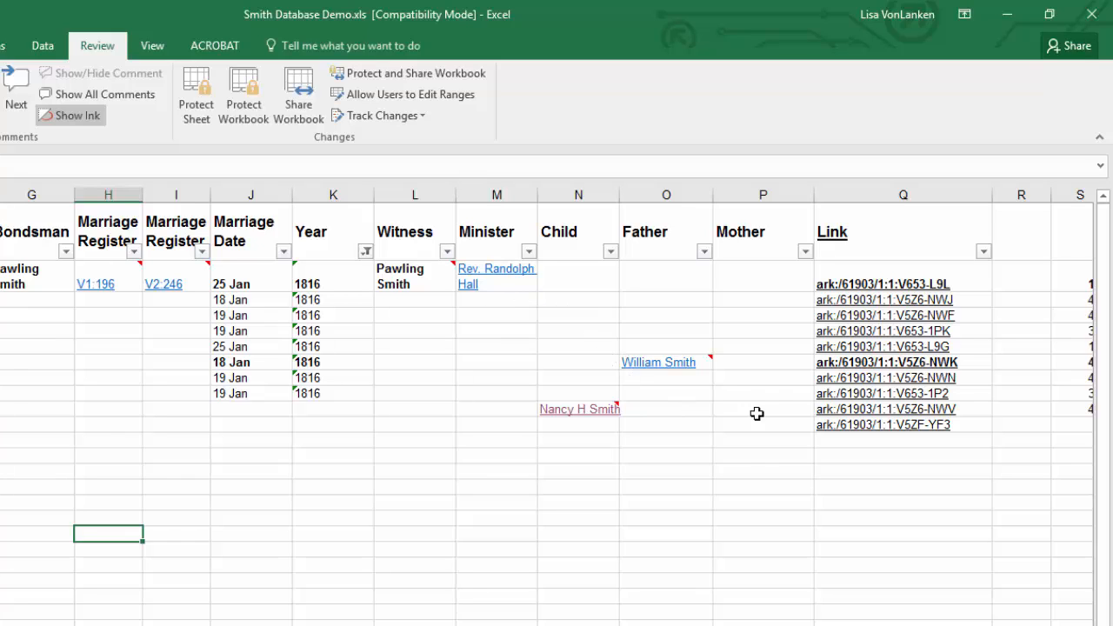
mouse_move(602, 424)
scroll(557, 408, "left", 2)
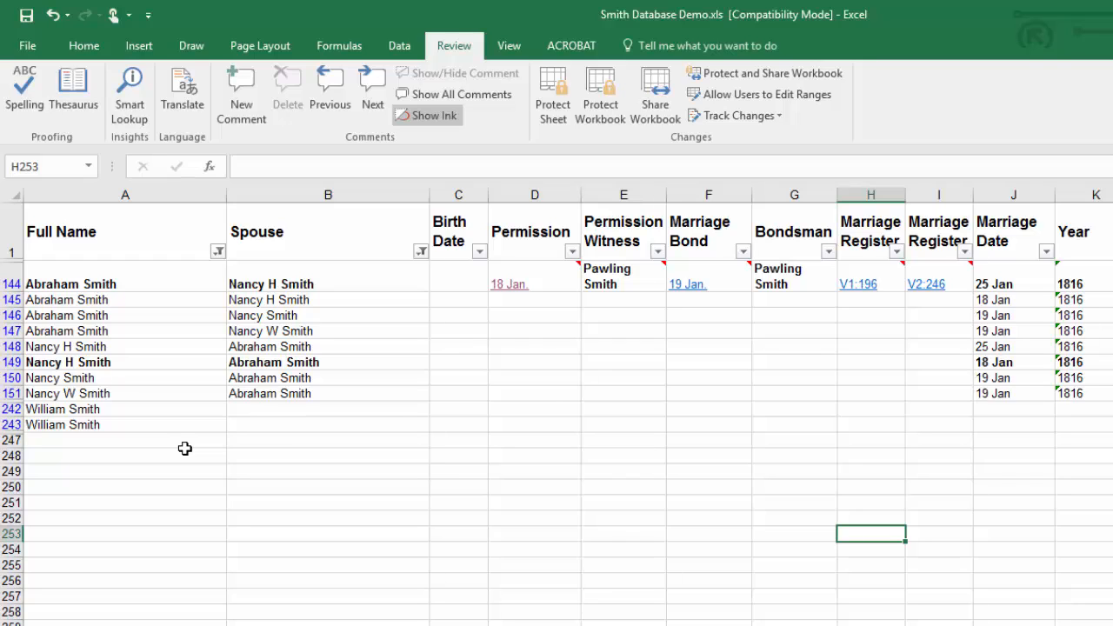
scroll(556, 400, "right", 5)
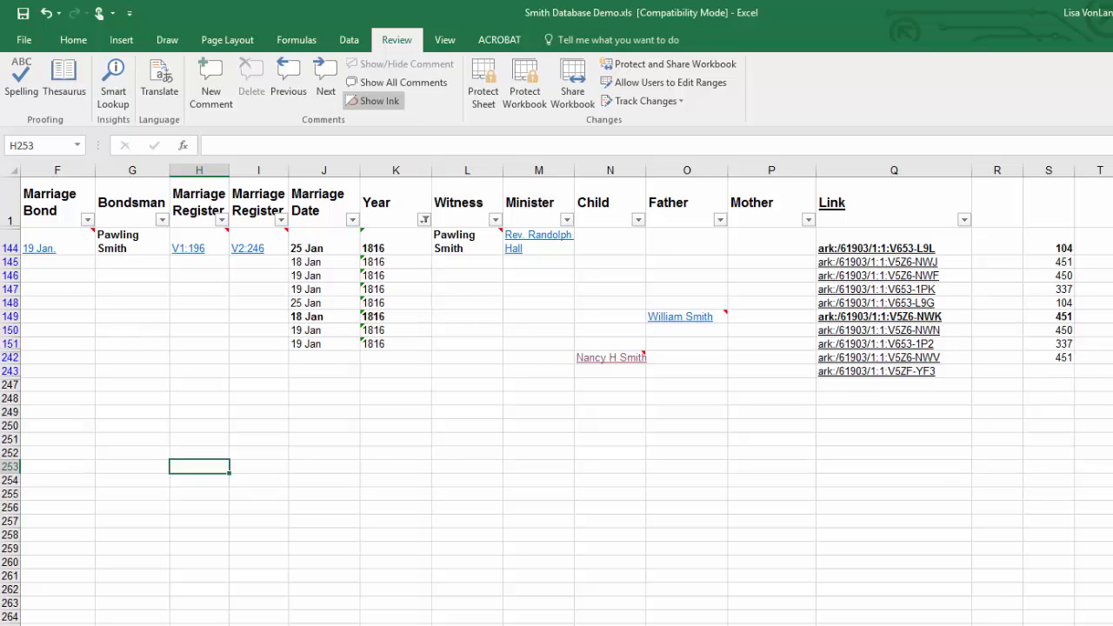
scroll(557, 400, "left", 5)
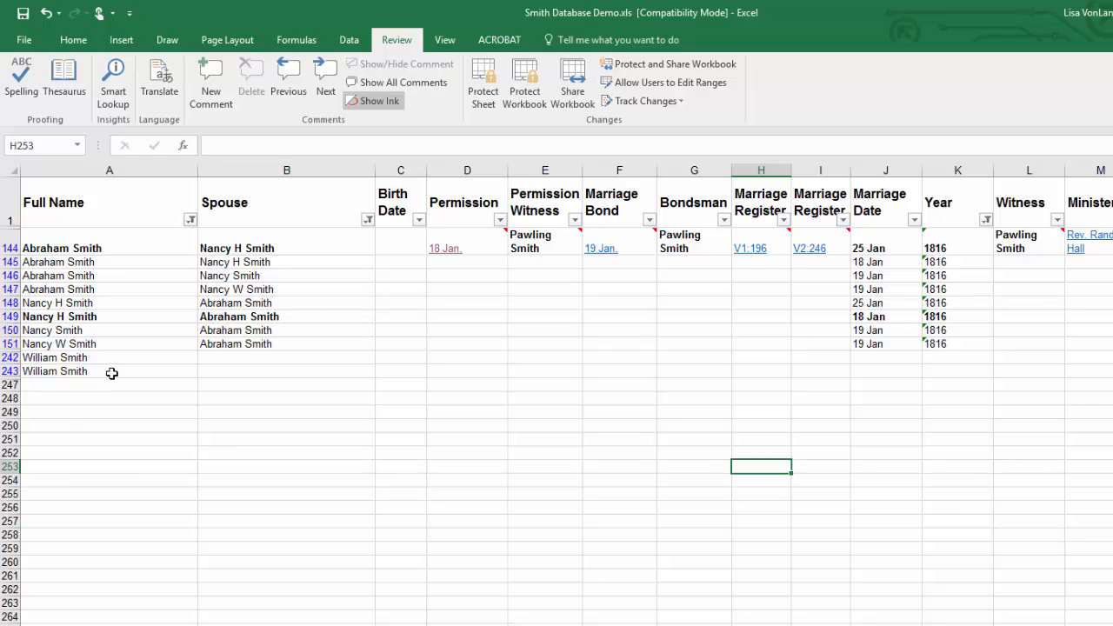
Step: Make row 242, the father's record linked to the bride in the Child column, bold
left_click(9, 357)
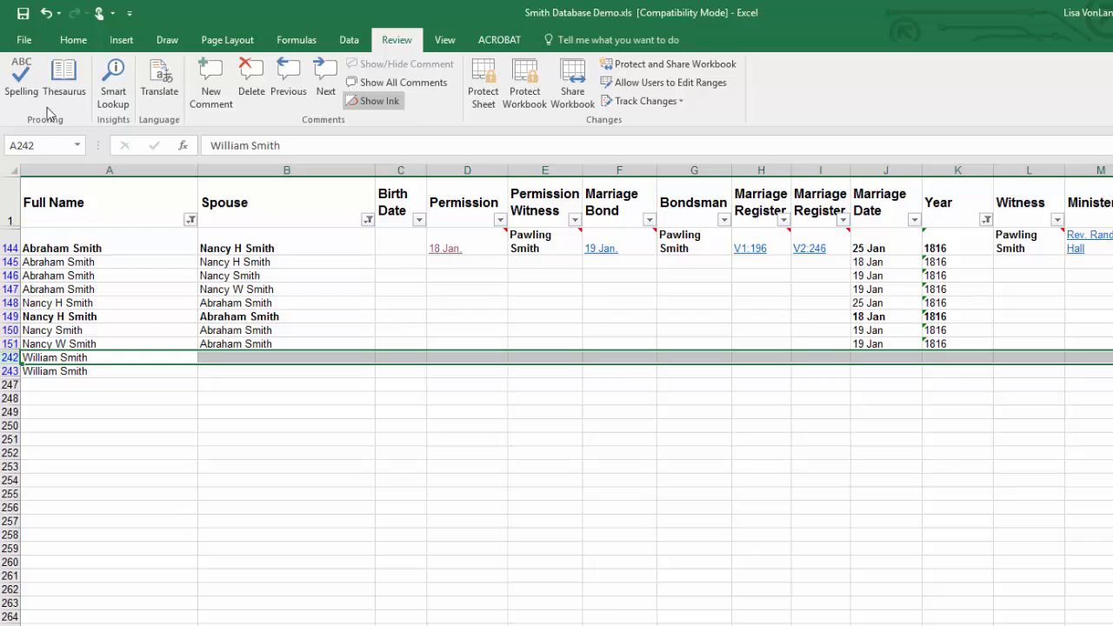
left_click(70, 40)
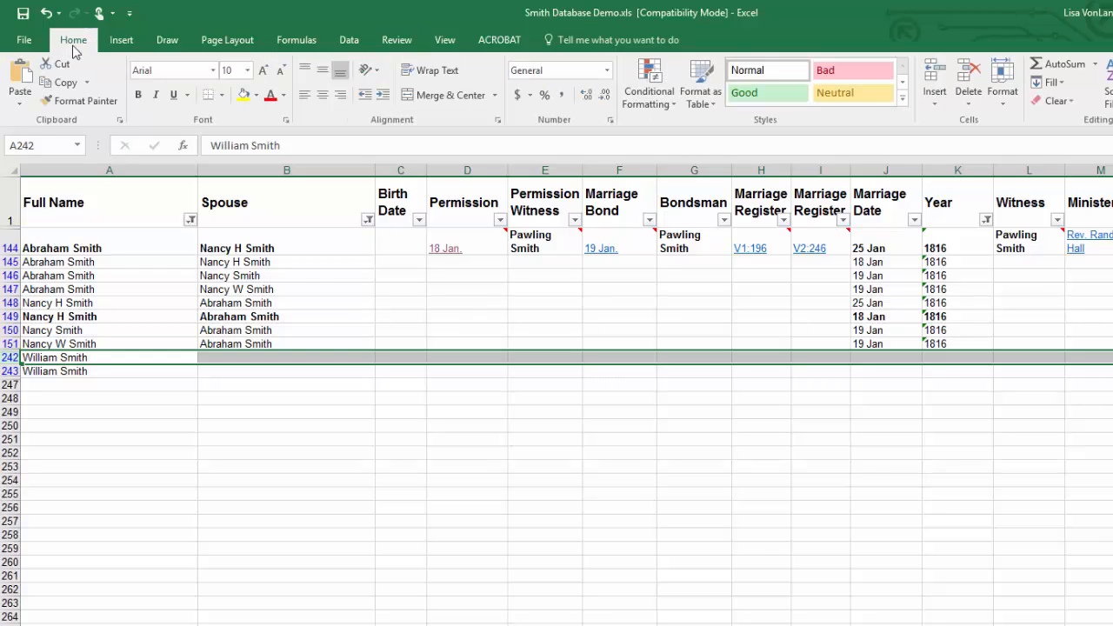
left_click(139, 96)
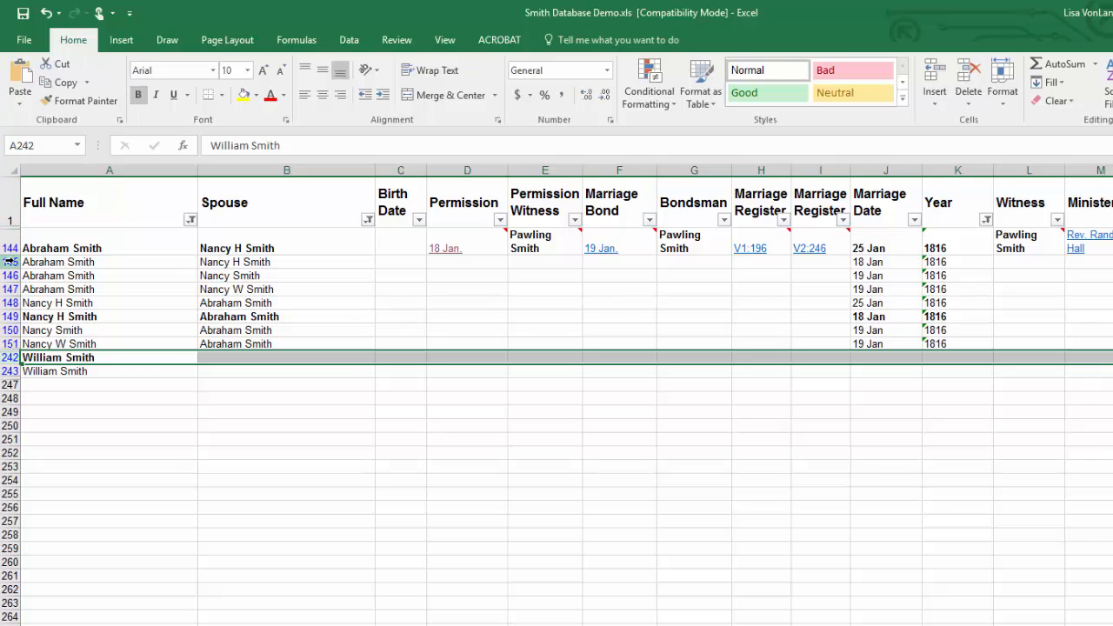
Step: Delete the couple's non-bold duplicate rows, keeping the bold groom and bride records and both father rows
left_click_drag(8, 262, 7, 289)
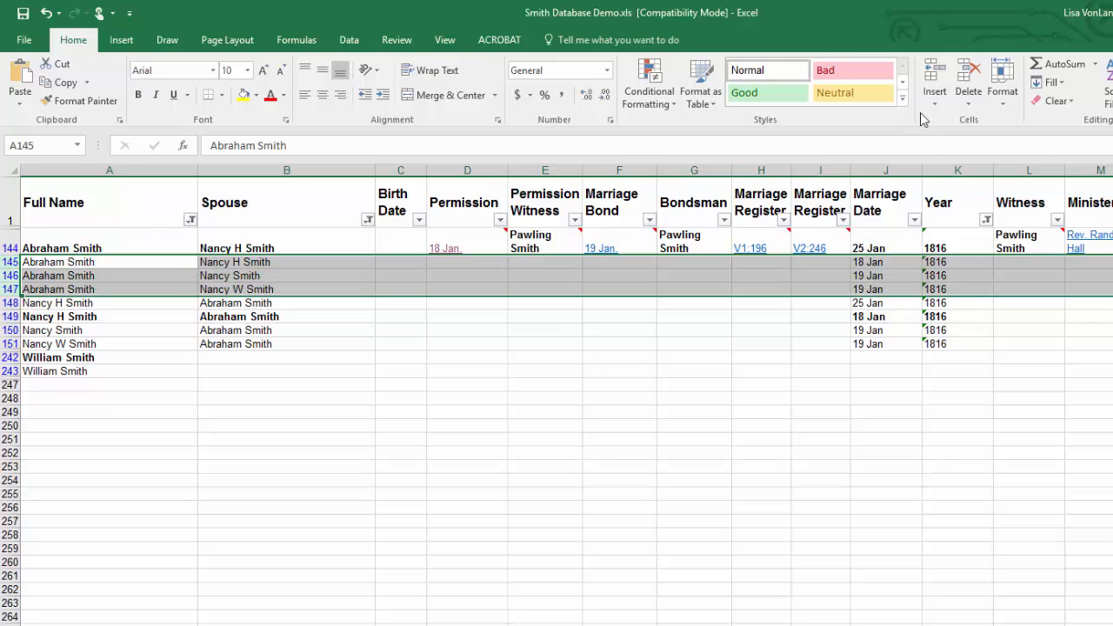
left_click(968, 73)
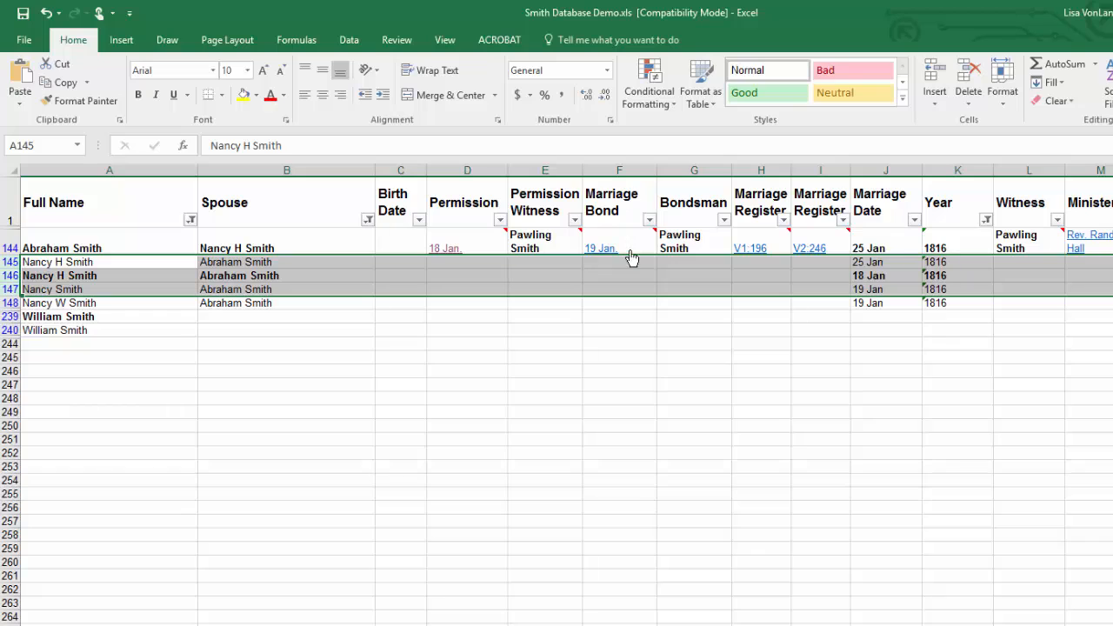
left_click(9, 261)
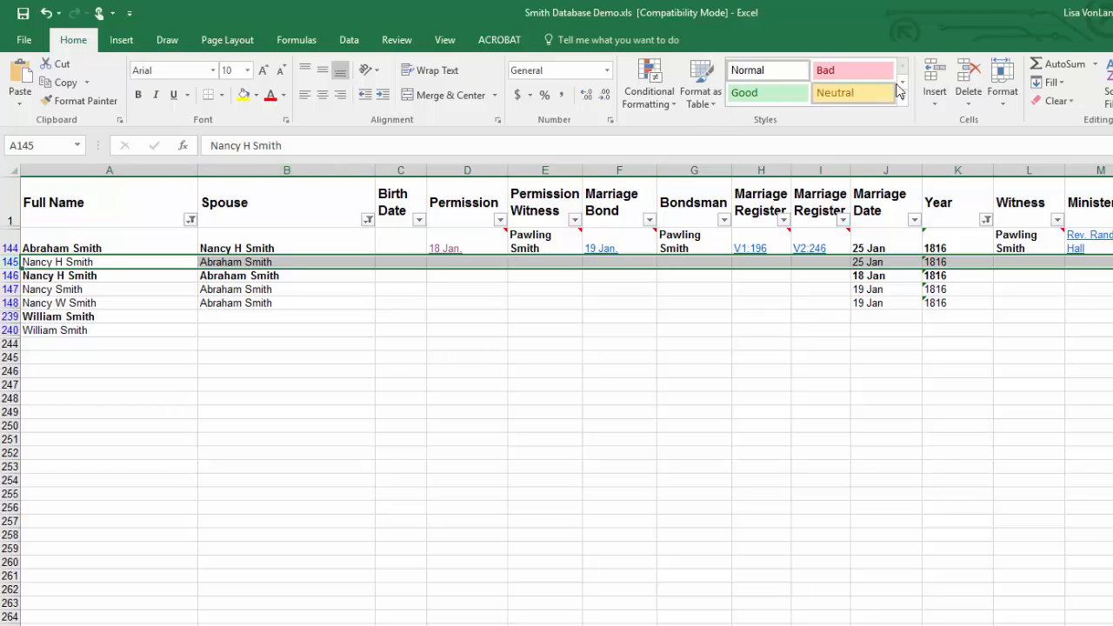
left_click(970, 76)
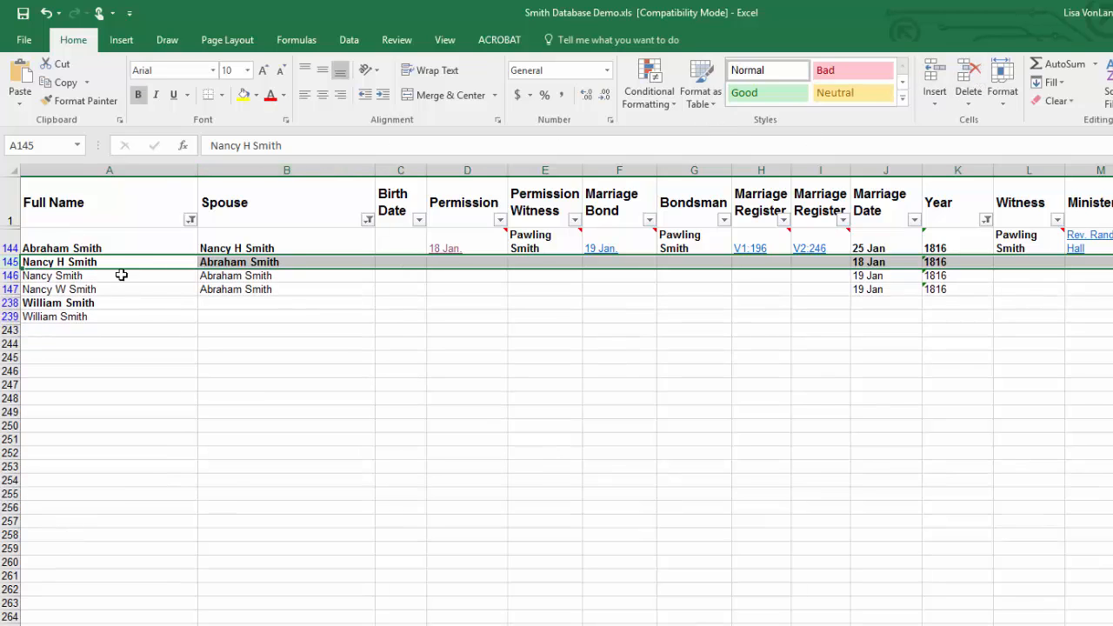
left_click_drag(10, 275, 12, 288)
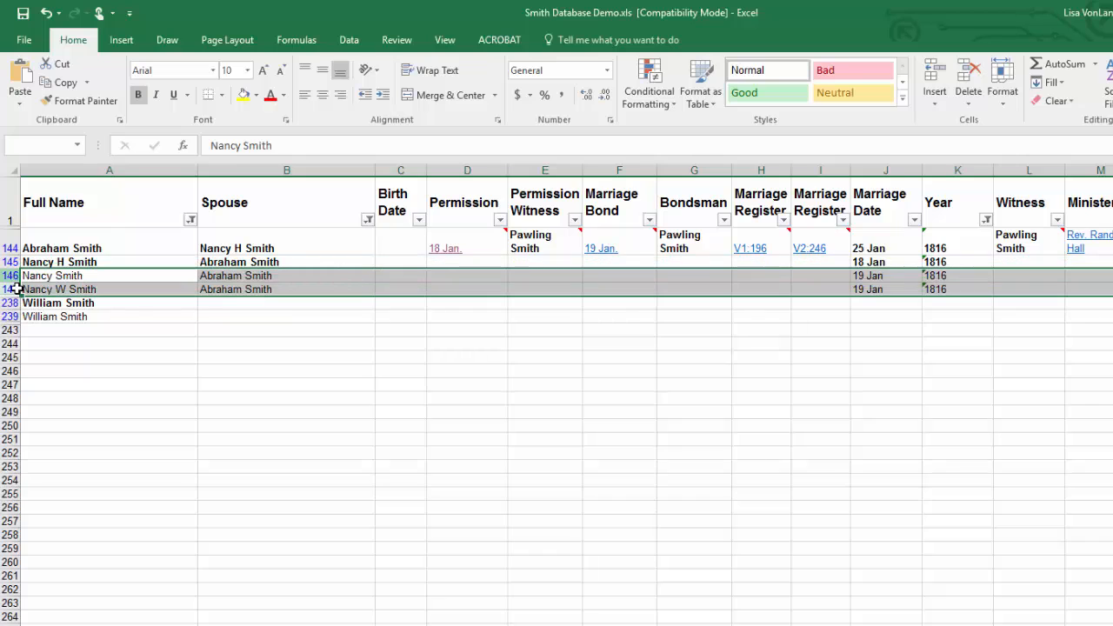
left_click(965, 76)
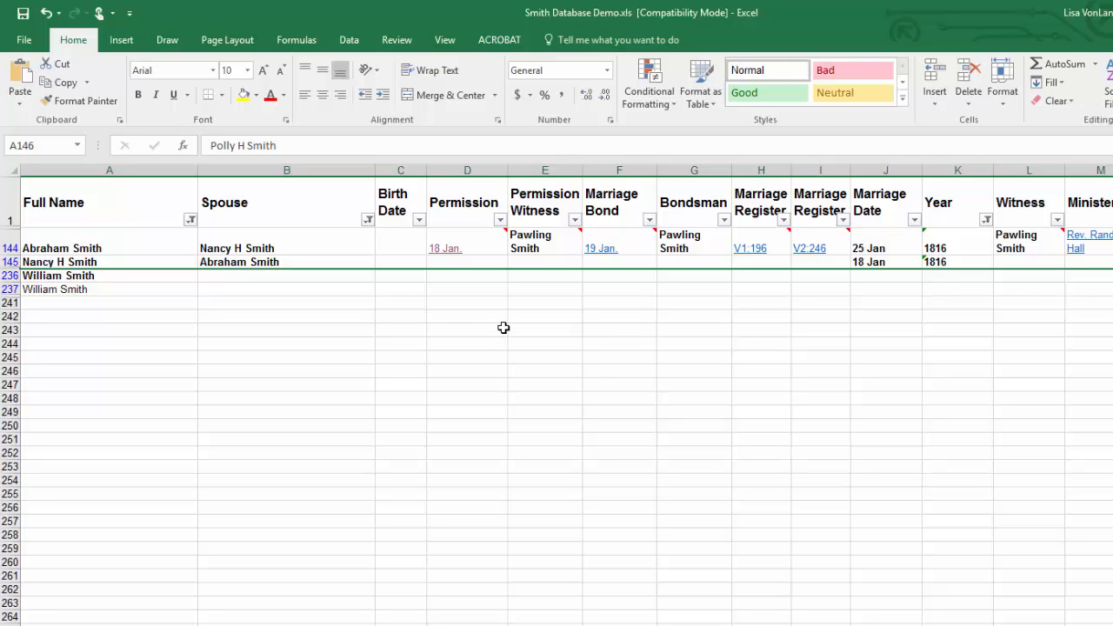
left_click(547, 241)
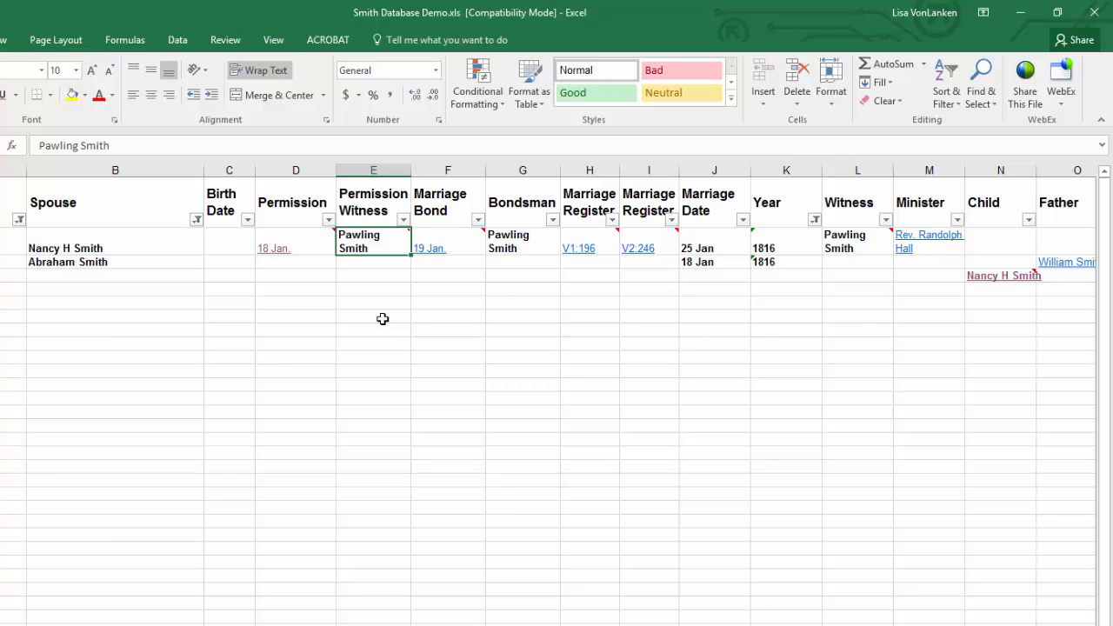
left_click(162, 144)
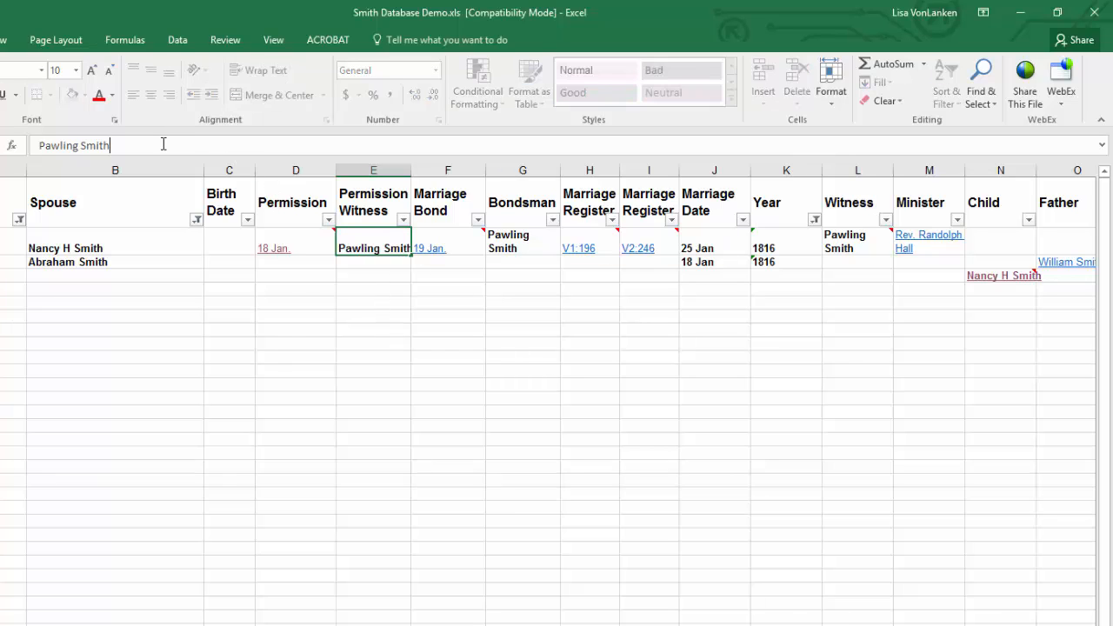
key("Return")
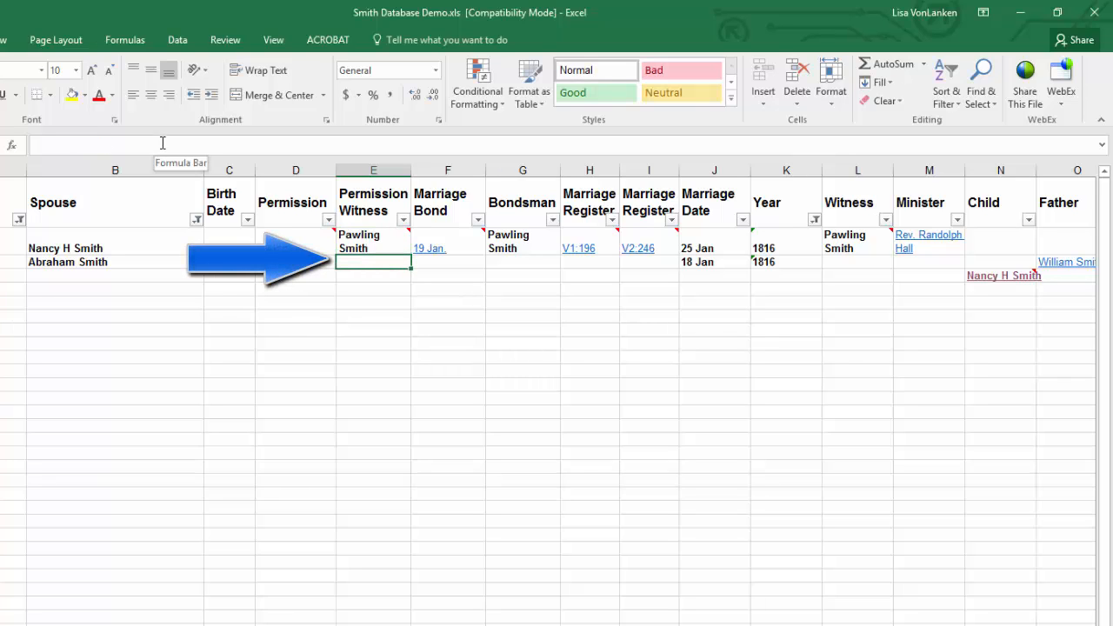
Step: Add the second witness's name on a new line within the groom's Permission Witness cell, expanding the formula bar to show both lines
left_click(370, 242)
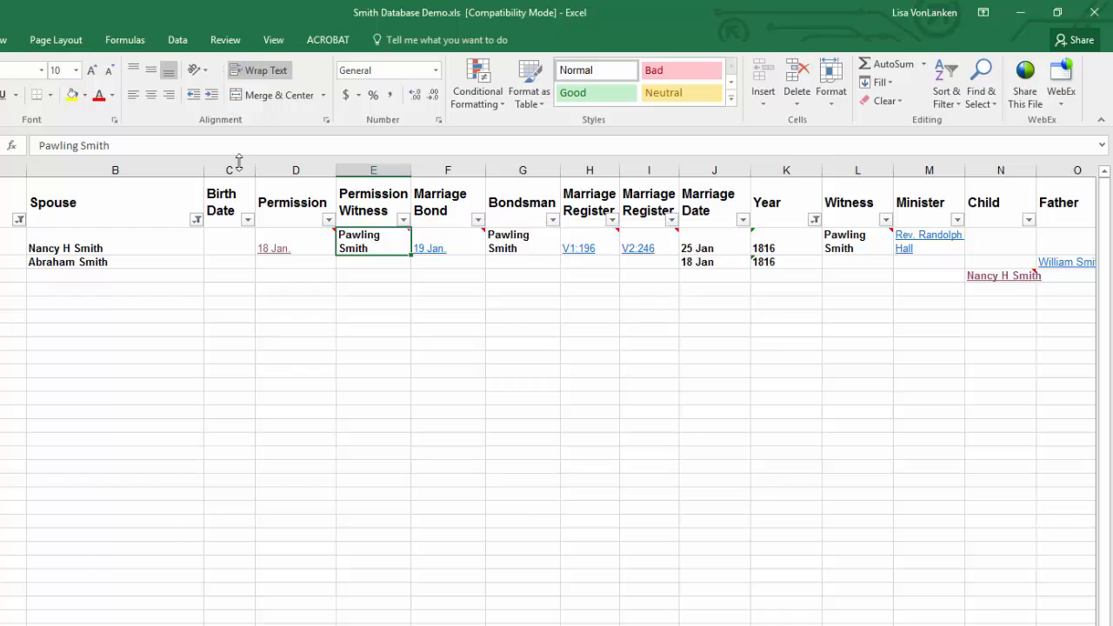
left_click(149, 147)
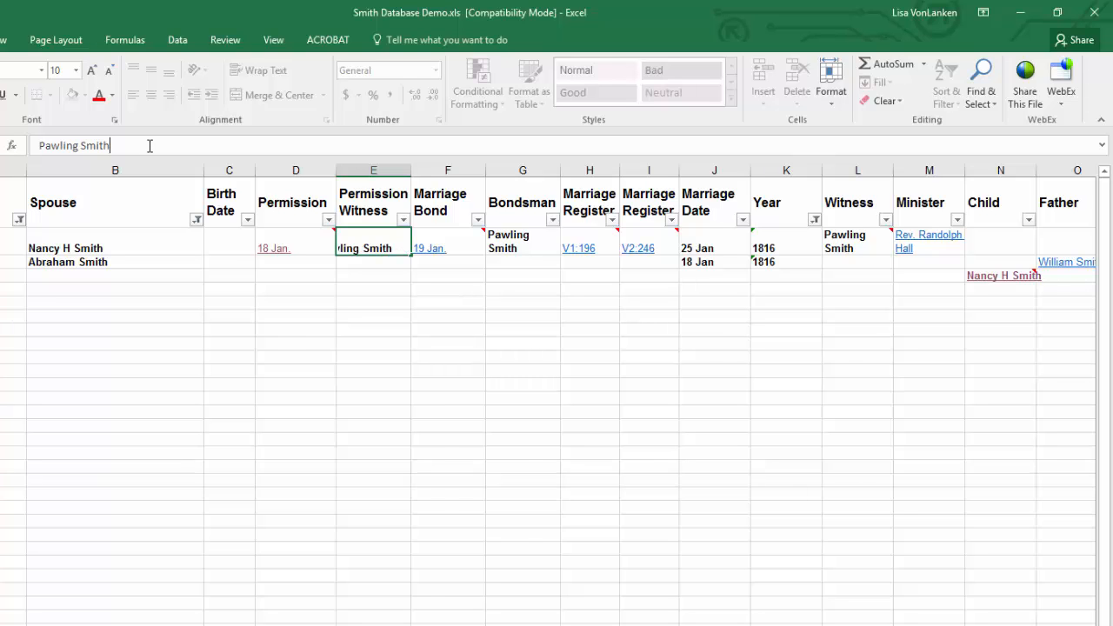
key("alt+Return")
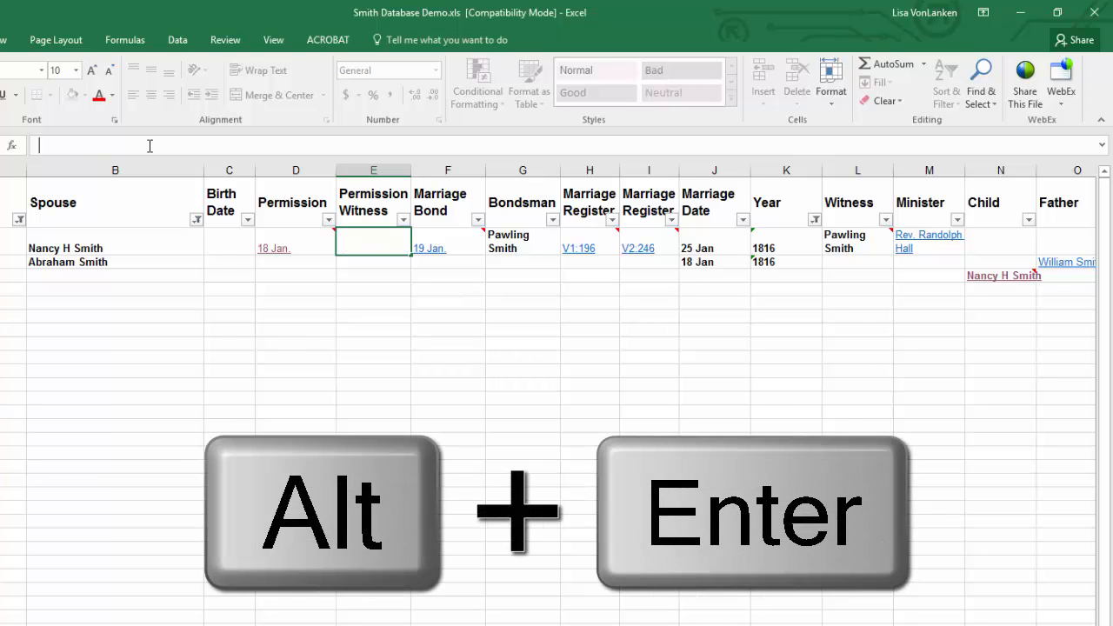
type("William ")
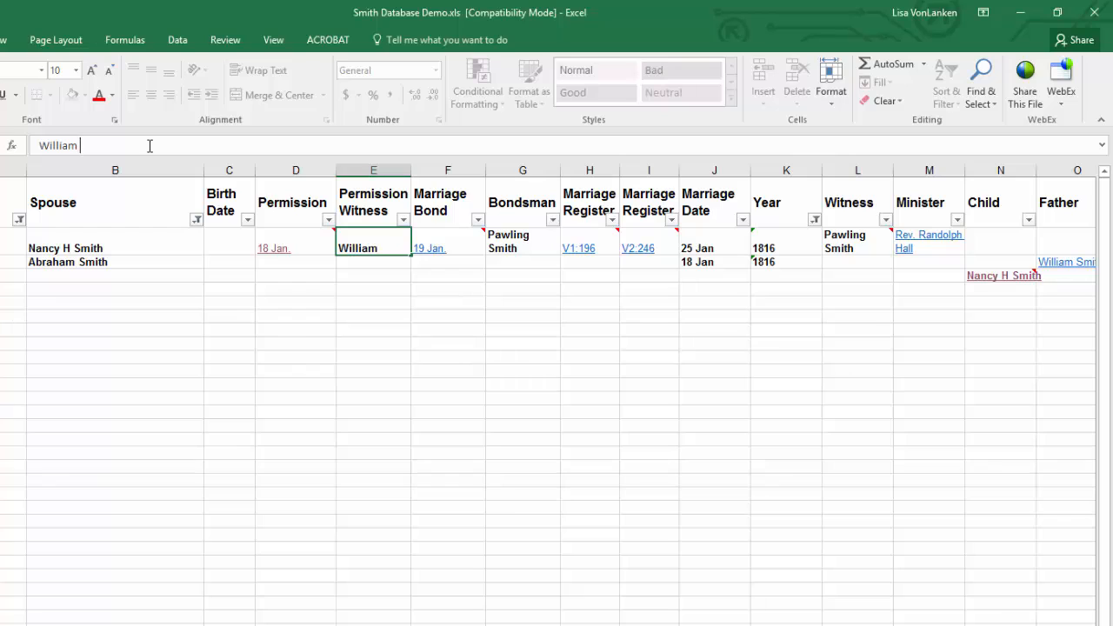
type("Withers")
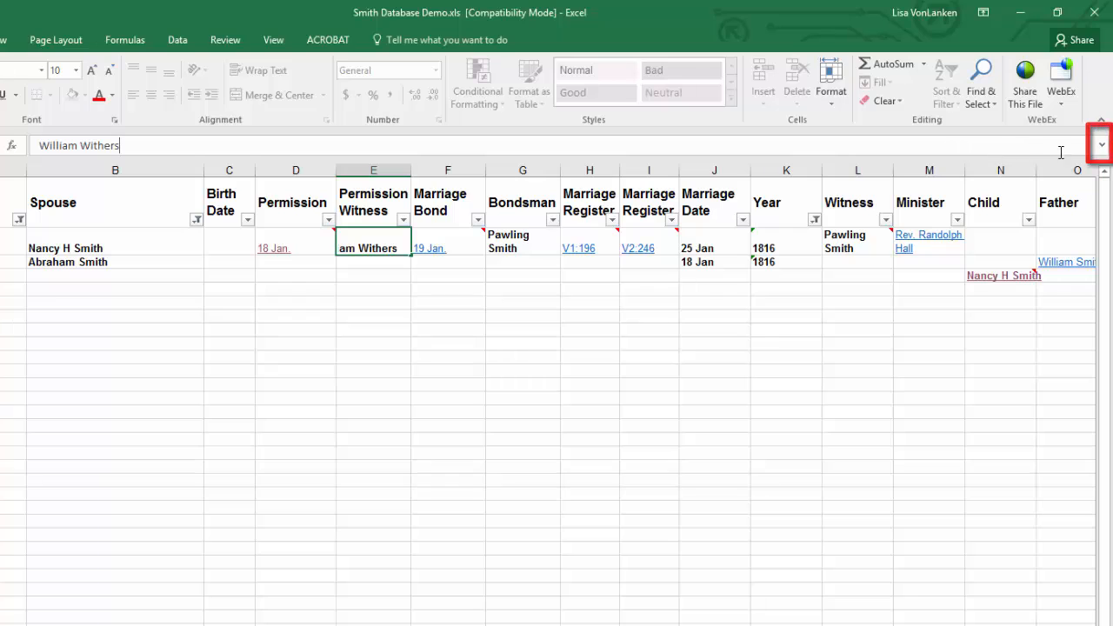
left_click(1102, 147)
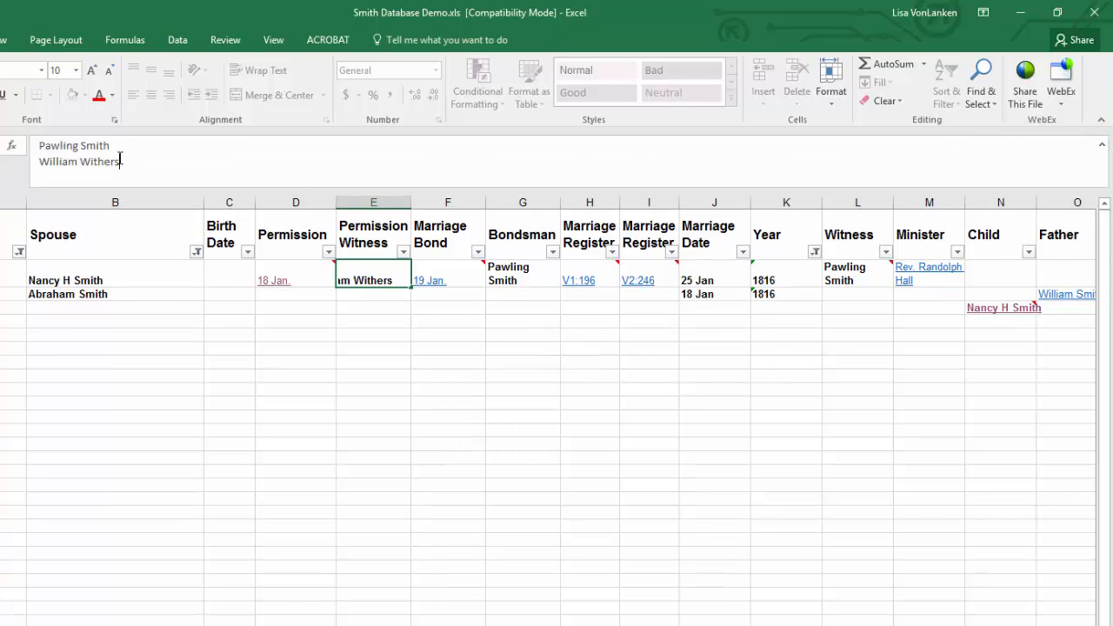
left_click(467, 365)
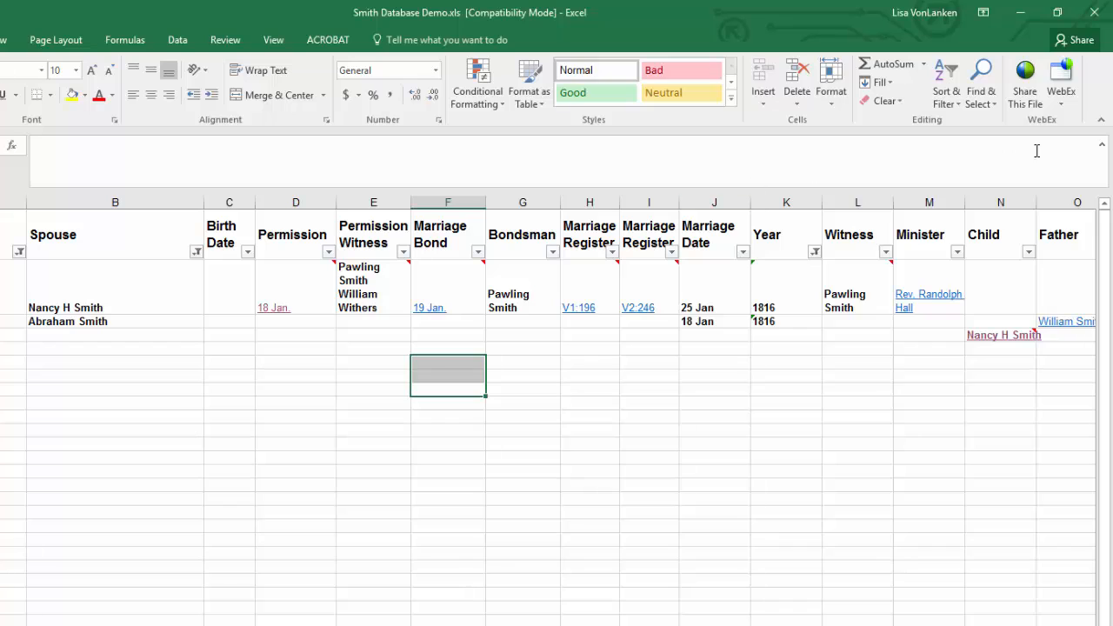
Step: Collapse the formula bar back to one line and check the couple's record columns across to Link
left_click(1103, 149)
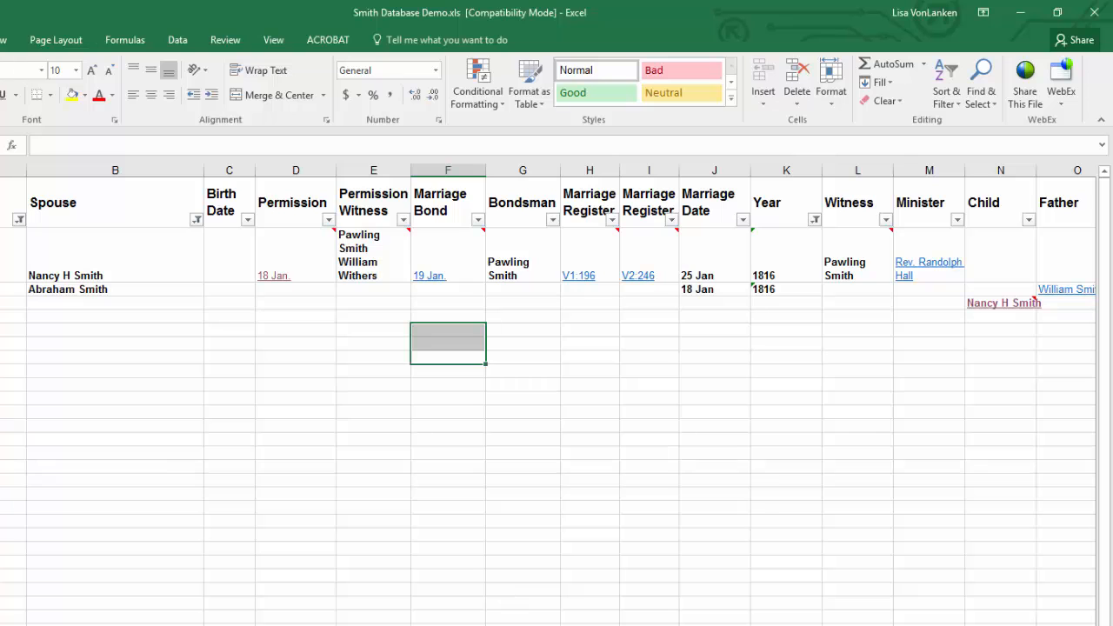
scroll(551, 395, "right", 3)
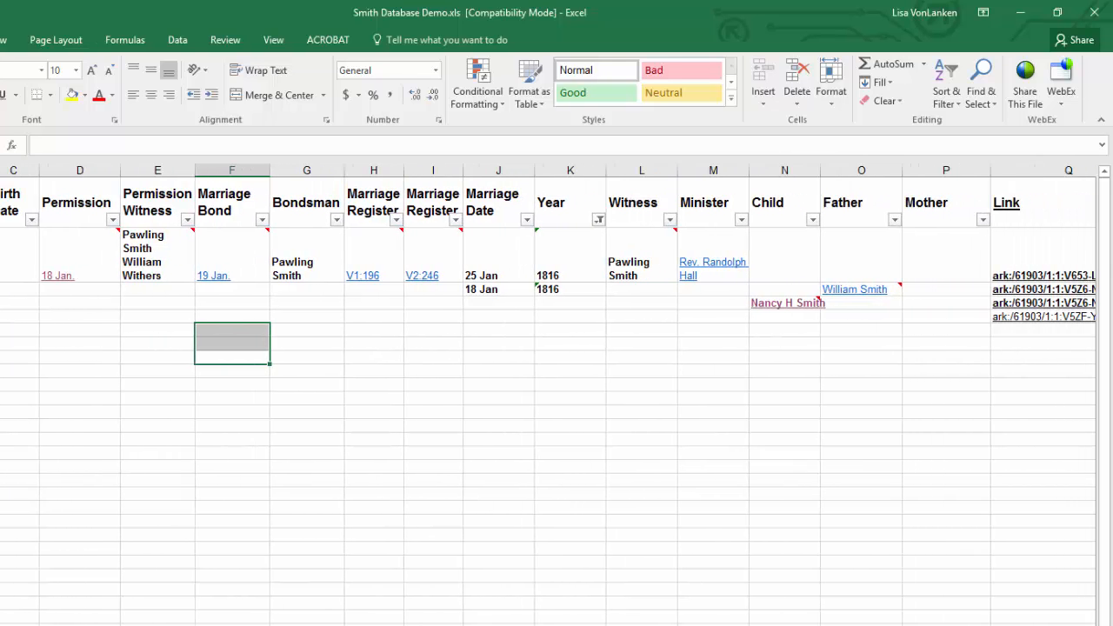
scroll(611, 492, "left", 3)
left_click(788, 467)
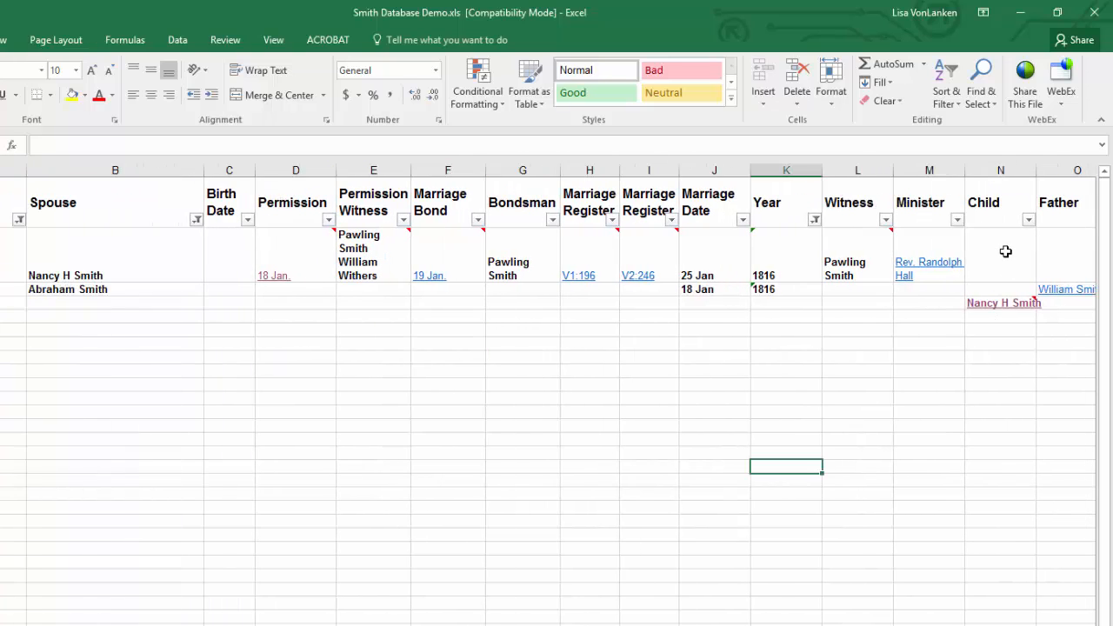
Step: Copy the groom's Permission through Child cells into the same columns of the bride's row
left_click_drag(1006, 252, 295, 272)
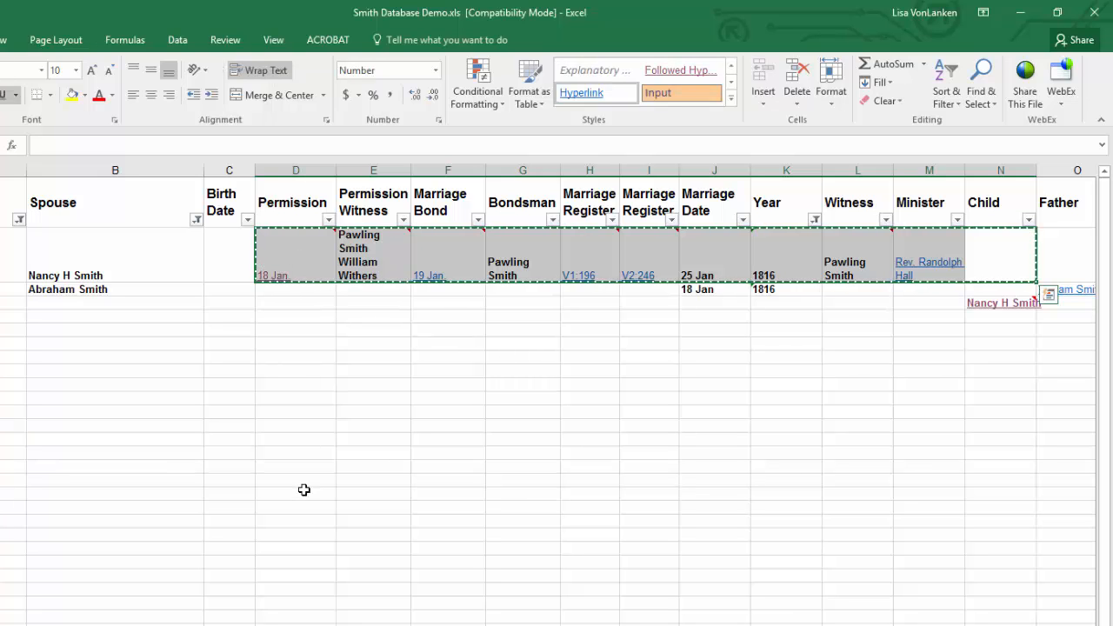
left_click(307, 292)
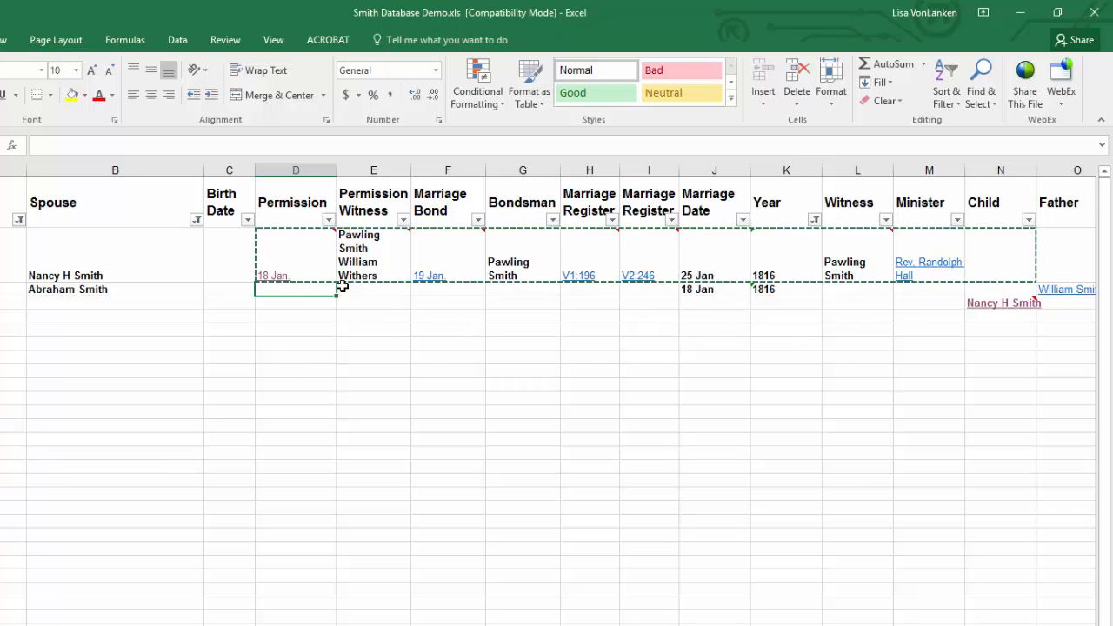
mouse_move(308, 272)
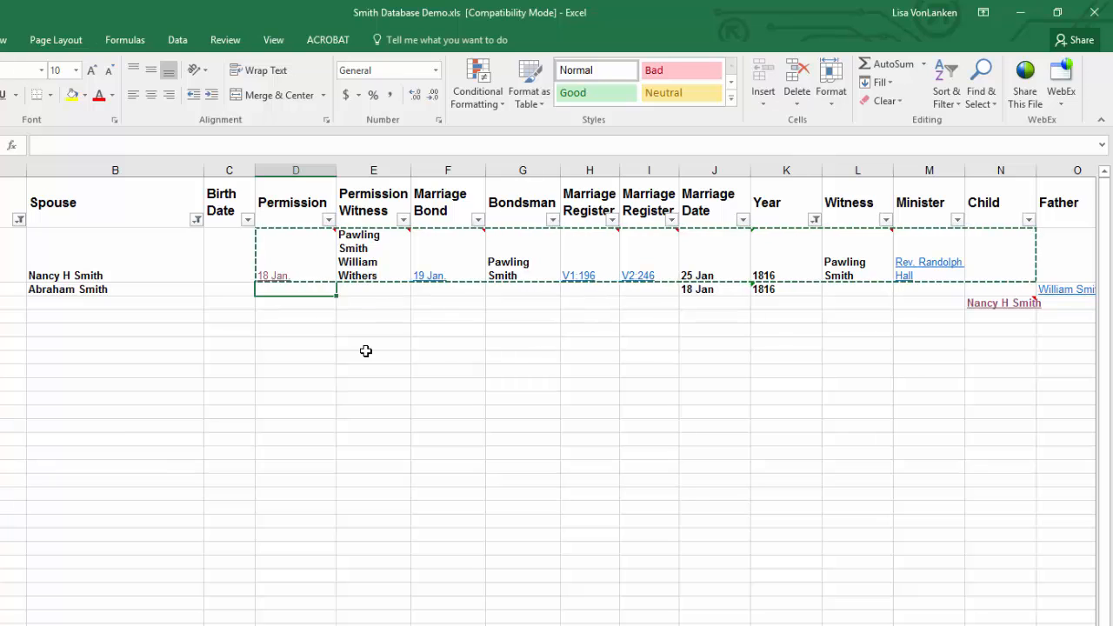
key("ctrl+v")
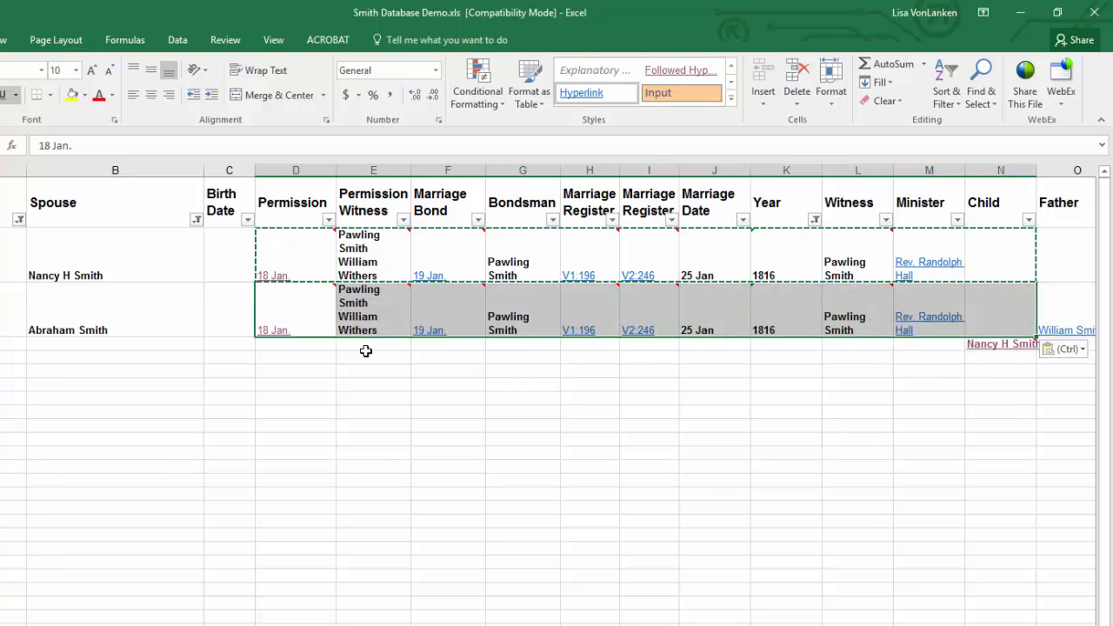
left_click(365, 351)
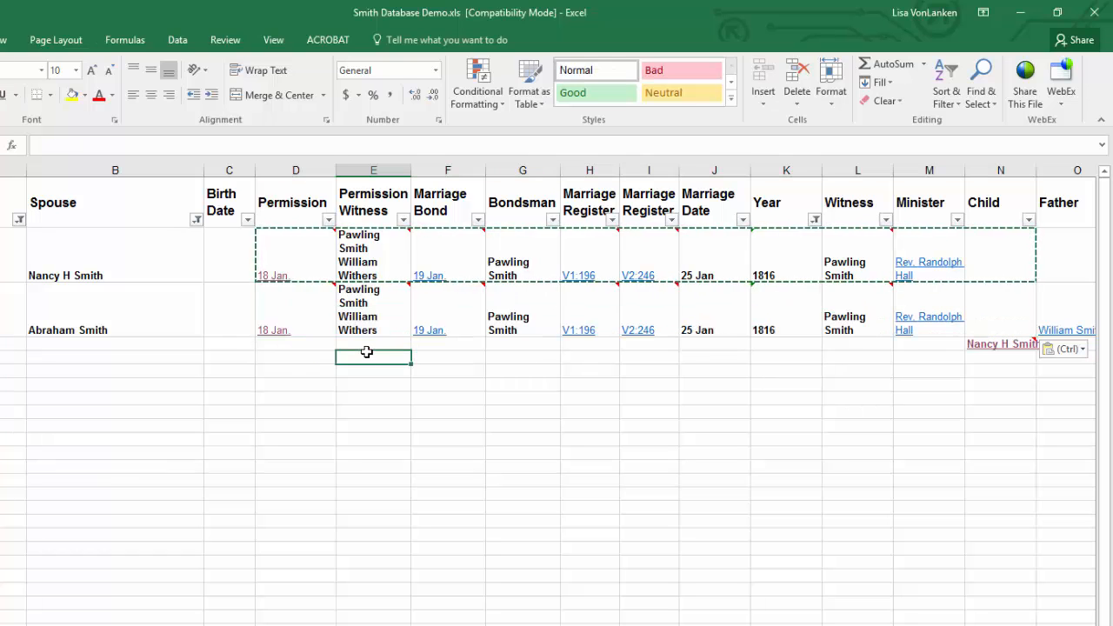
mouse_move(289, 338)
left_click(912, 399)
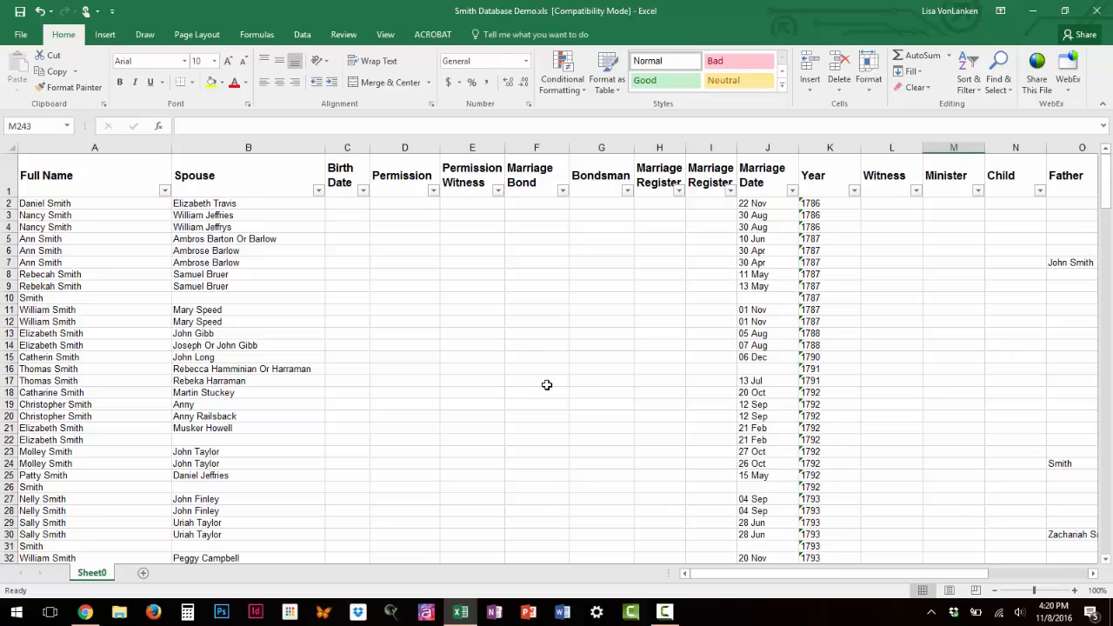
Step: Insert a new column headed County between the Year and Witness columns of the full marriage list
scroll(546, 385, "down", 19)
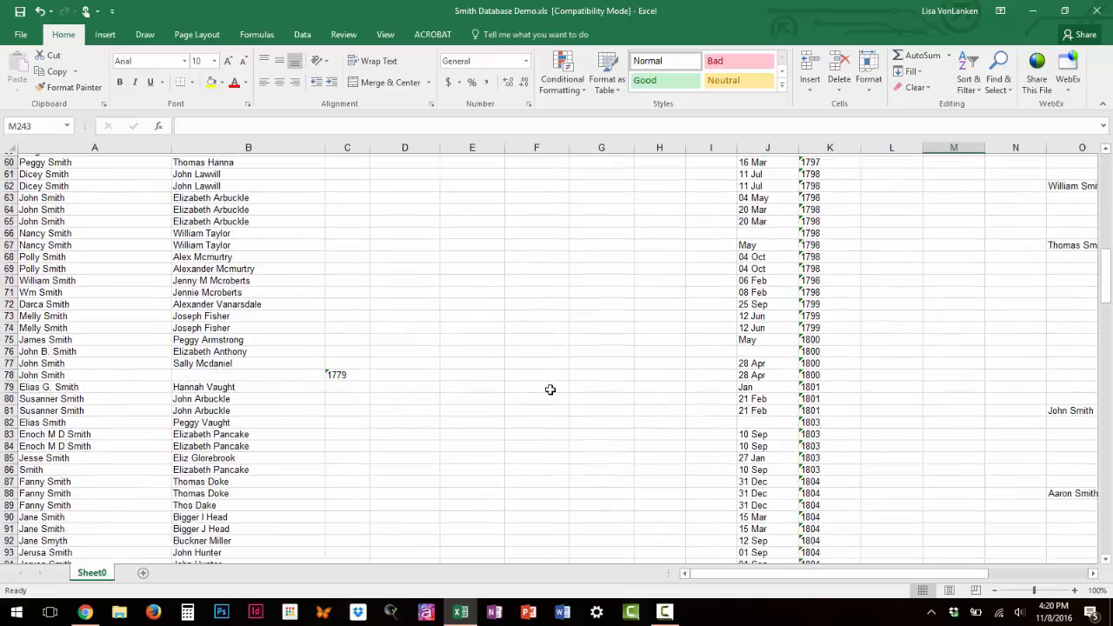
scroll(550, 390, "down", 20)
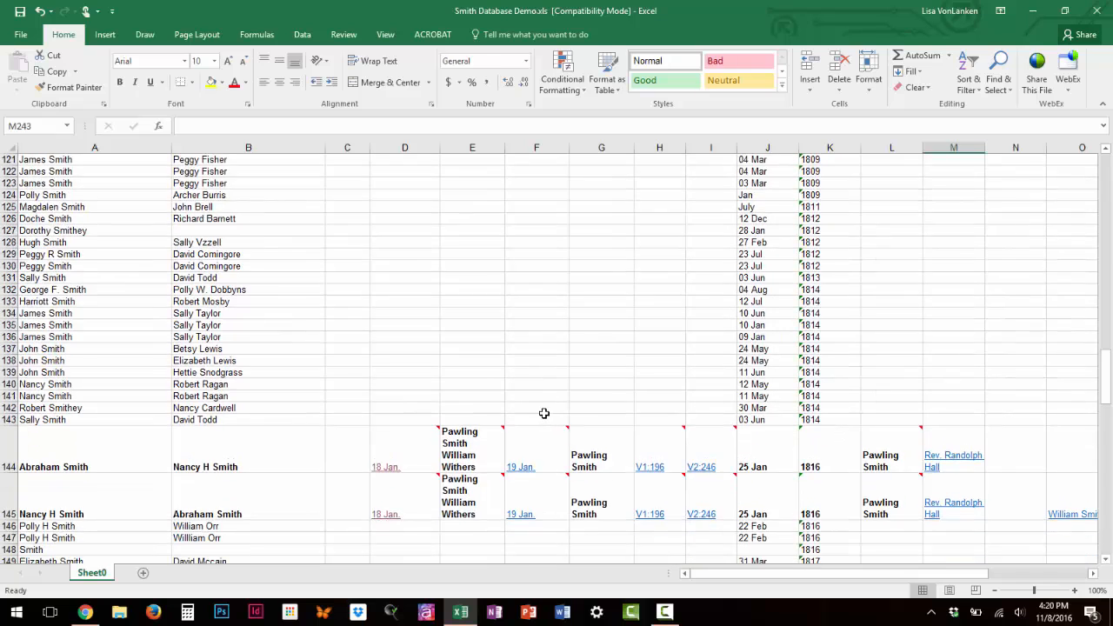
scroll(544, 413, "down", 5)
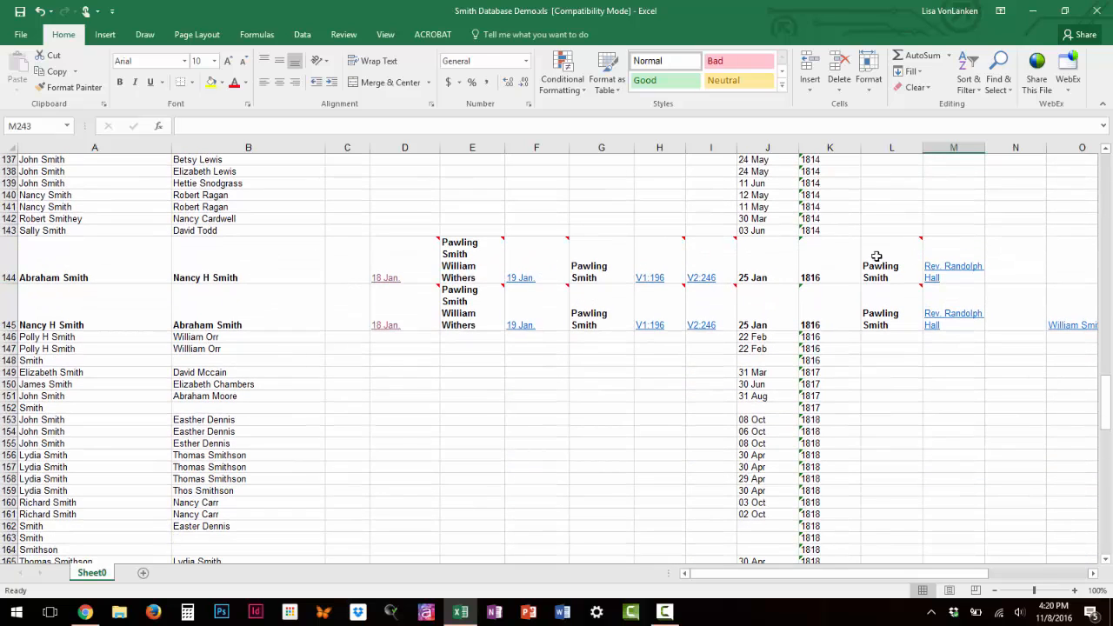
scroll(505, 491, "up", 16)
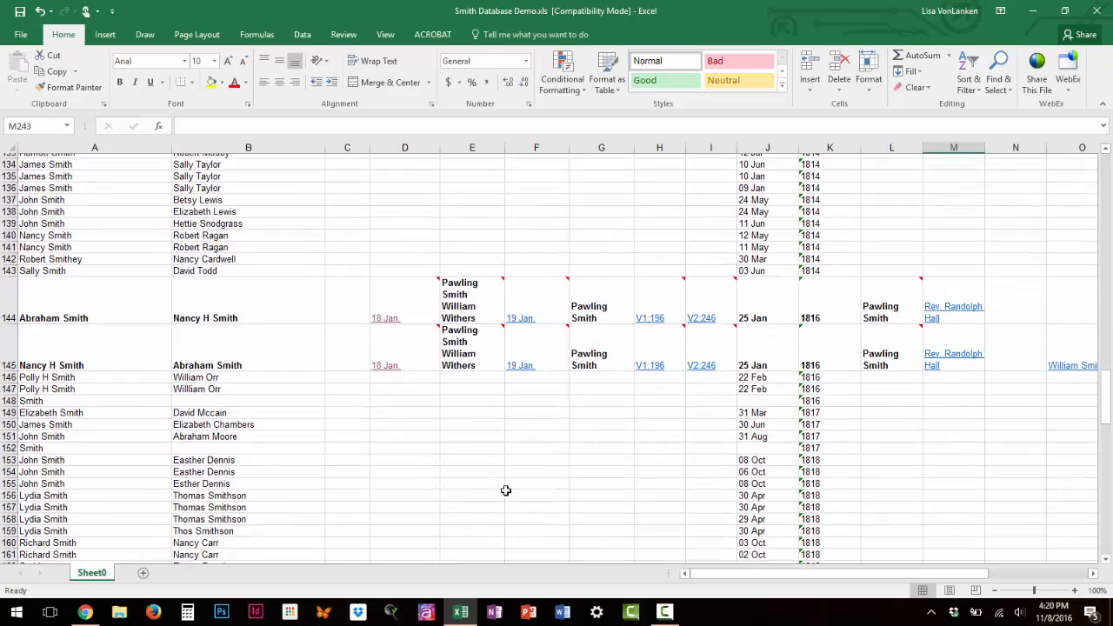
scroll(504, 491, "up", 20)
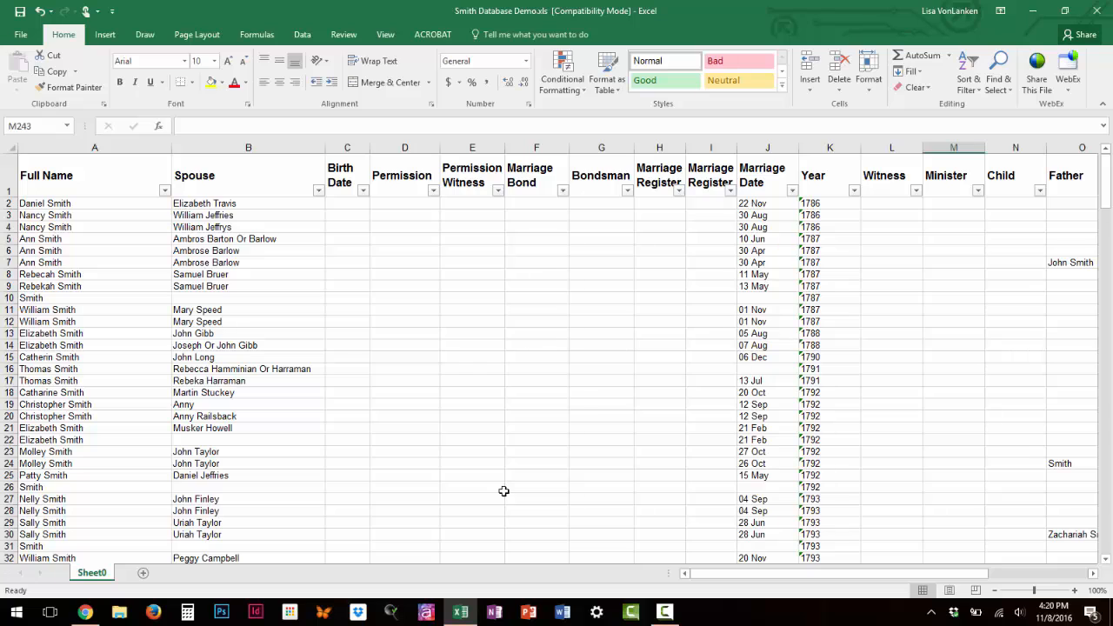
left_click(891, 147)
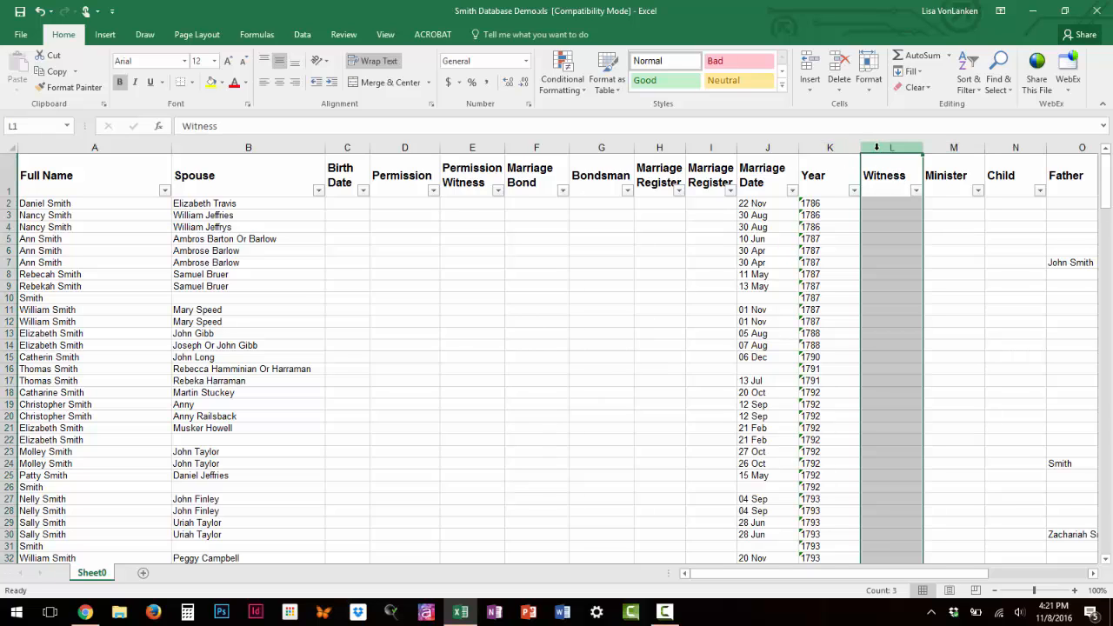
left_click(806, 70)
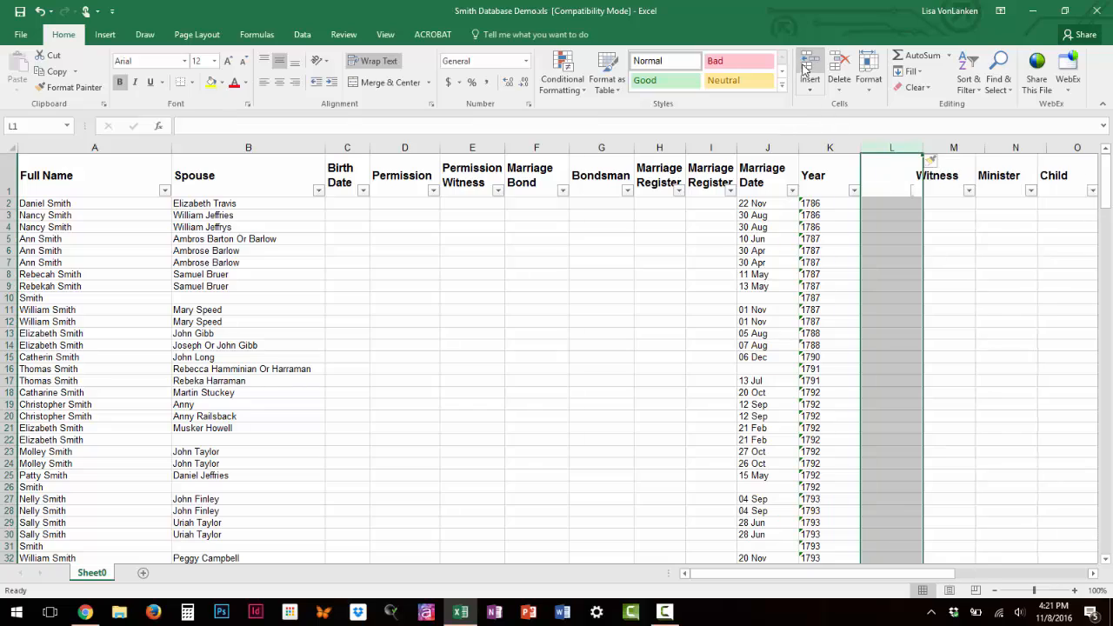
left_click(891, 171)
type("County")
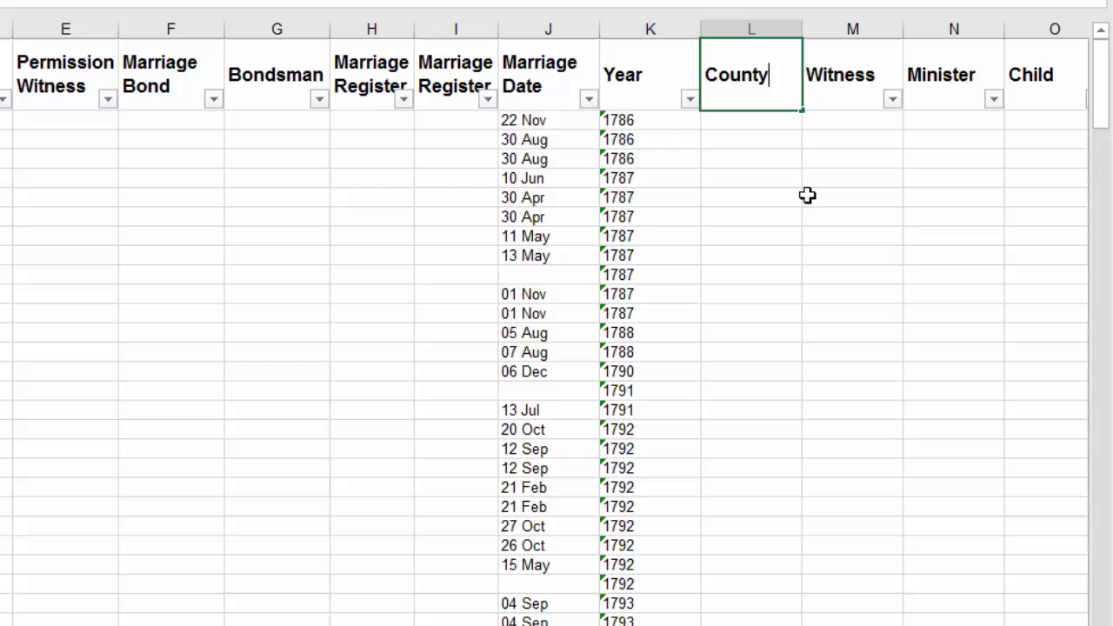
Step: Enter "Mercer, KY" as the county for the first marriage record in cell L2
left_click(779, 124)
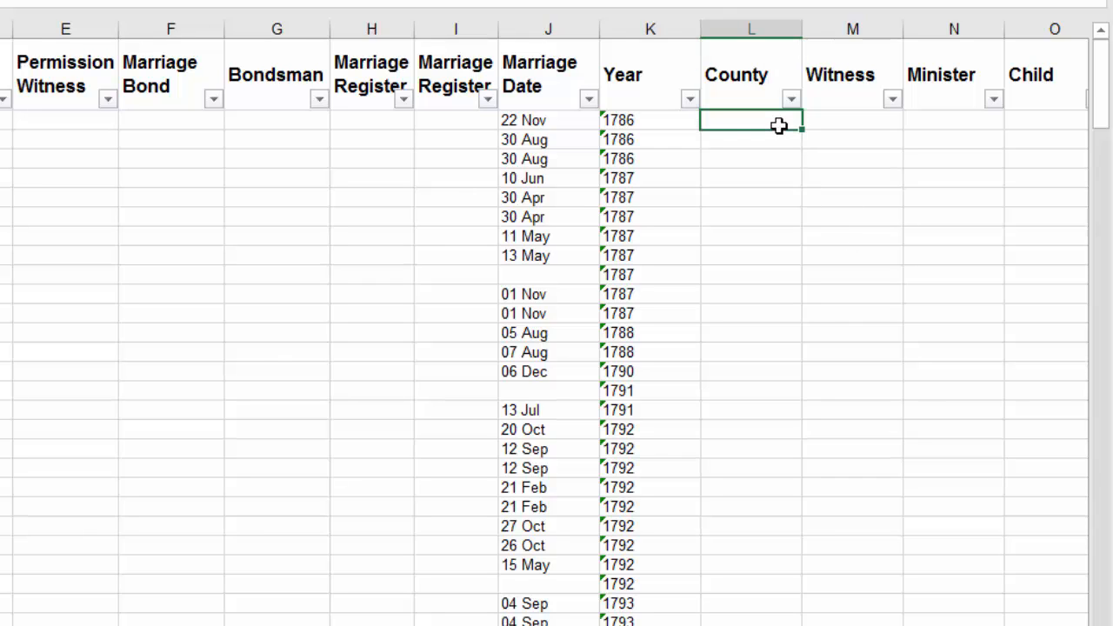
type("Mercer, KY")
left_click(830, 122)
left_click(790, 120)
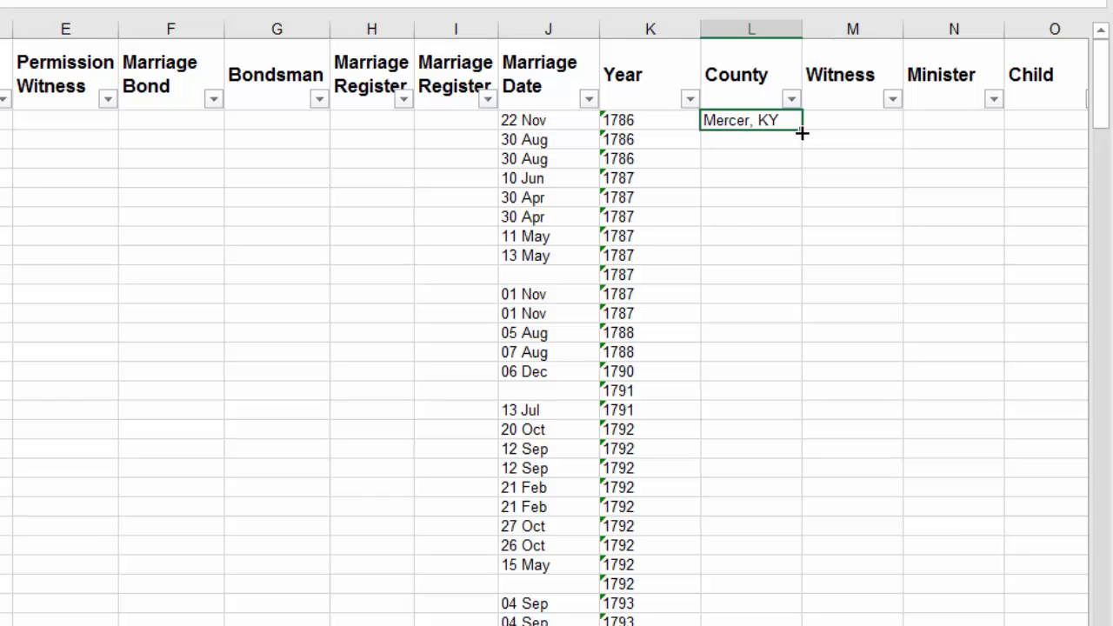
Step: Fill "Mercer, KY" down the County column past the last dated record to the end of the list
left_click_drag(802, 133, 790, 625)
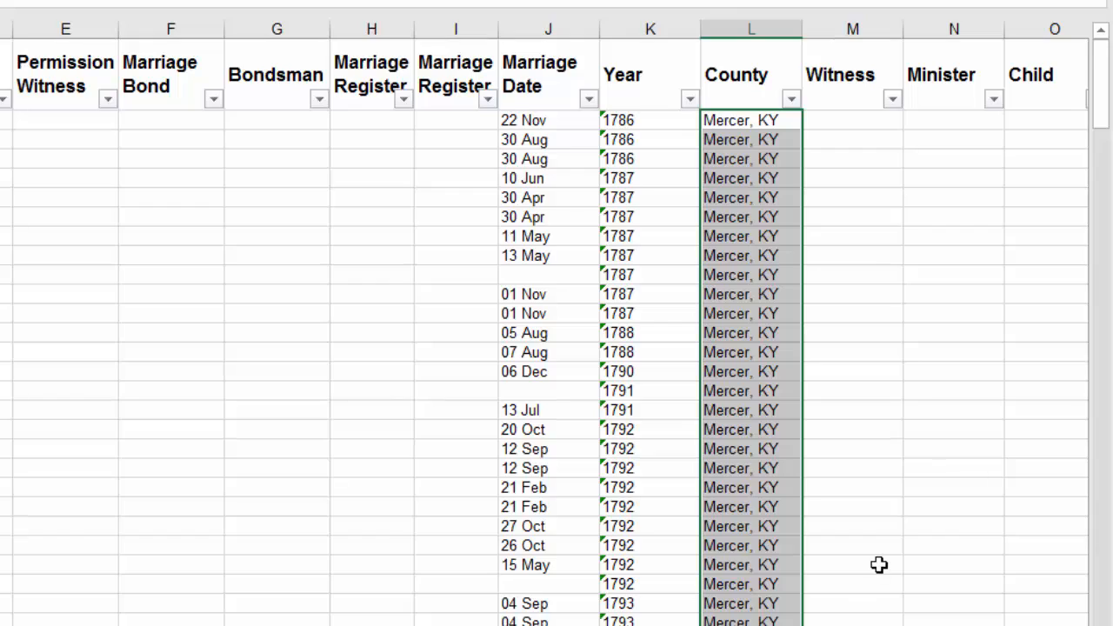
scroll(879, 565, "down", 9)
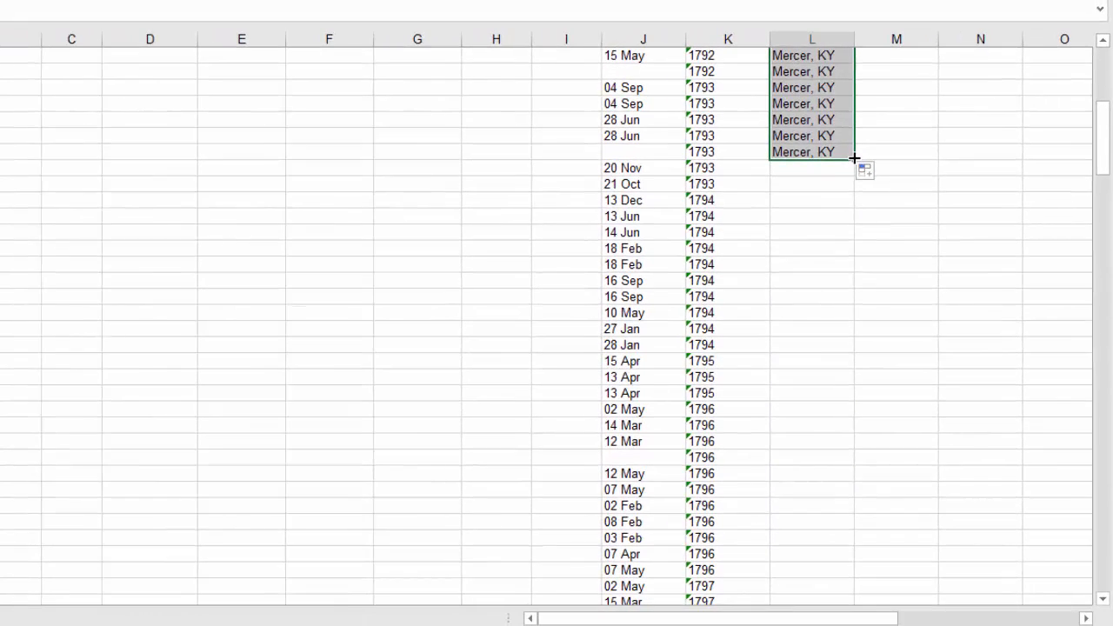
left_click_drag(815, 171, 851, 492)
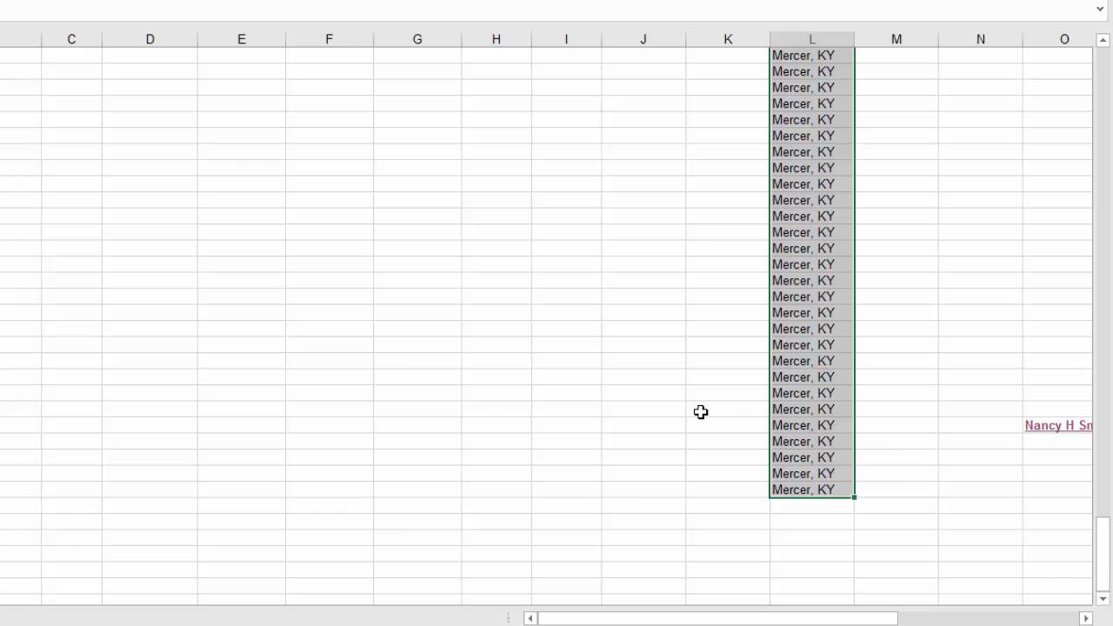
Step: Autofill the last Year entry, 1820, down over the four empty cells below it
scroll(701, 412, "up", 5)
scroll(670, 392, "up", 20)
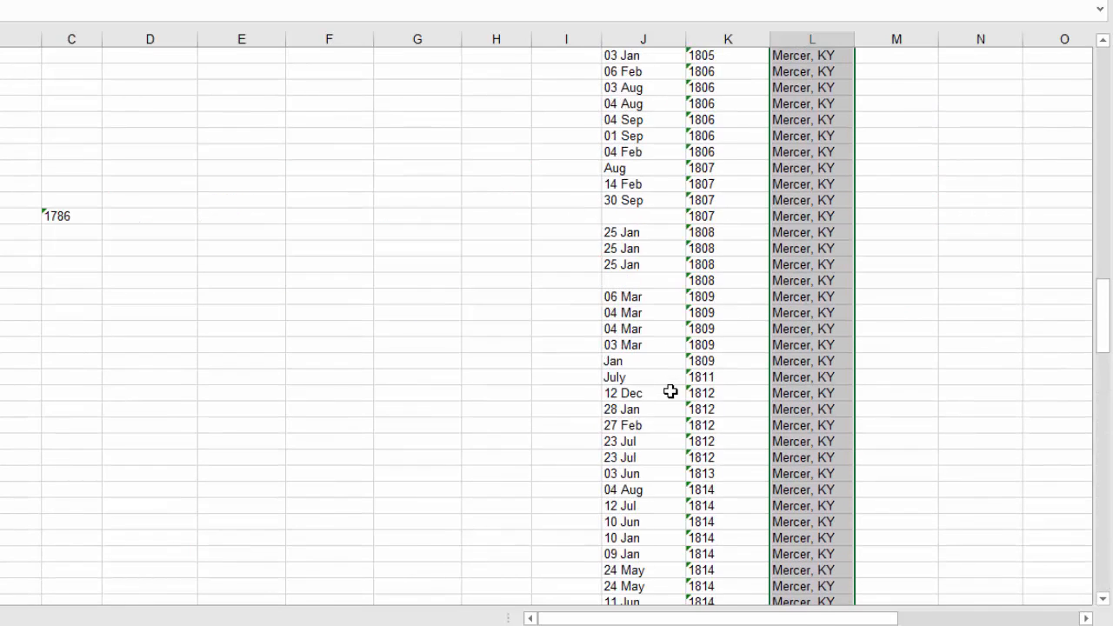
scroll(670, 392, "down", 20)
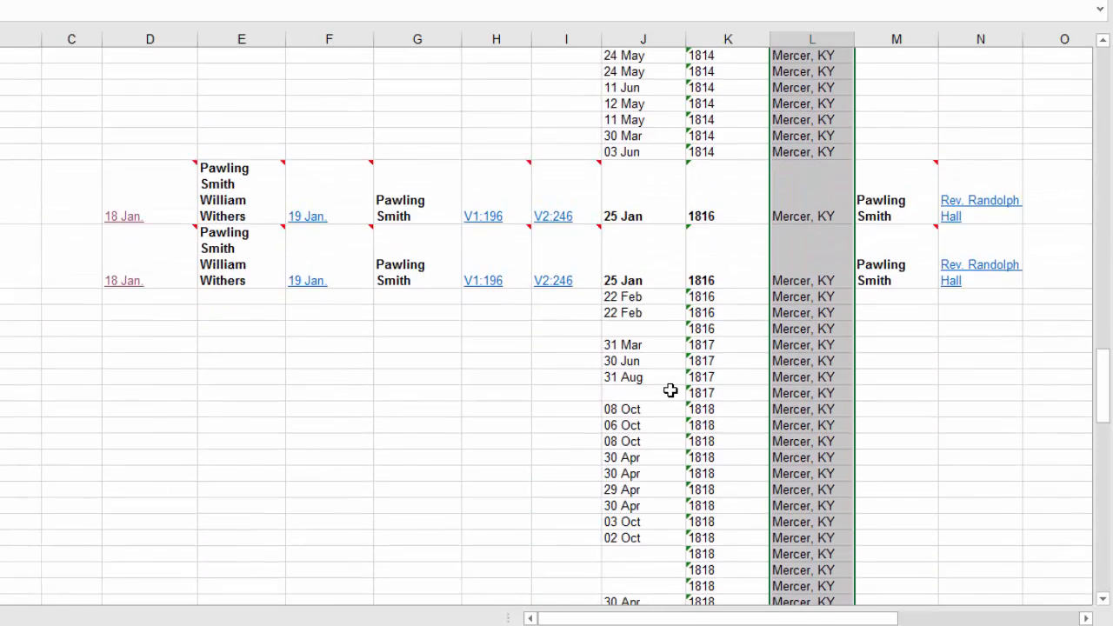
left_click(741, 276)
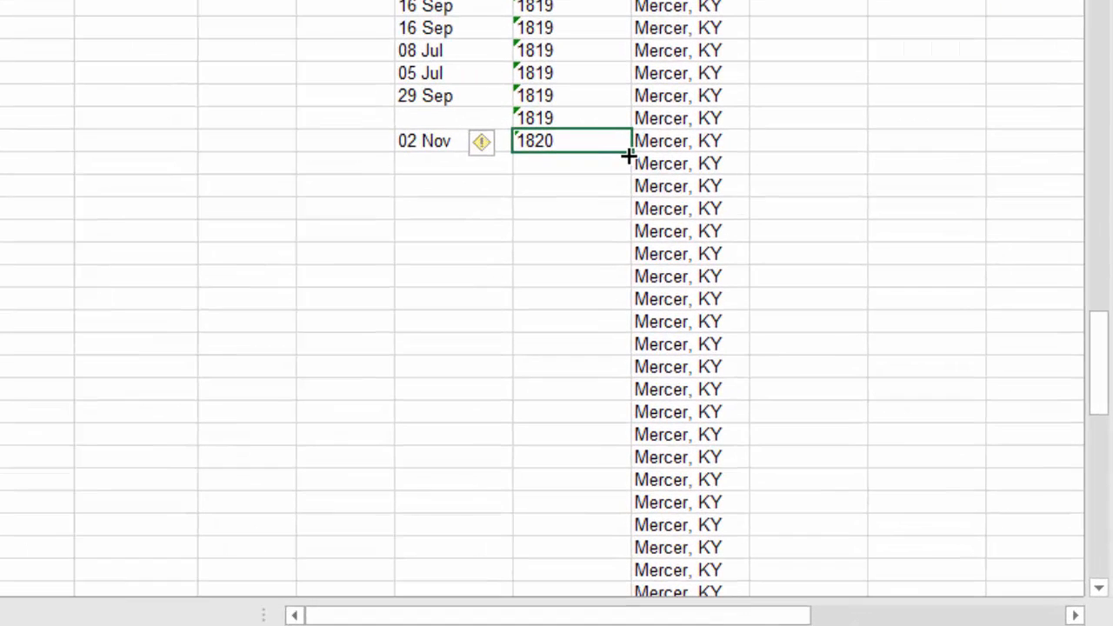
left_click_drag(698, 224, 690, 296)
left_click_drag(620, 243, 620, 243)
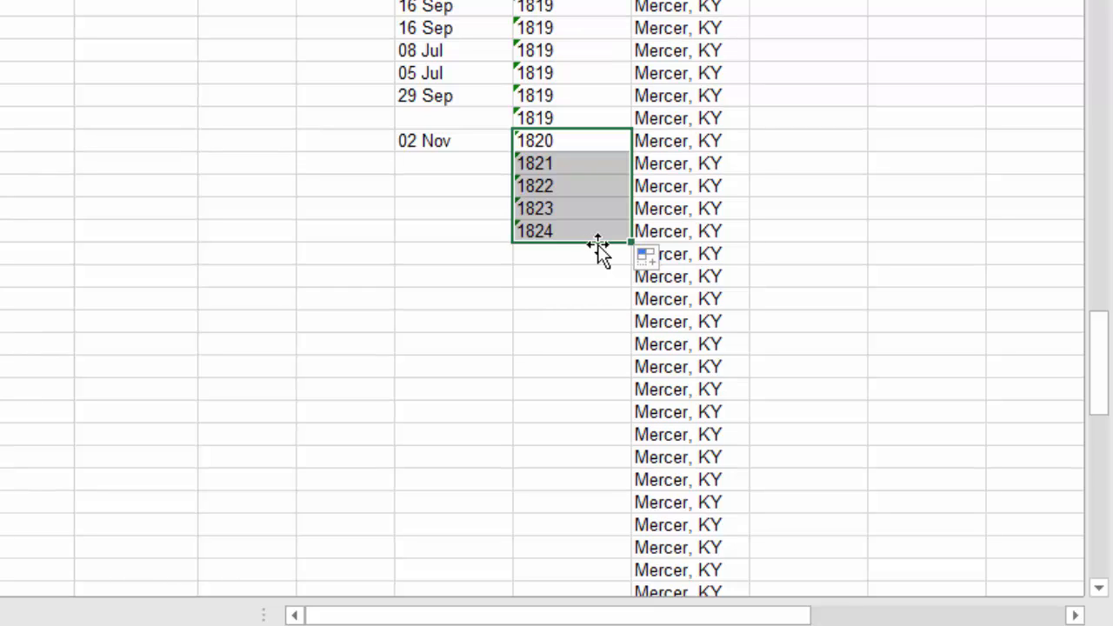
Step: Change the year autofill from Fill Series to Copy Cells so 1820 repeats in all four cells
left_click(667, 264)
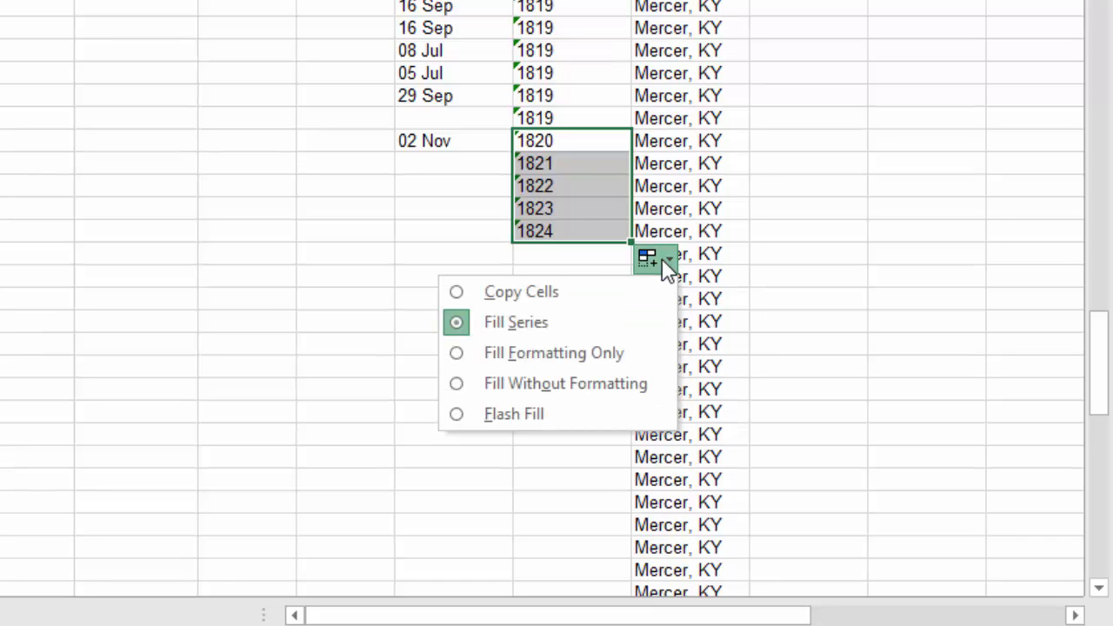
left_click(464, 296)
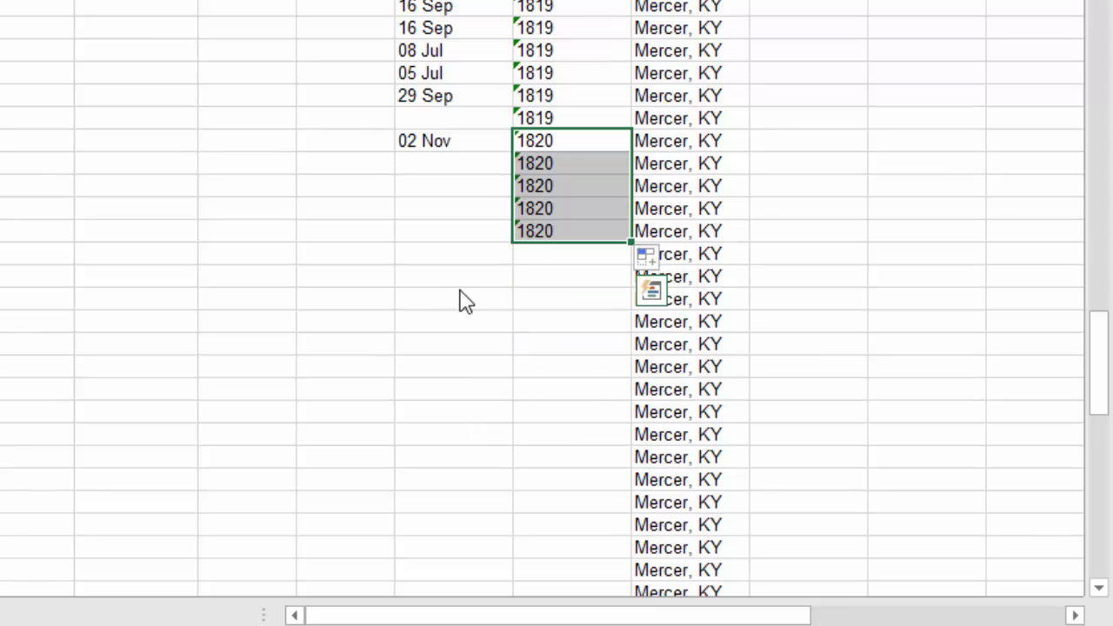
left_click(562, 277)
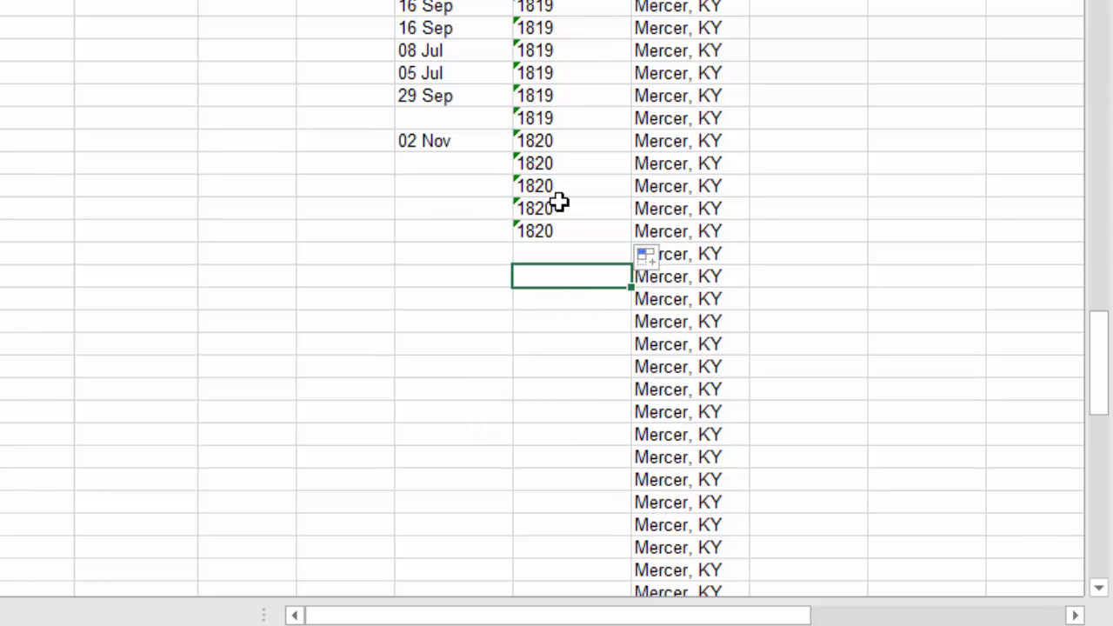
Step: View the citation comment on the groom's Permission date, and autofill the bride's linked 18 Jan. Permission date from D145 into D146
scroll(570, 167, "up", 20)
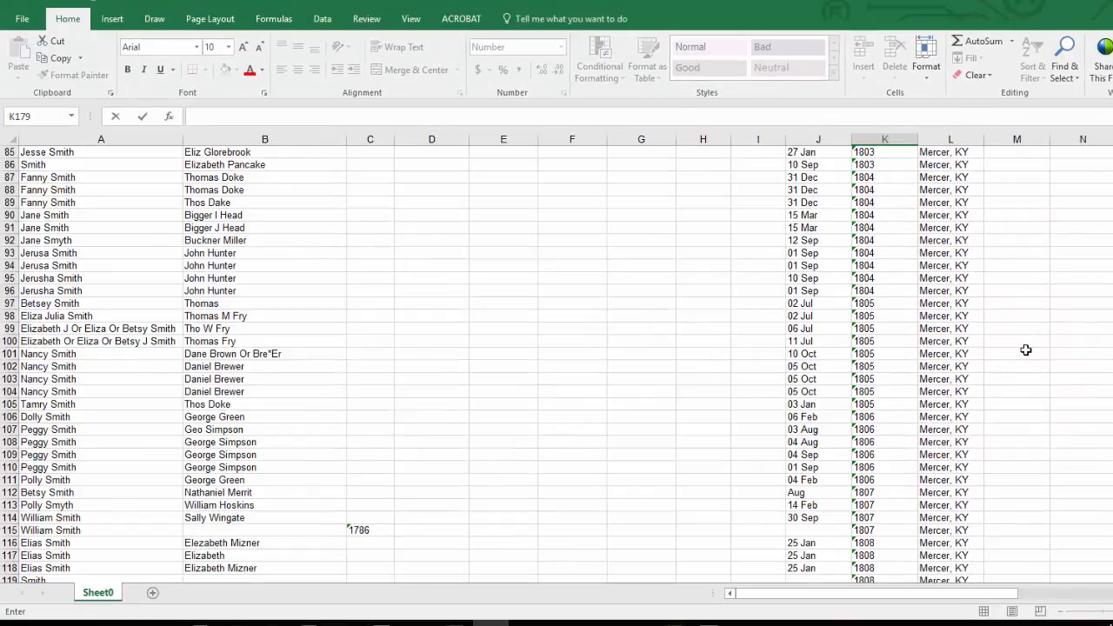
scroll(1014, 345, "down", 20)
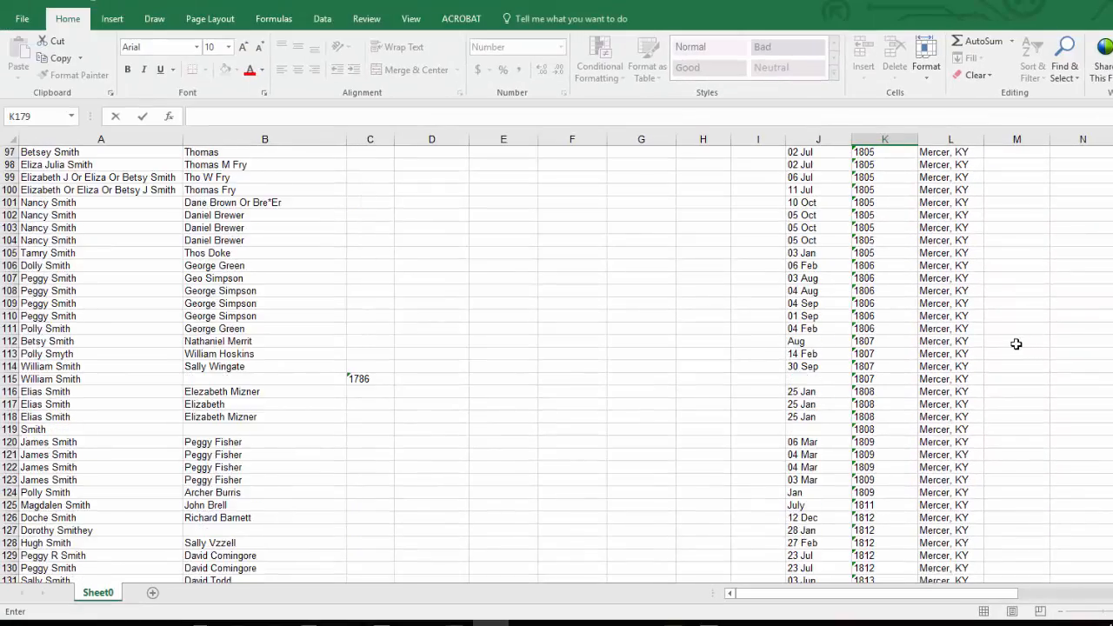
scroll(1012, 343, "down", 4)
left_click(505, 429)
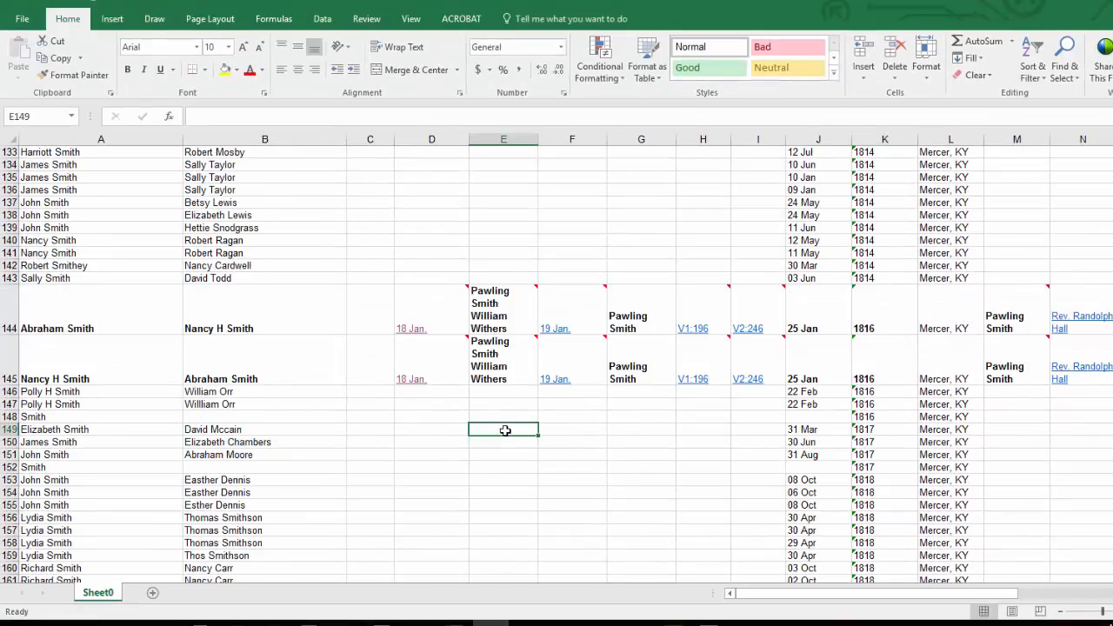
mouse_move(457, 313)
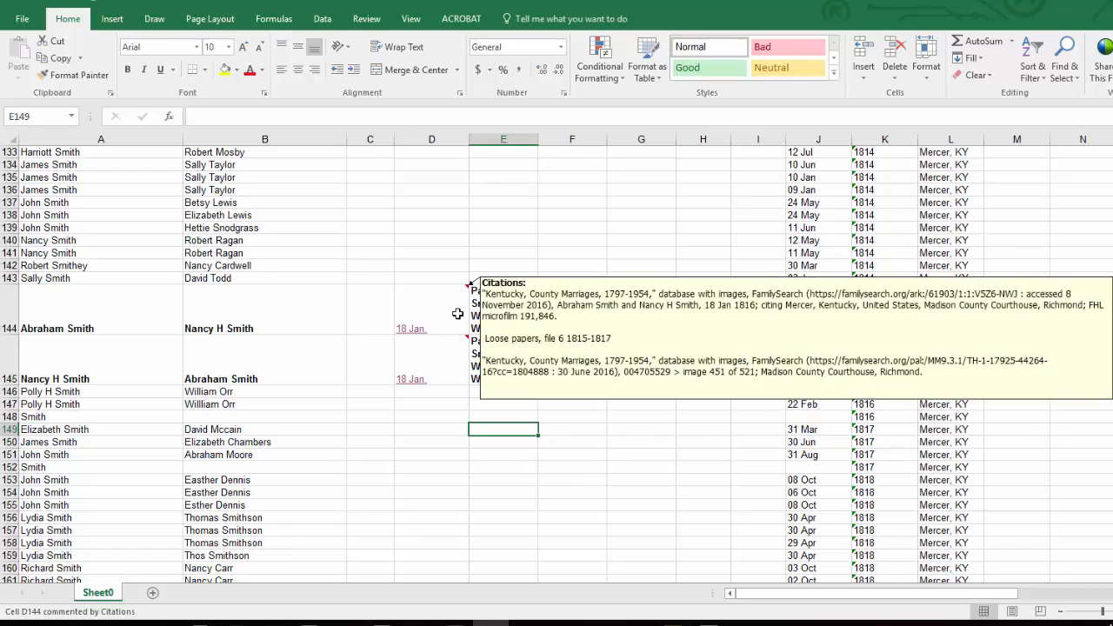
left_click(439, 356)
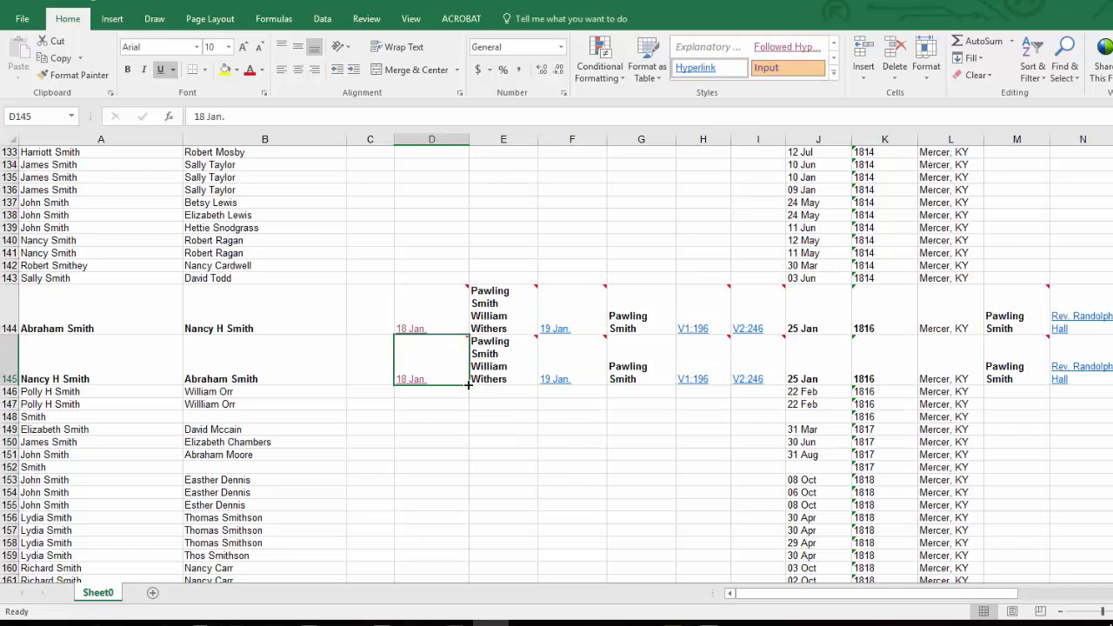
left_click_drag(469, 386, 468, 398)
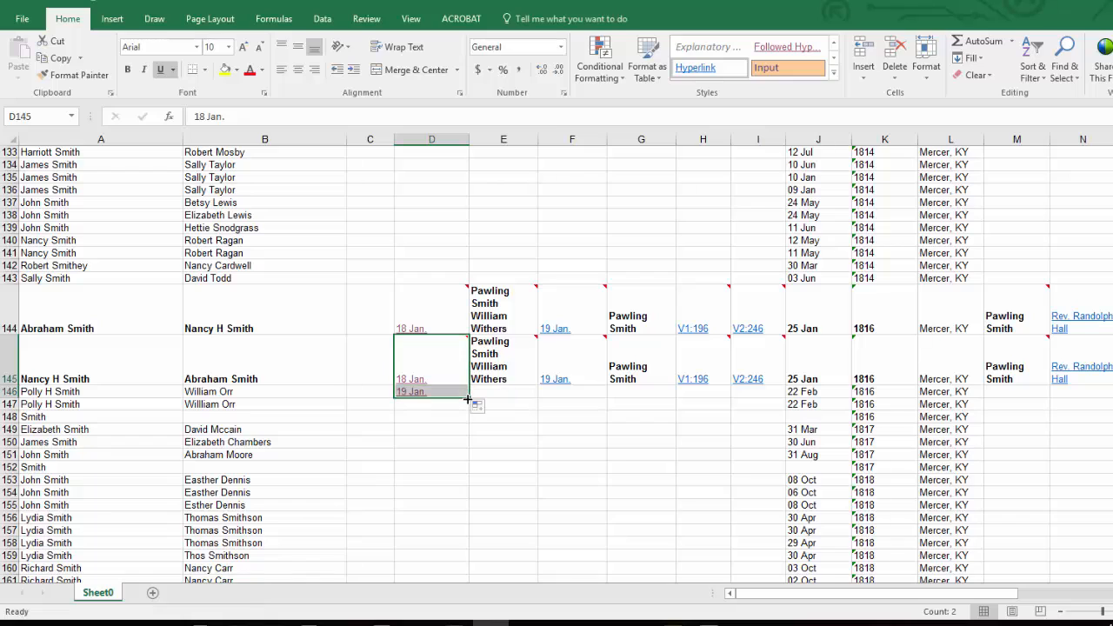
left_click(453, 456)
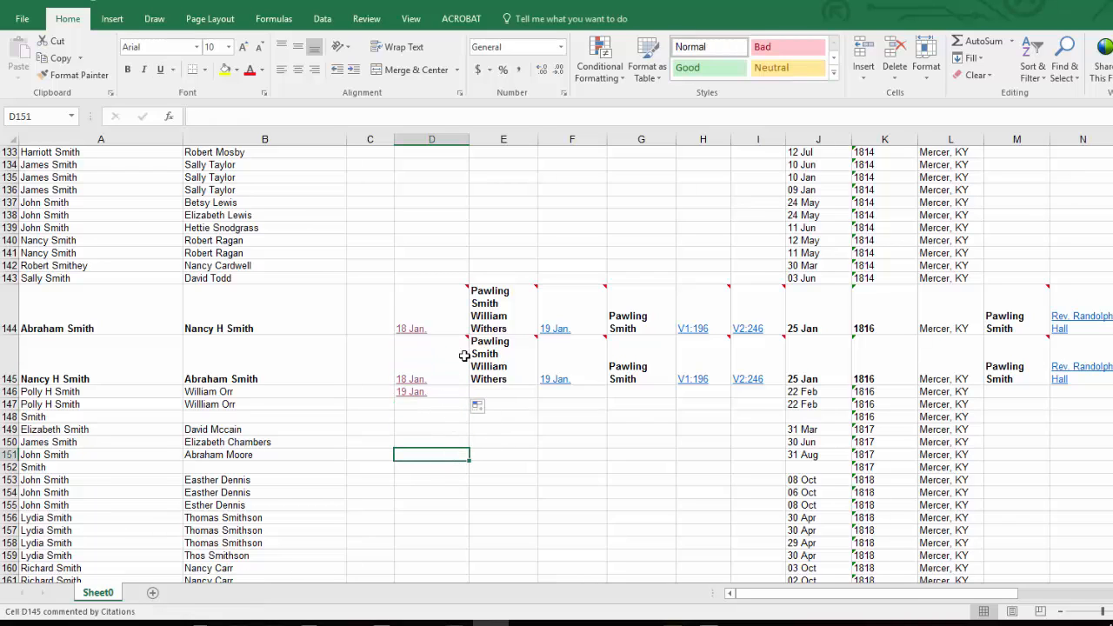